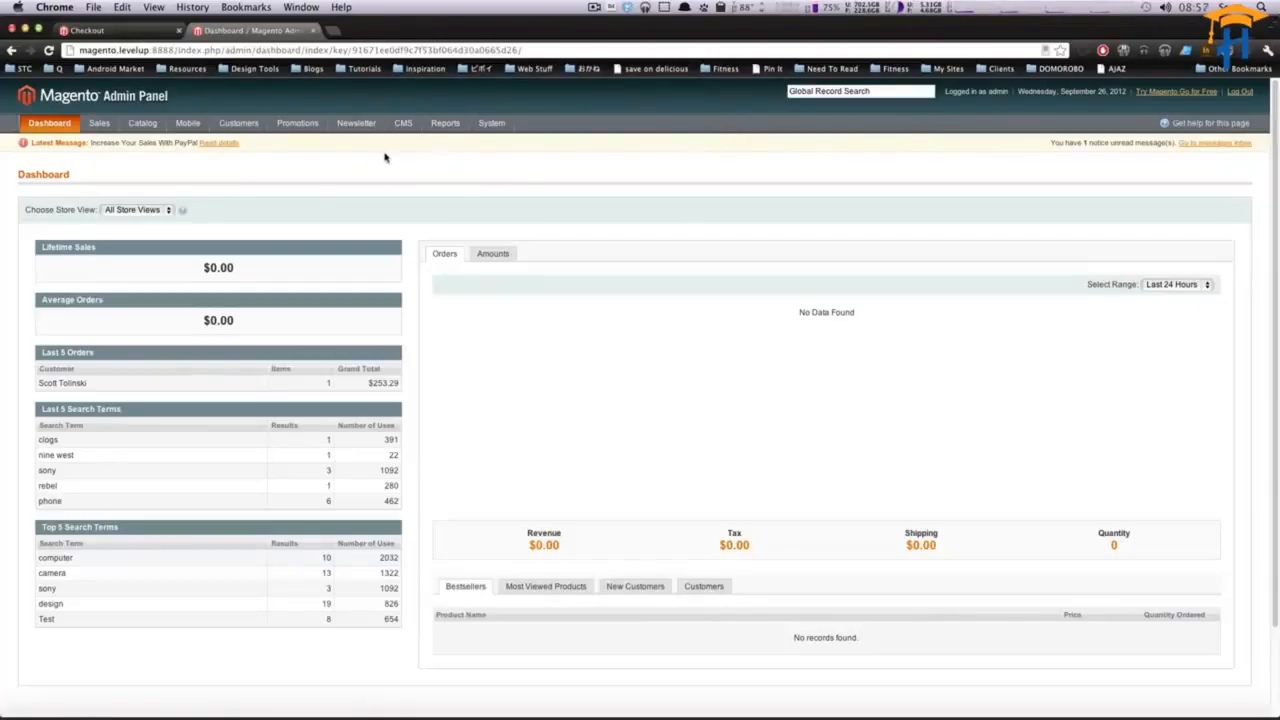
# - Open the product data Export page from the system import/export section
pyautogui.moveTo(319, 114)
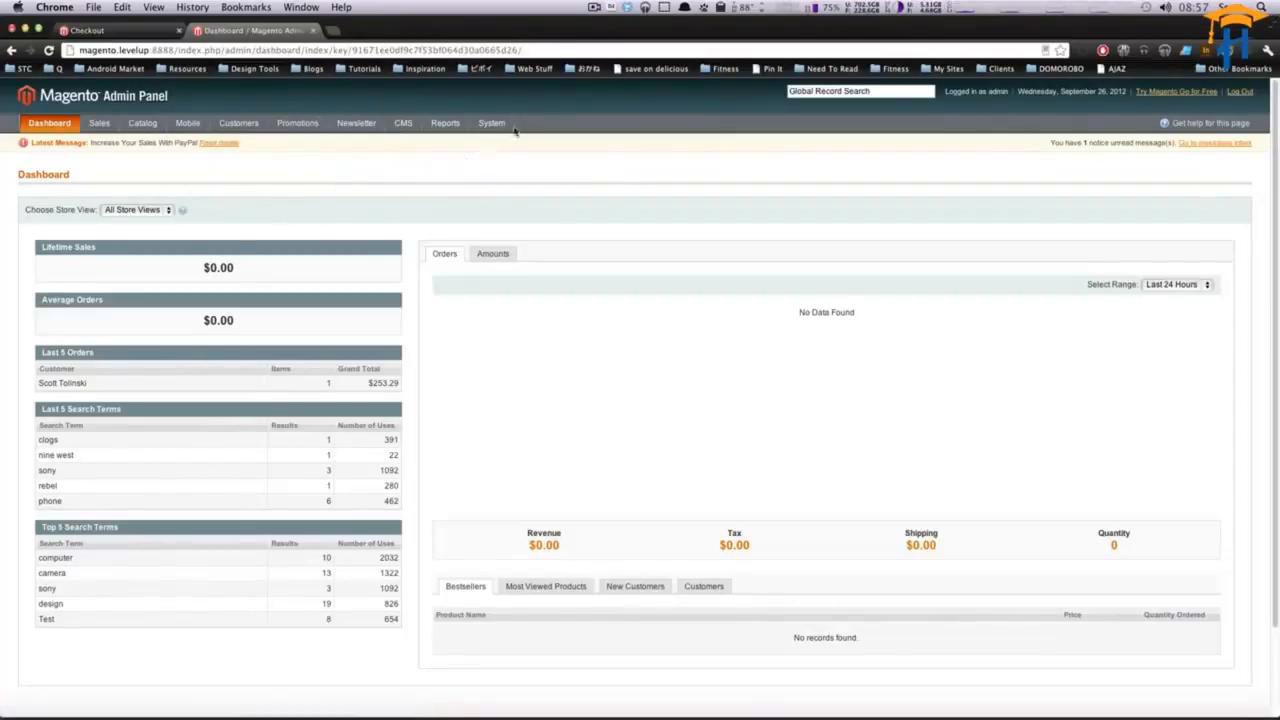
pyautogui.moveTo(481, 128)
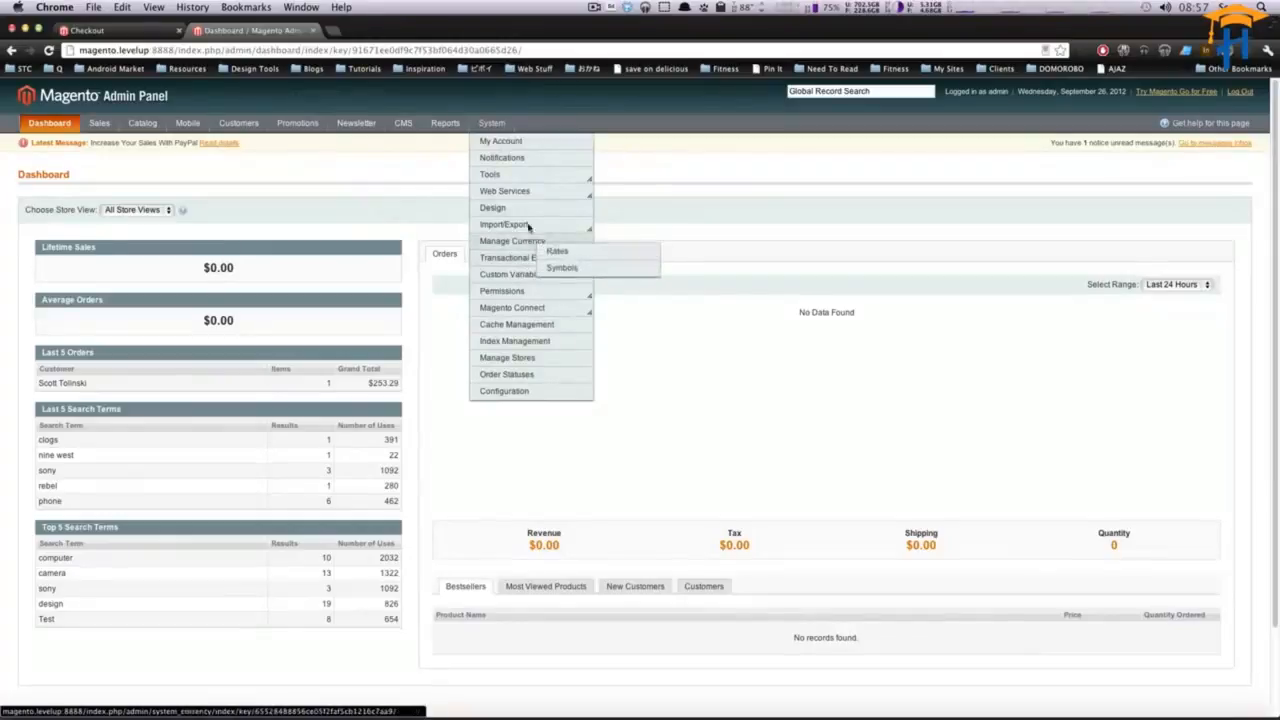
pyautogui.moveTo(524, 222)
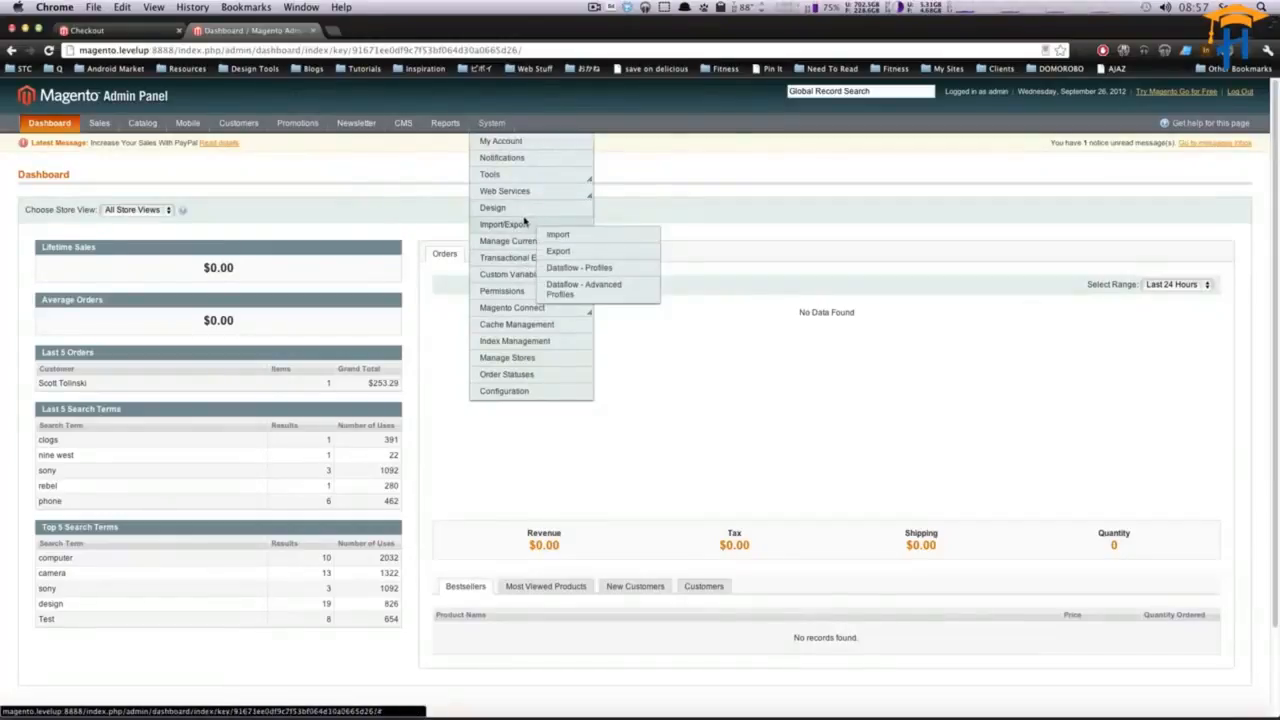
pyautogui.click(566, 251)
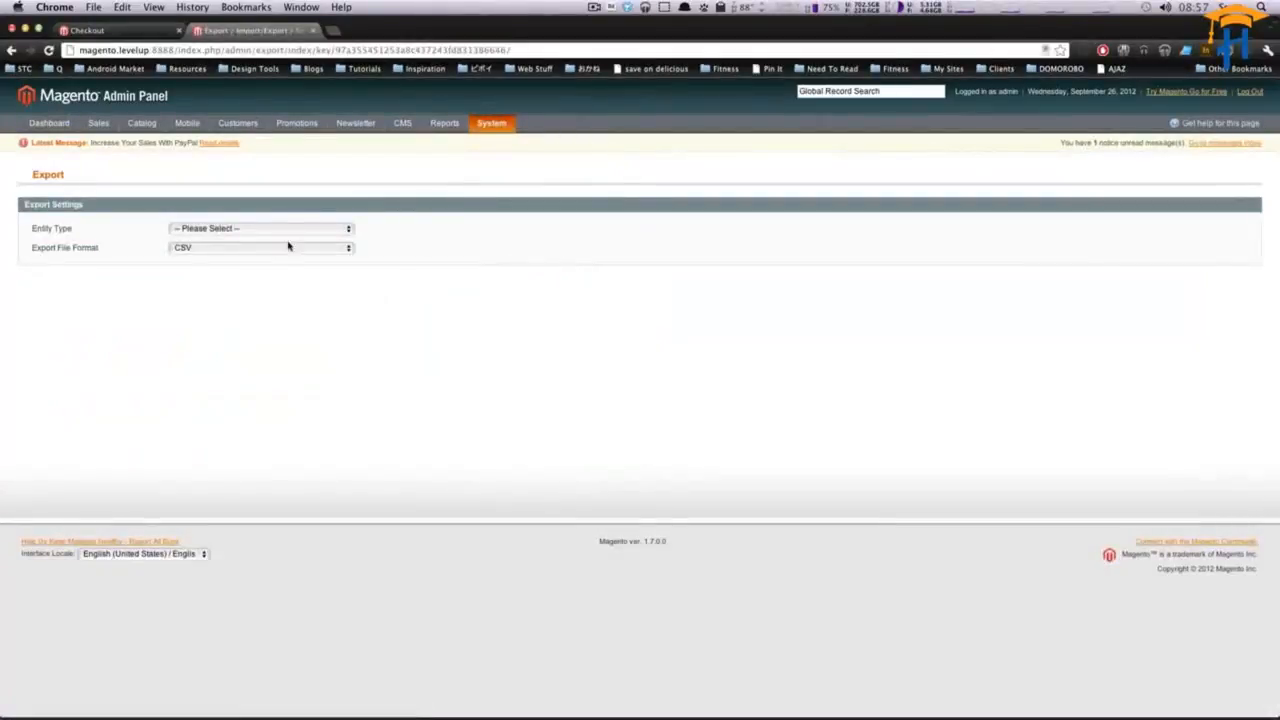
# - Set the export entity type to Products and review the listed entity attributes
pyautogui.click(305, 232)
pyautogui.click(306, 243)
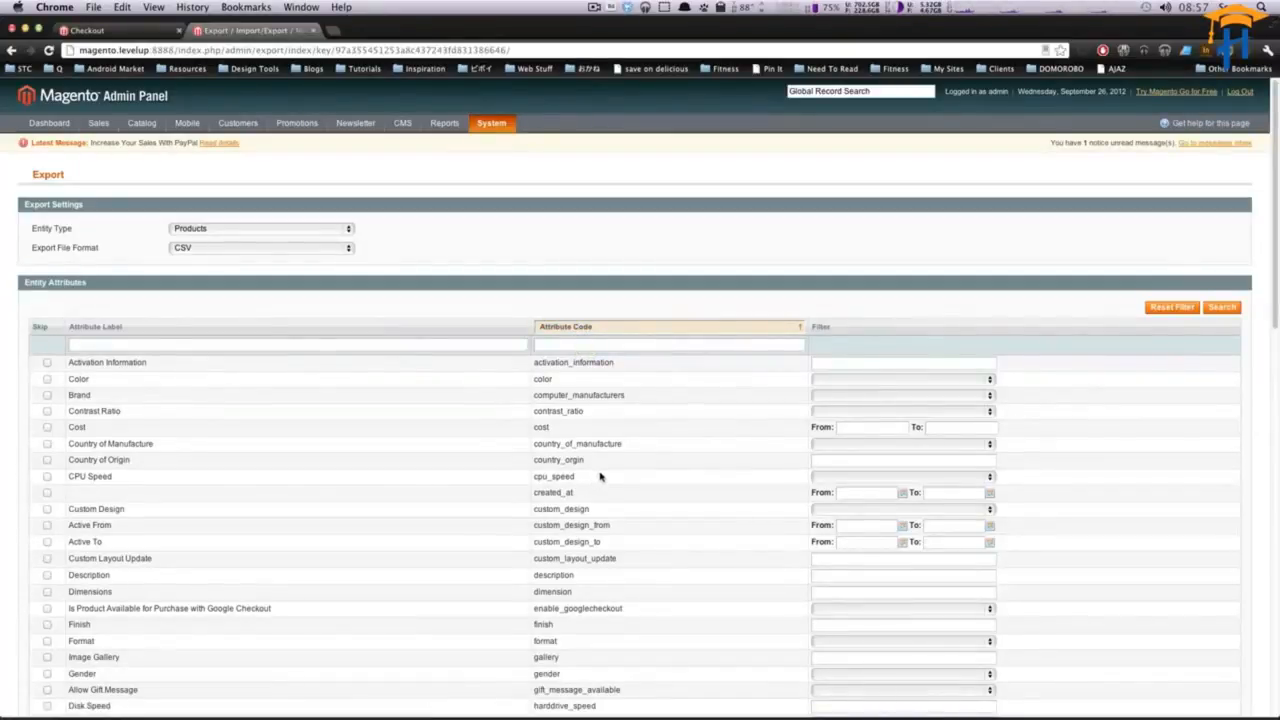
pyautogui.scroll(-5, 600, 476)
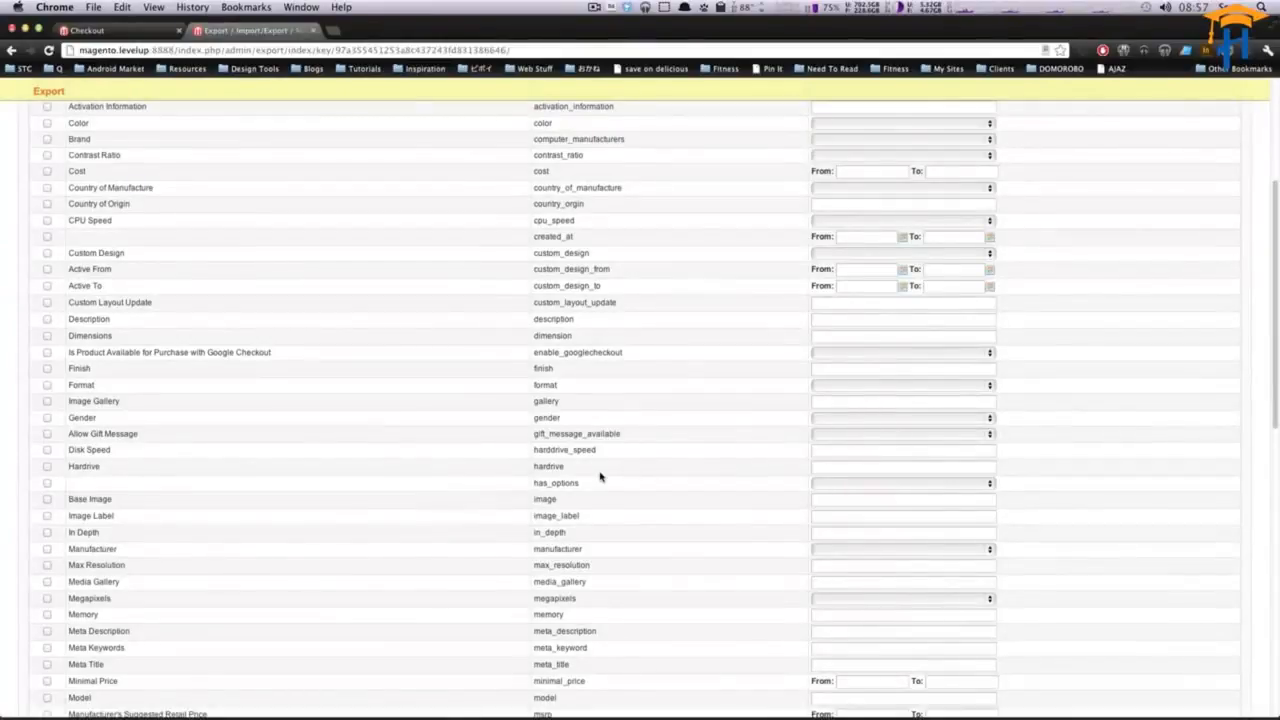
pyautogui.scroll(5, 600, 476)
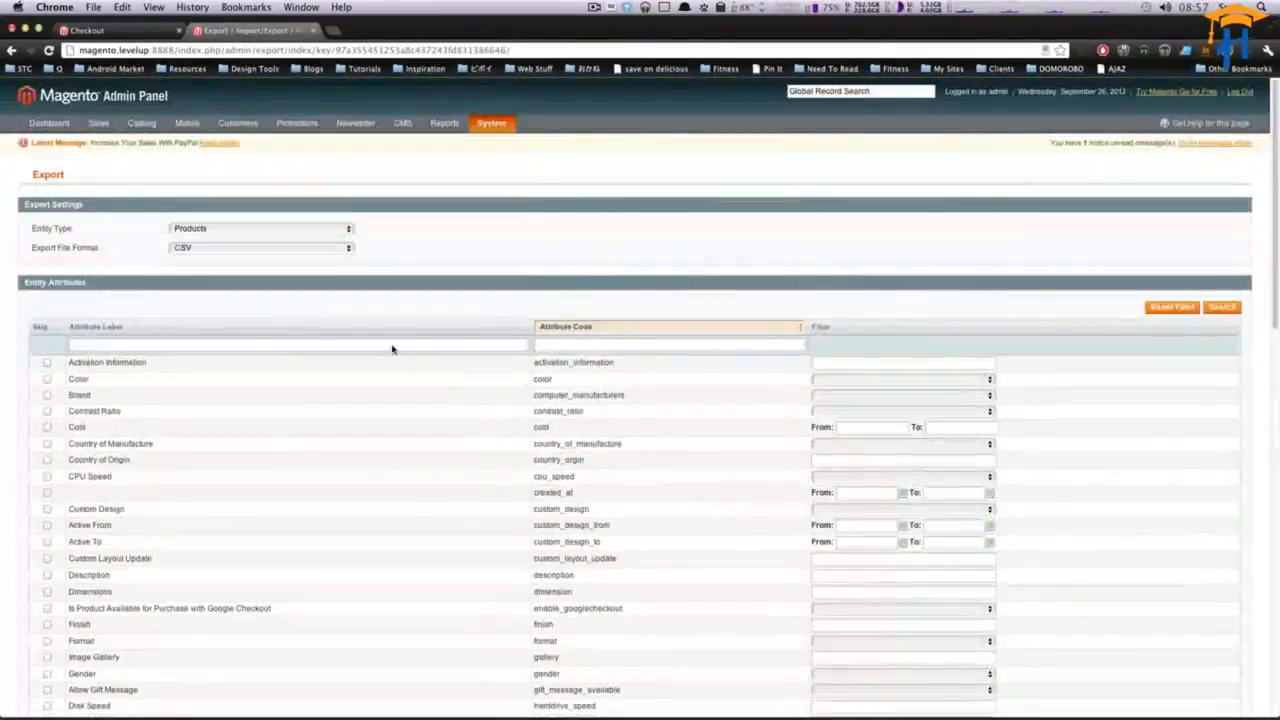
# - Keep CSV as the export file format and run the export of all product attributes
pyautogui.click(300, 248)
pyautogui.click(395, 249)
pyautogui.scroll(-1, 460, 259)
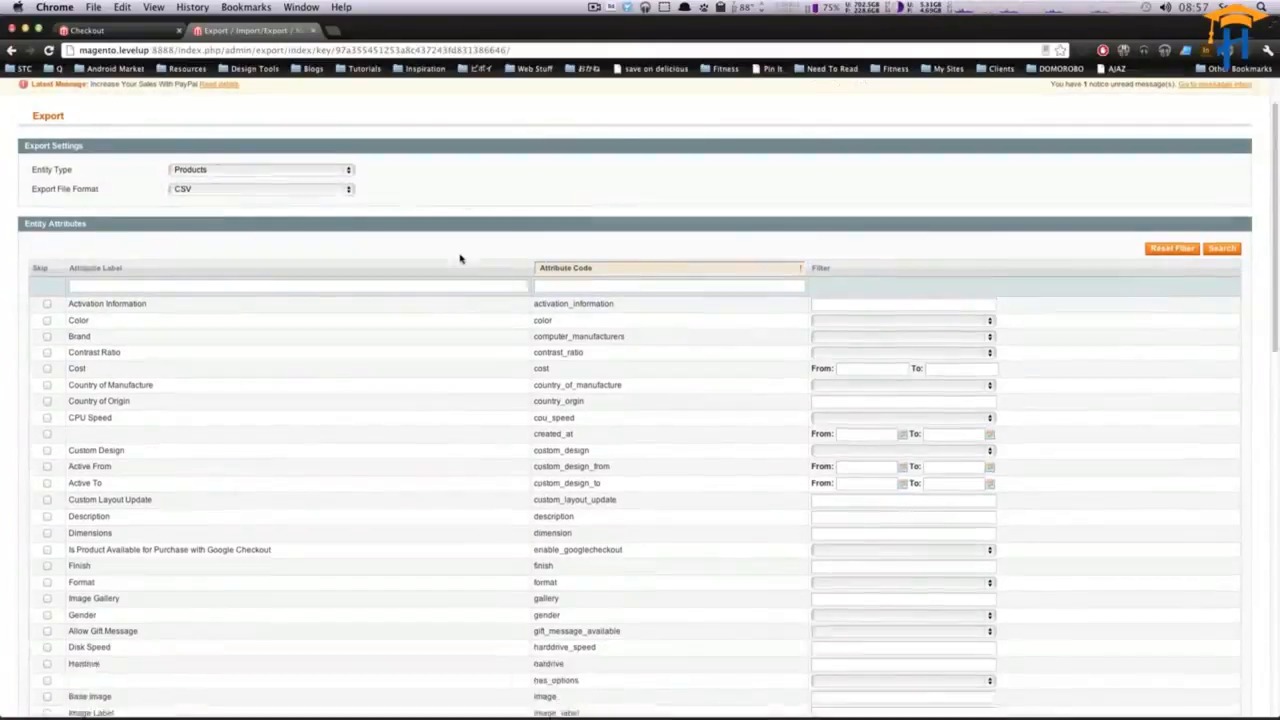
pyautogui.scroll(-15, 460, 259)
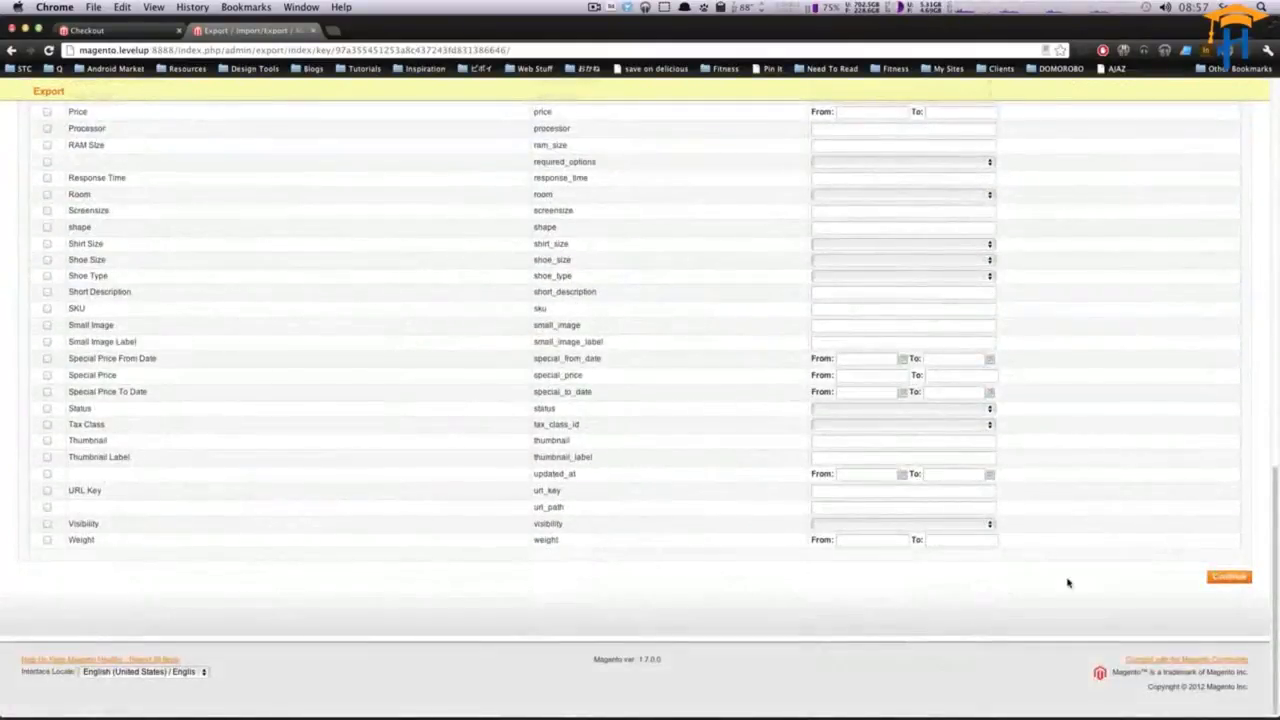
pyautogui.scroll(15, 551, 528)
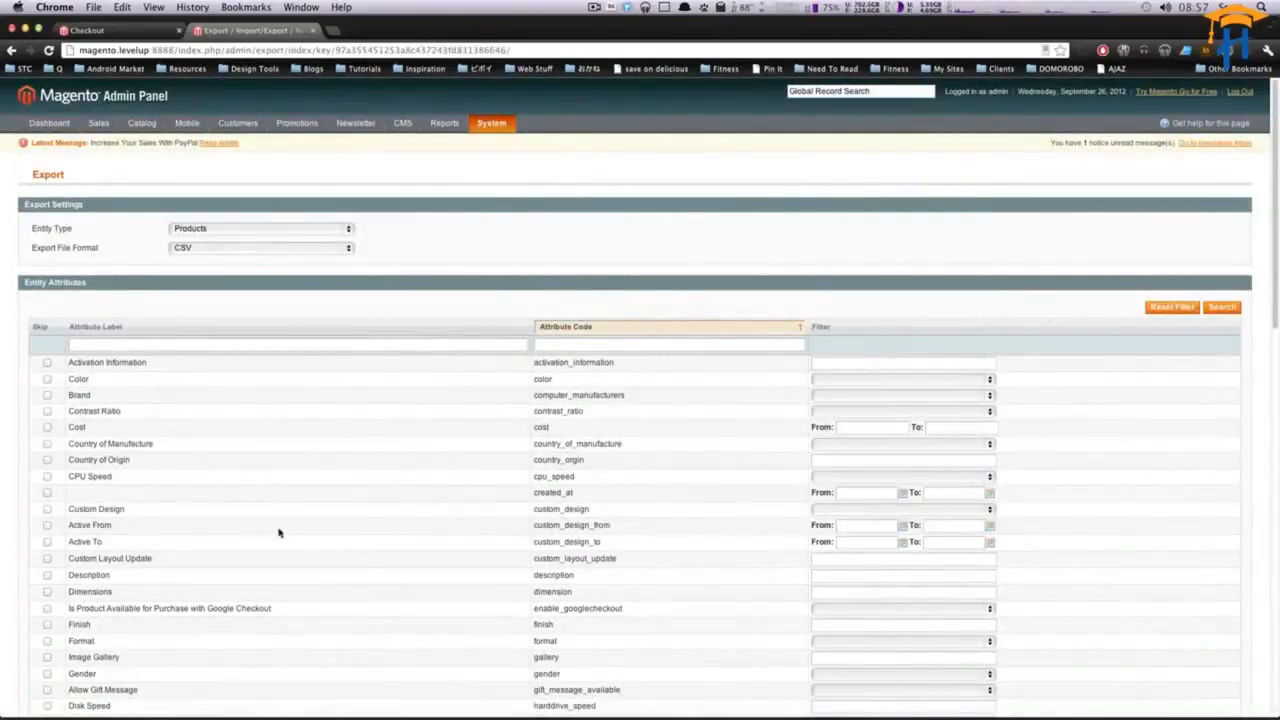
pyautogui.scroll(-15, 276, 557)
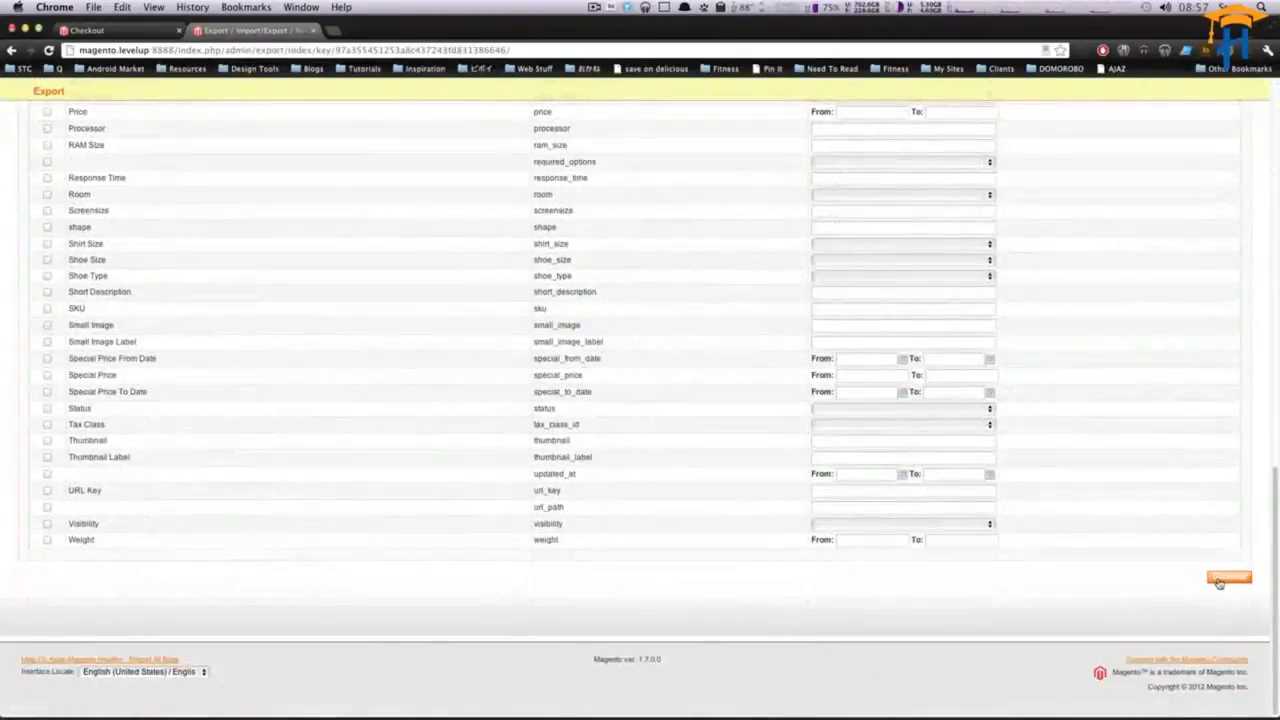
pyautogui.click(1222, 580)
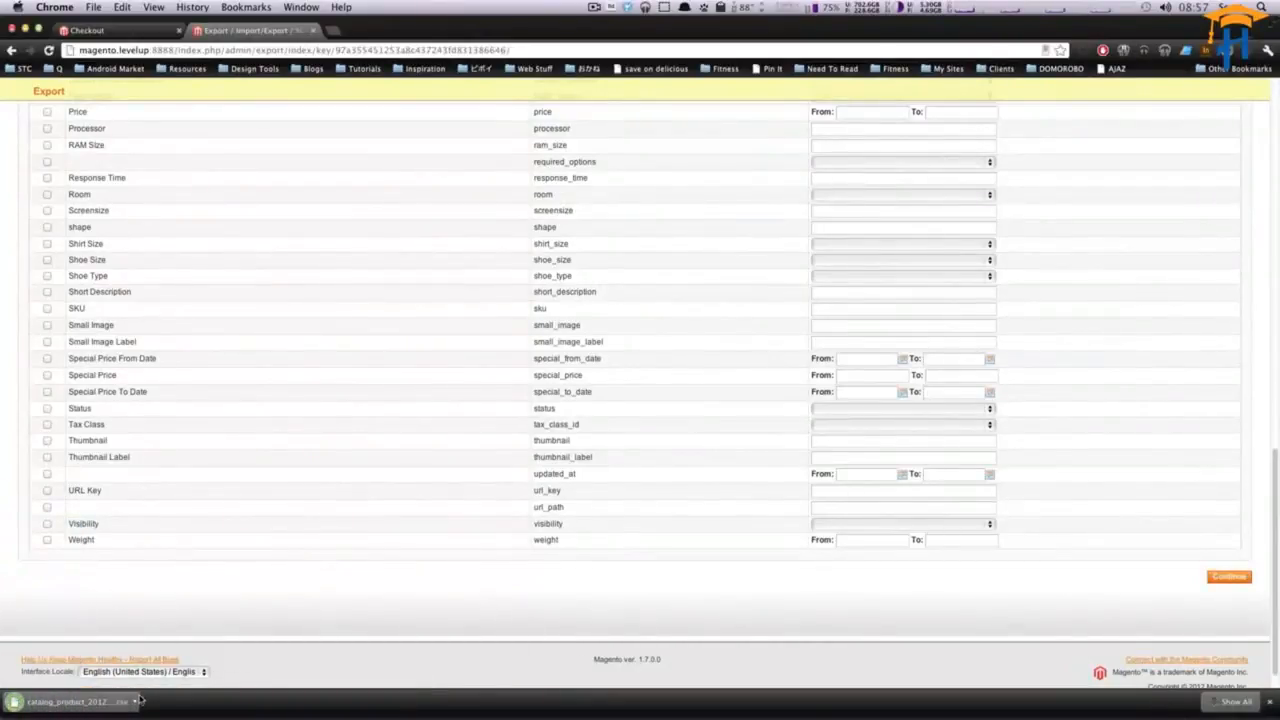
# - Open the downloaded catalog_product CSV file
pyautogui.click(137, 702)
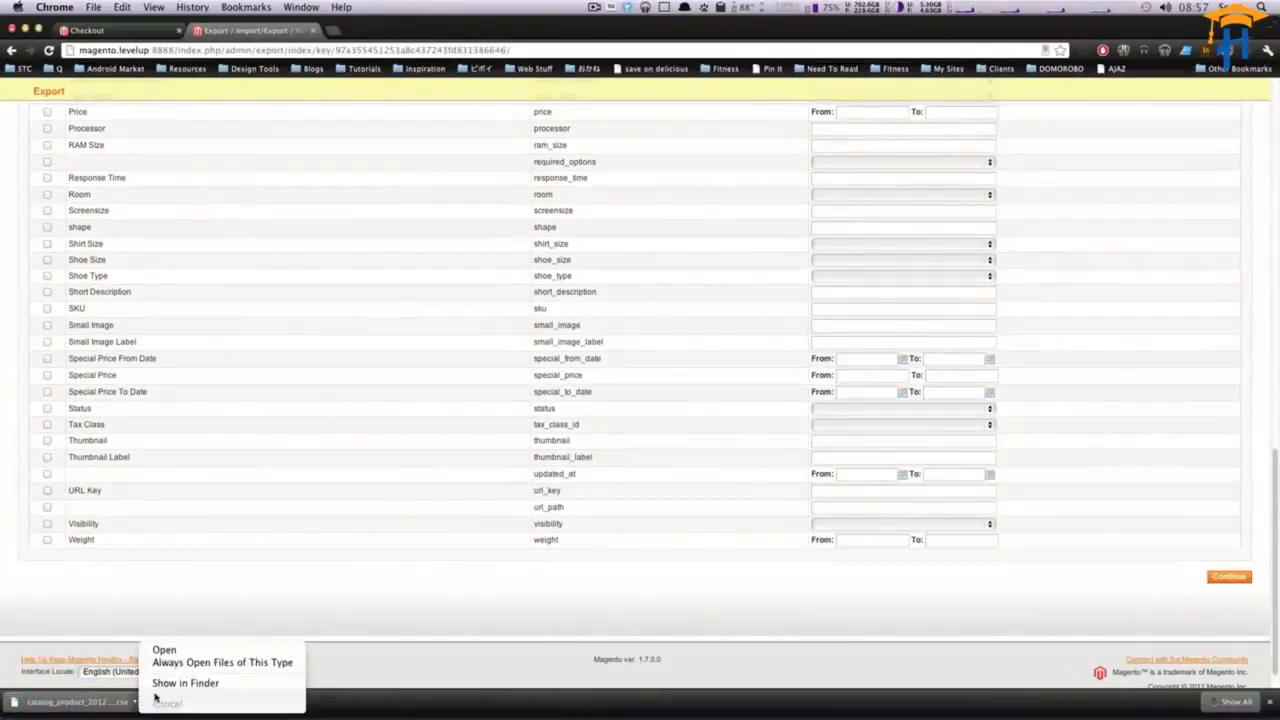
pyautogui.click(549, 699)
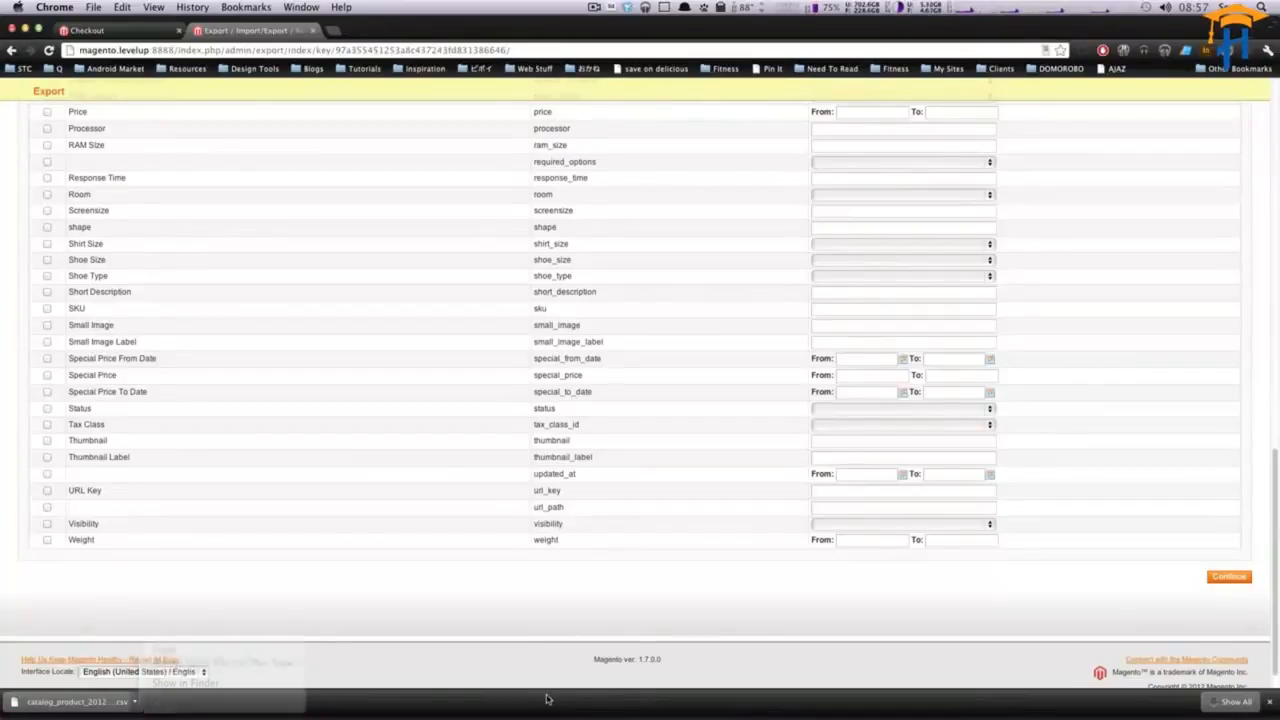
pyautogui.click(143, 705)
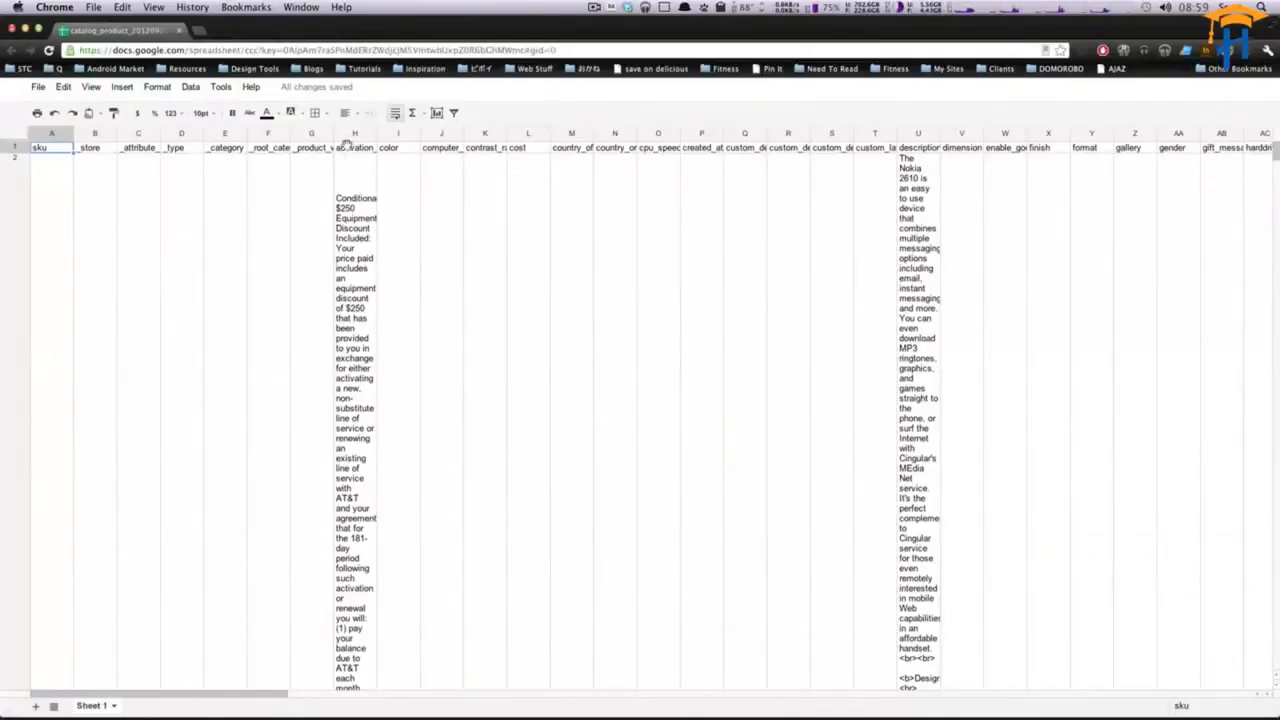
# - Widen the activation_information column of the spreadsheet
pyautogui.moveTo(377, 134); pyautogui.dragTo(420, 134)
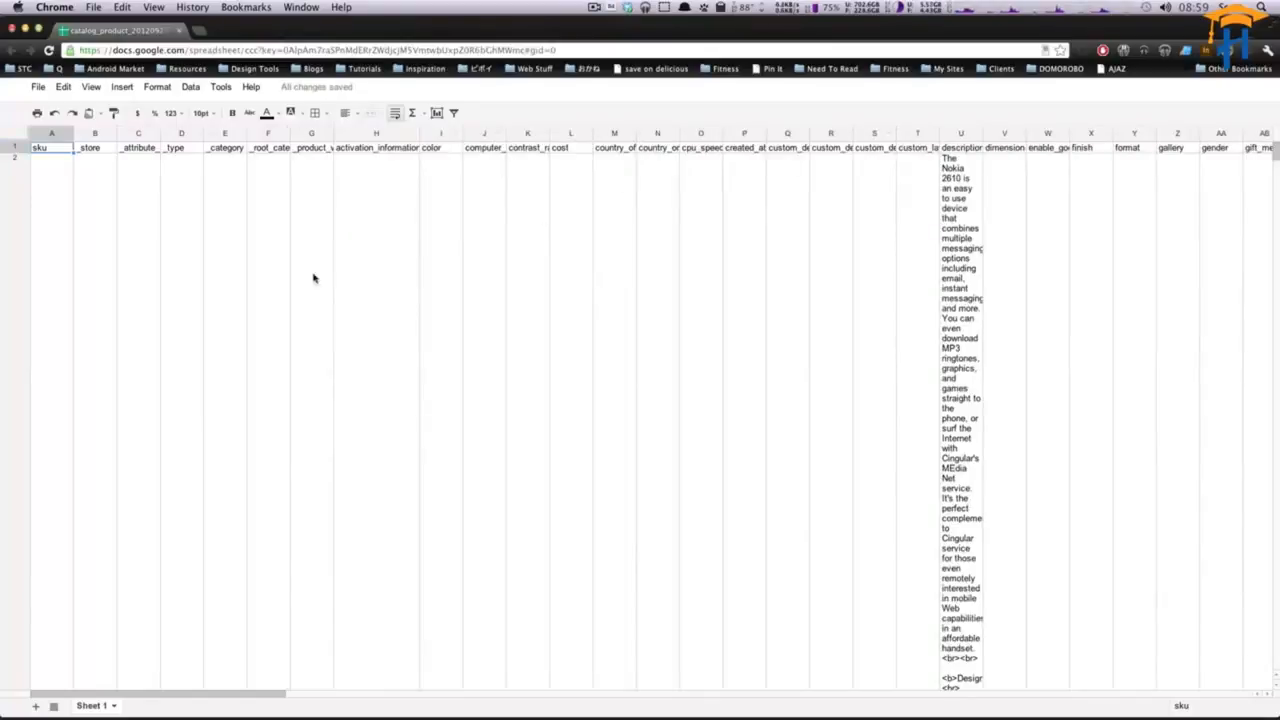
pyautogui.scroll(-3, 364, 346)
pyautogui.scroll(3, 364, 346)
pyautogui.scroll(-1, 364, 346)
pyautogui.scroll(-2, 364, 346)
pyautogui.scroll(3, 364, 346)
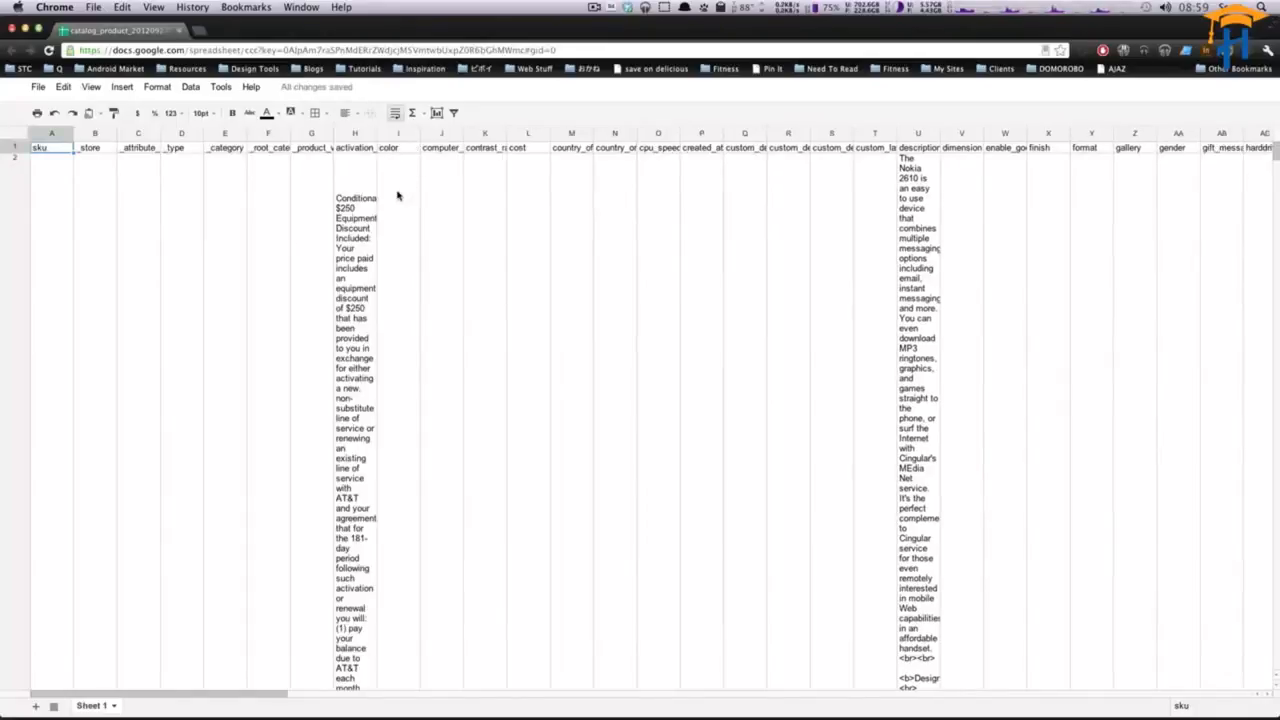
# - Inspect cells in the activation, product and CPU speed columns of the exported data
pyautogui.click(372, 178)
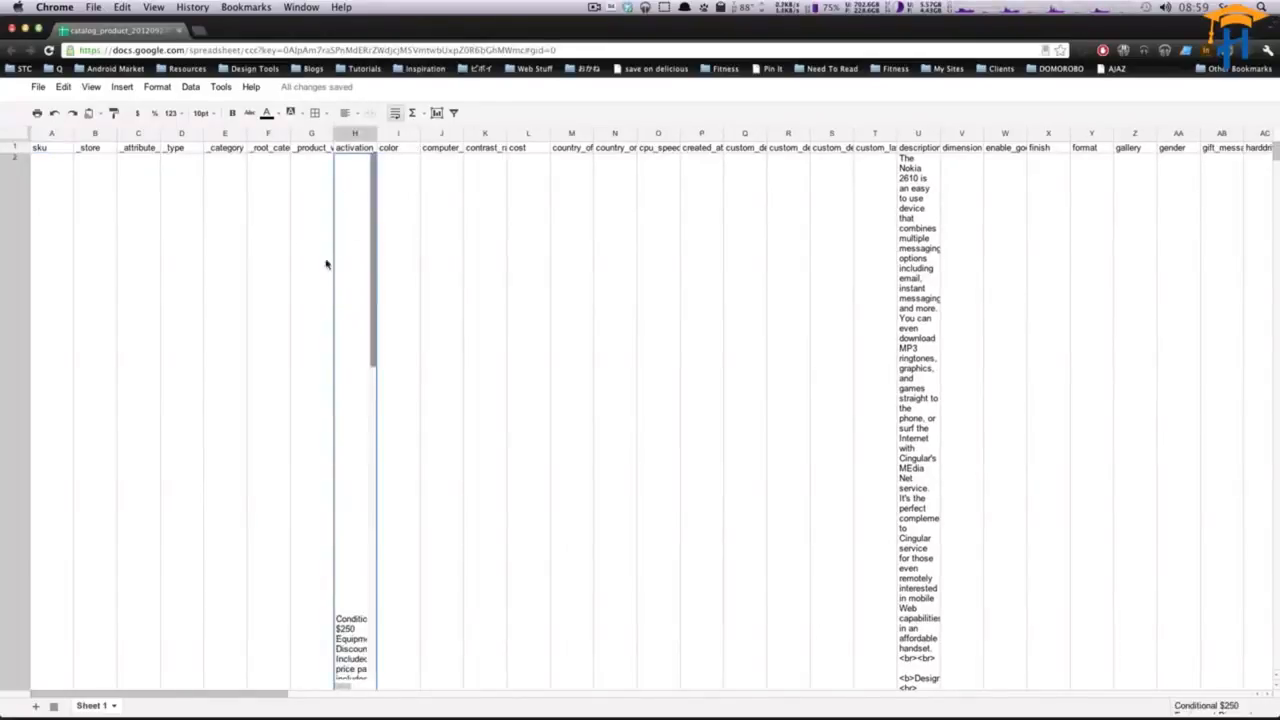
pyautogui.click(314, 285)
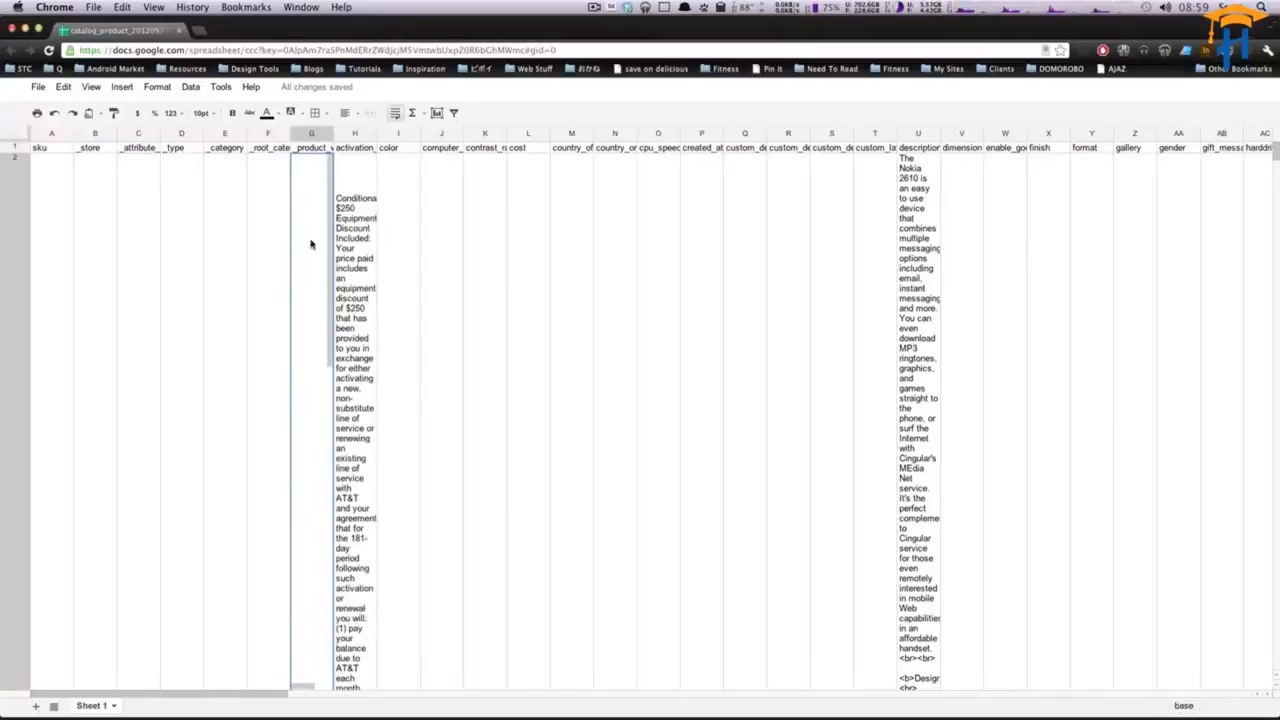
pyautogui.click(668, 233)
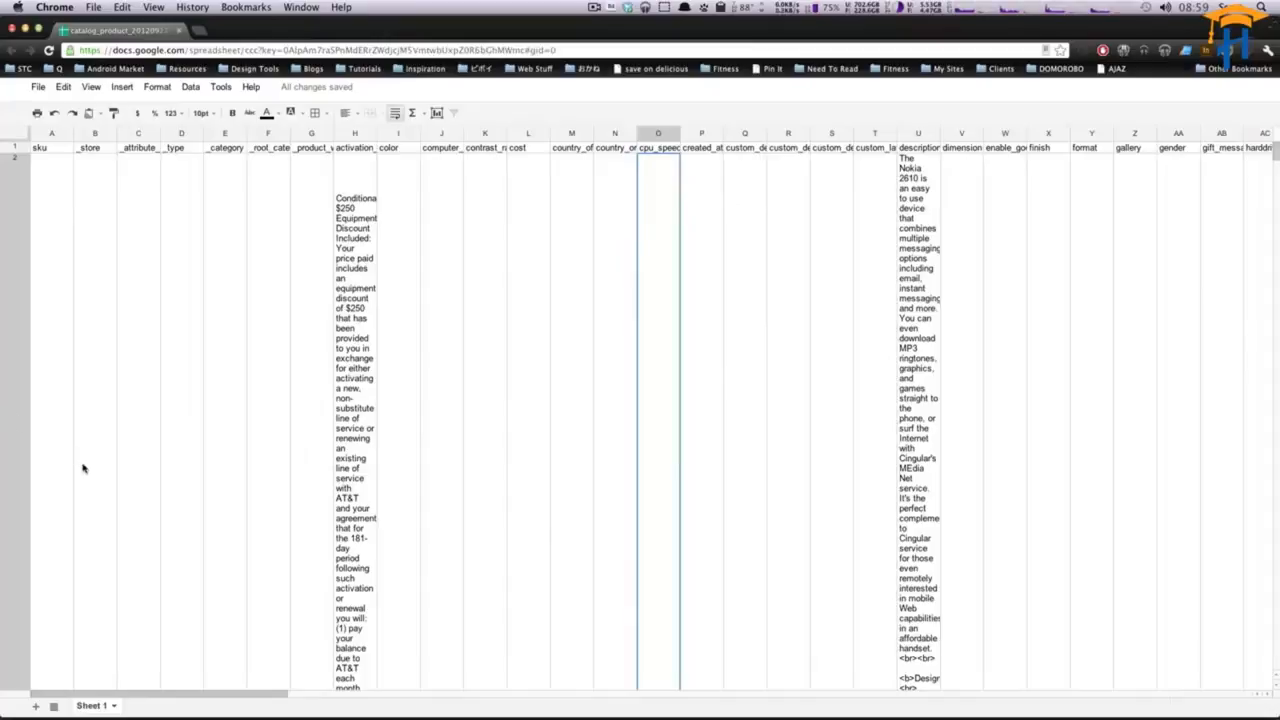
pyautogui.scroll(-5, 130, 575)
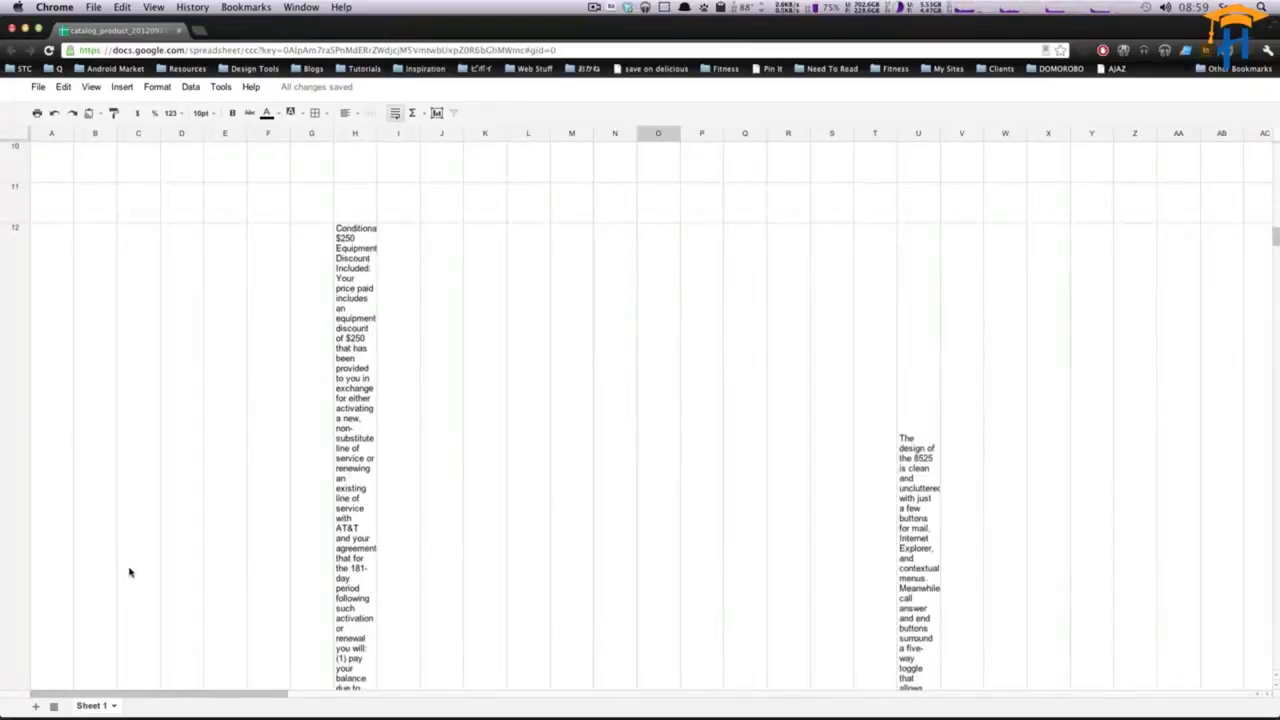
pyautogui.scroll(5, 133, 567)
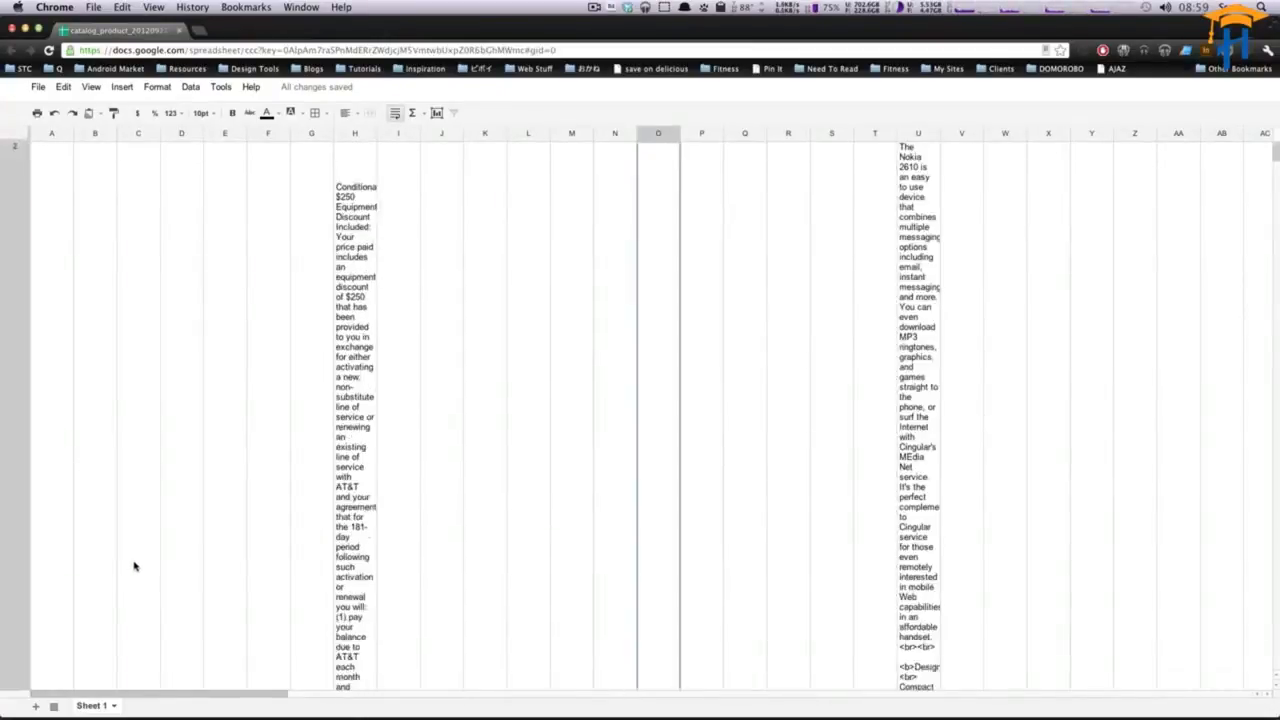
# - Widen the activation_information column so its text is readable
pyautogui.click(363, 214)
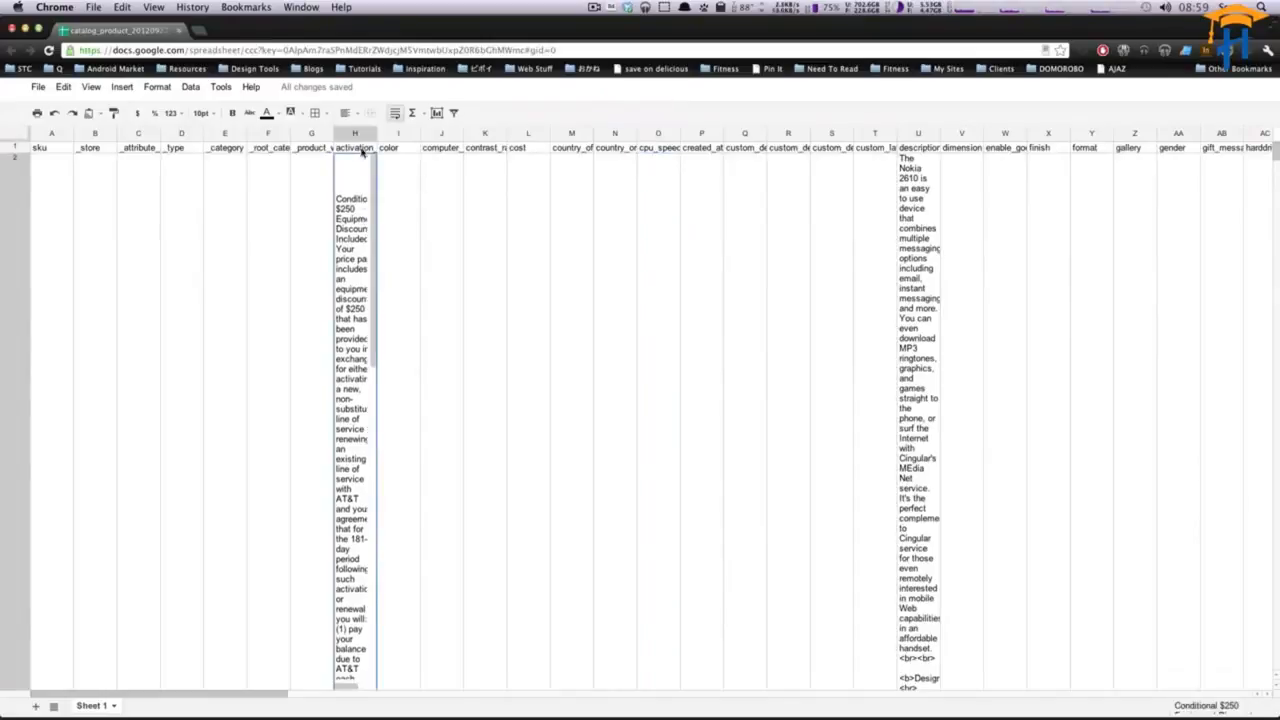
pyautogui.moveTo(374, 145); pyautogui.dragTo(451, 145)
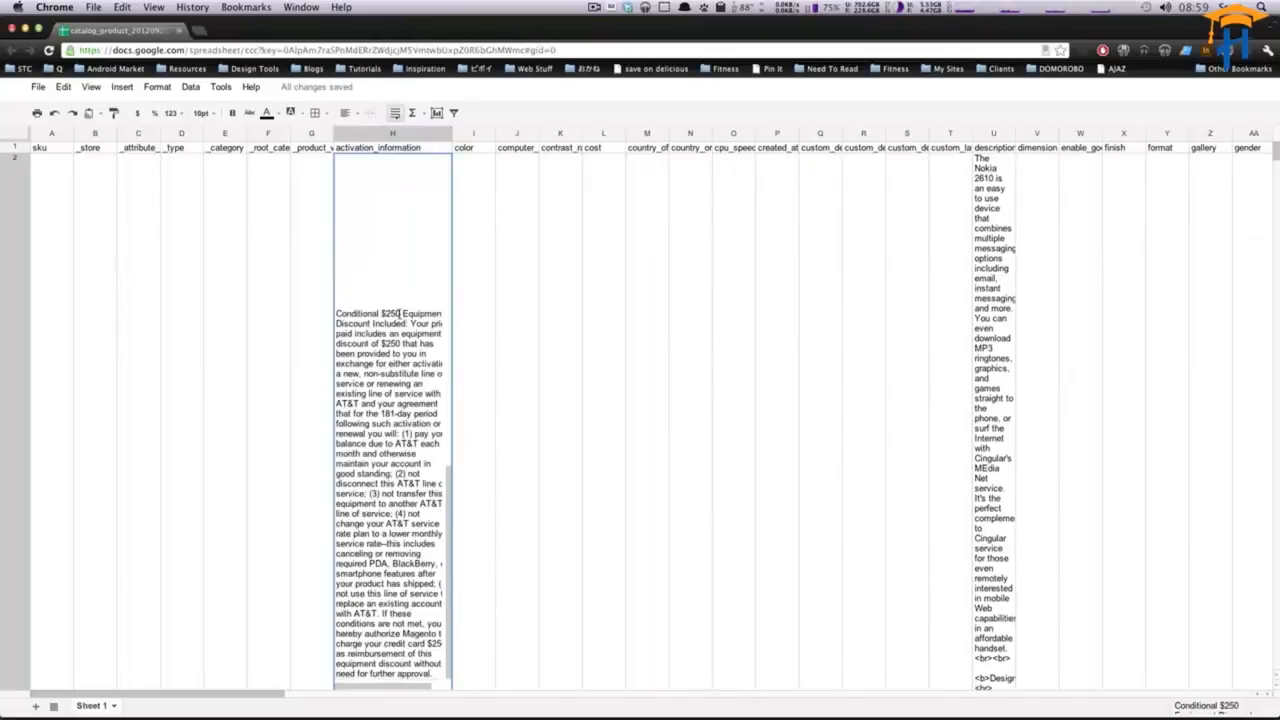
# - Examine the header cells such as description, contrast_ratio, sku and _store
pyautogui.click(978, 282)
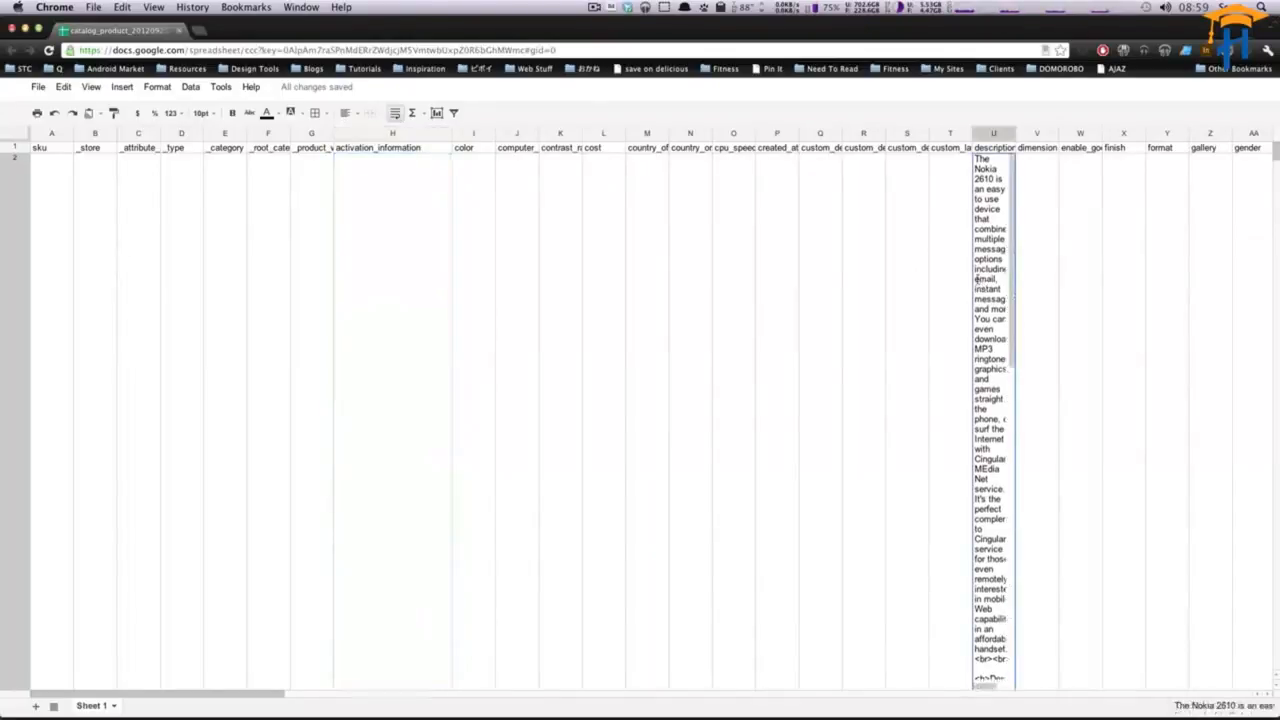
pyautogui.click(544, 346)
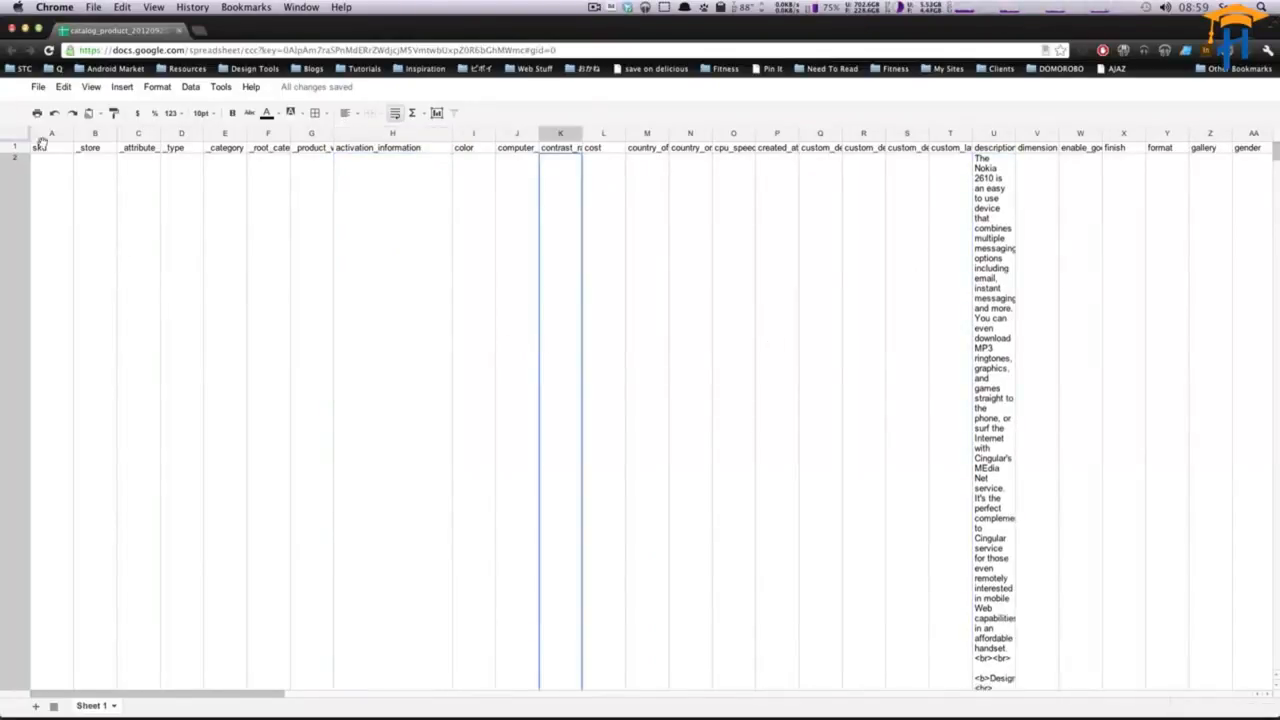
pyautogui.click(57, 148)
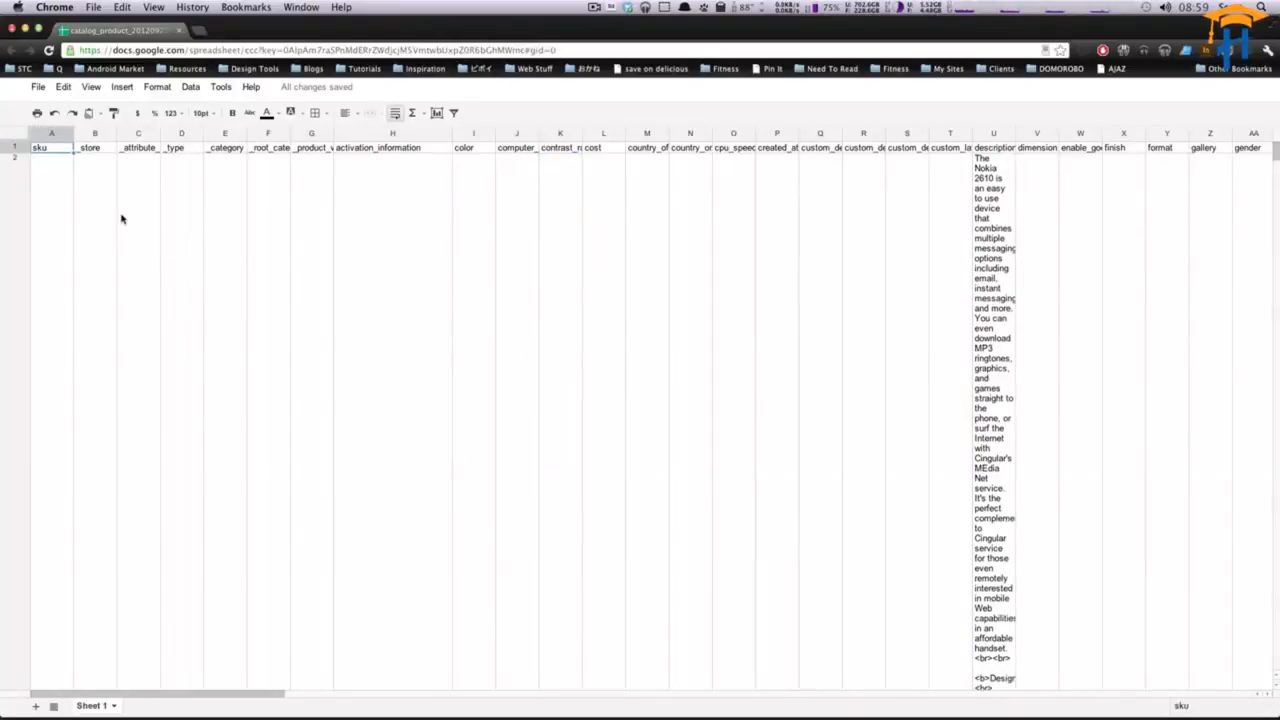
pyautogui.press('Right')
pyautogui.press('Right')
pyautogui.press('Left')
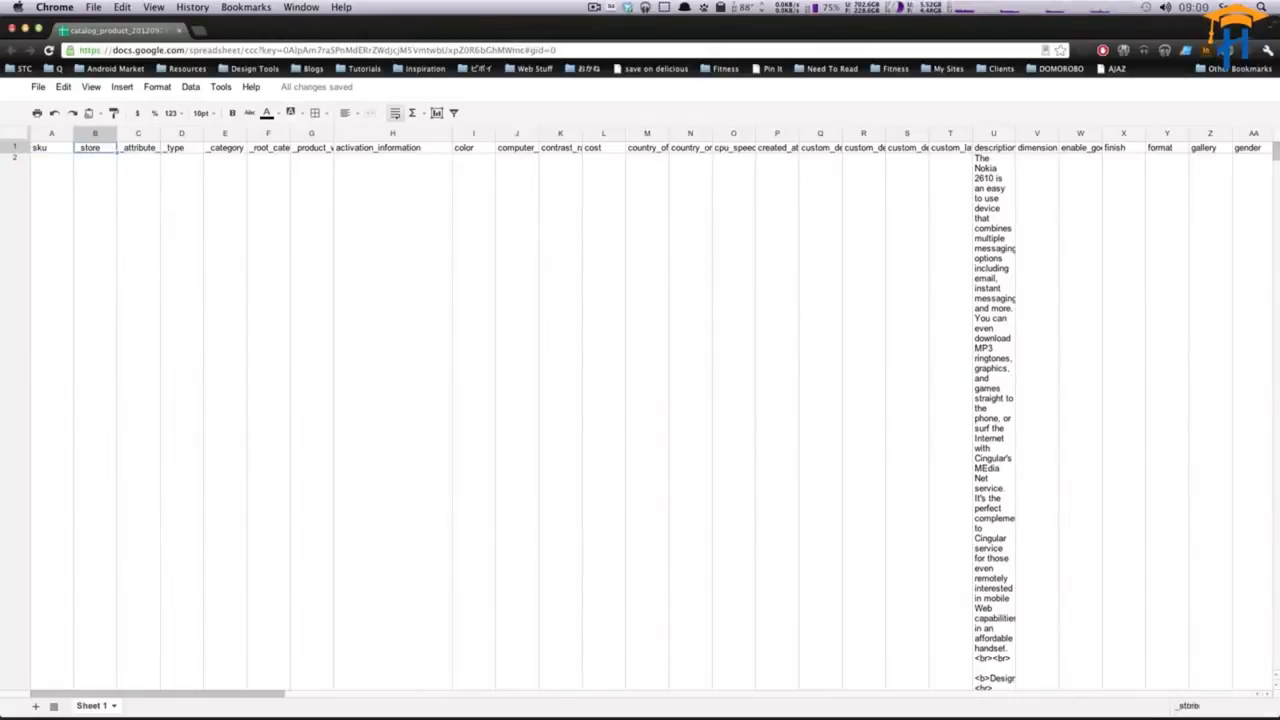
pyautogui.press('Down')
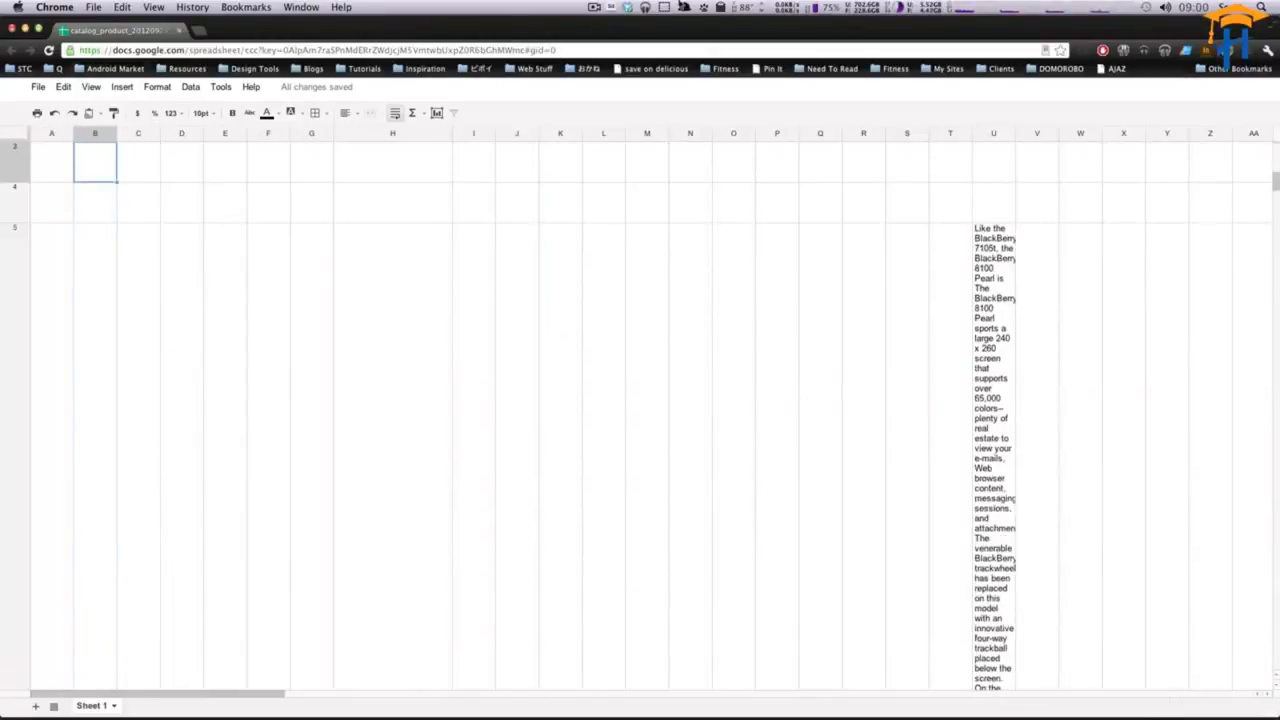
# - Scroll through the product rows to the end of the sheet and back to the top
pyautogui.scroll(-10, 386, 580)
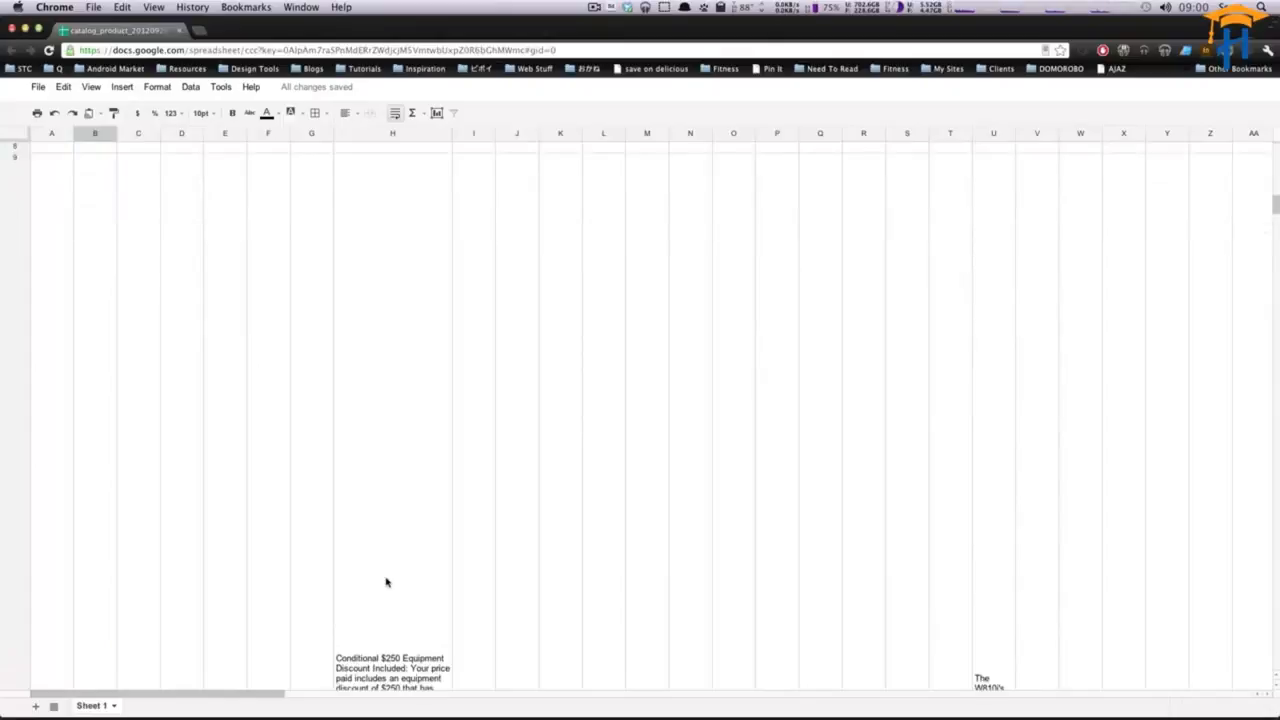
pyautogui.scroll(-5, 386, 580)
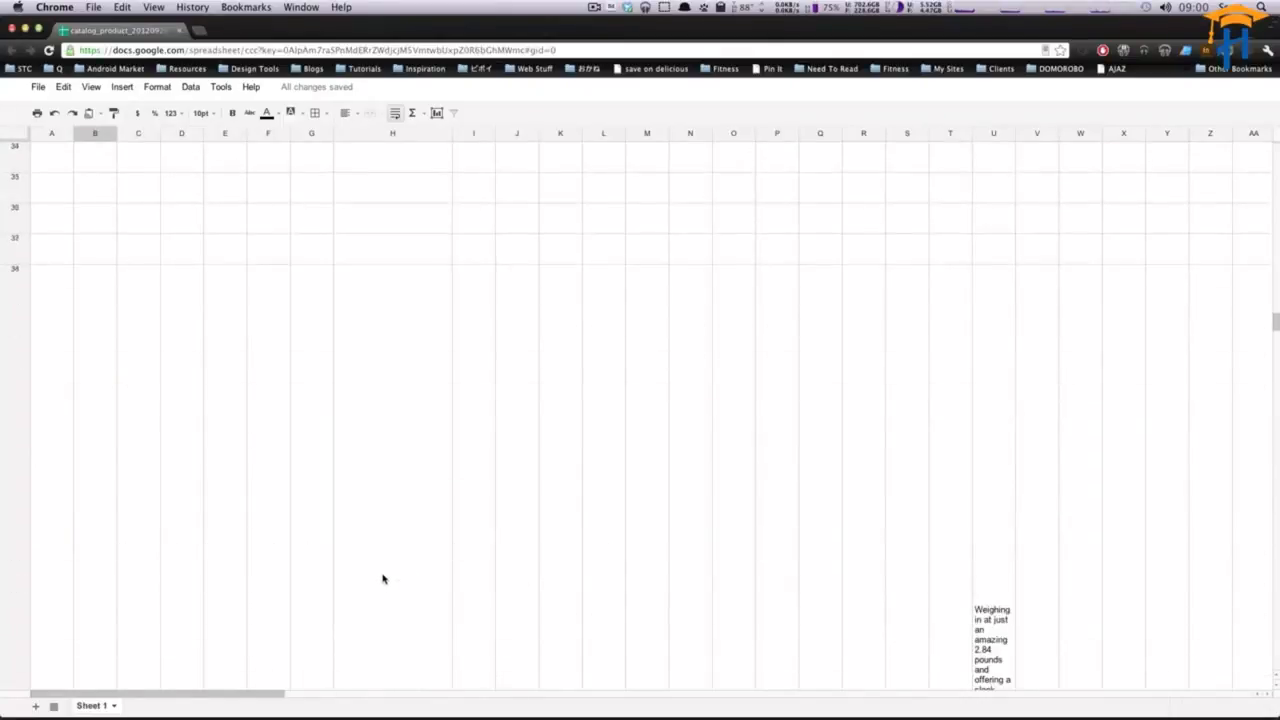
pyautogui.scroll(-3, 382, 579)
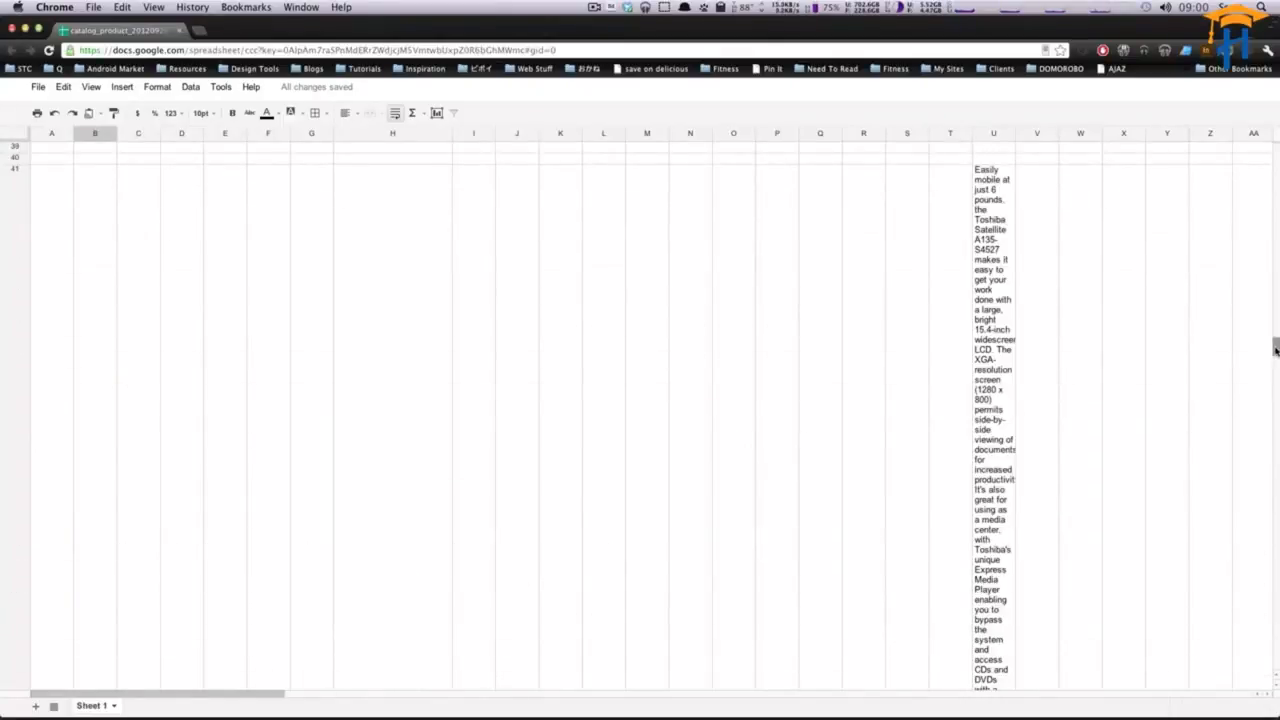
pyautogui.moveTo(1275, 348); pyautogui.dragTo(1249, 669)
pyautogui.scroll(5, 705, 507)
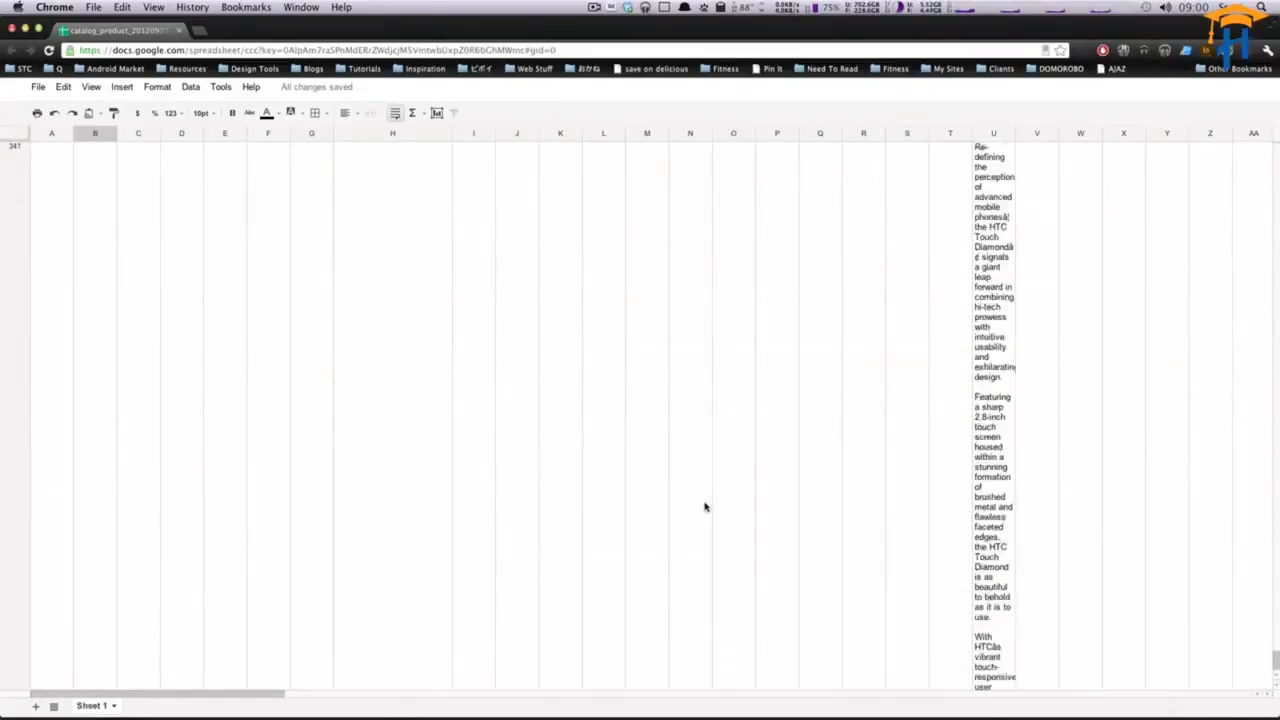
pyautogui.scroll(-5, 704, 507)
pyautogui.click(59, 350)
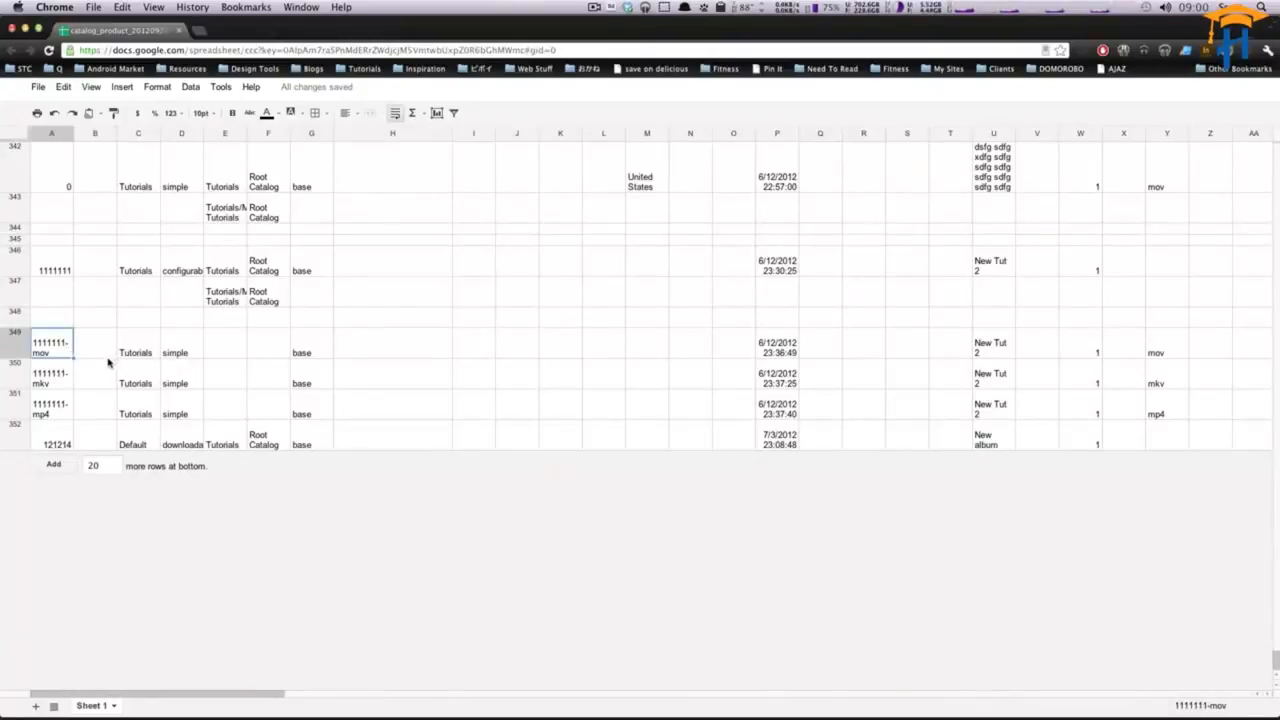
pyautogui.moveTo(1275, 660); pyautogui.dragTo(1276, 150)
pyautogui.rightClick(14, 149)
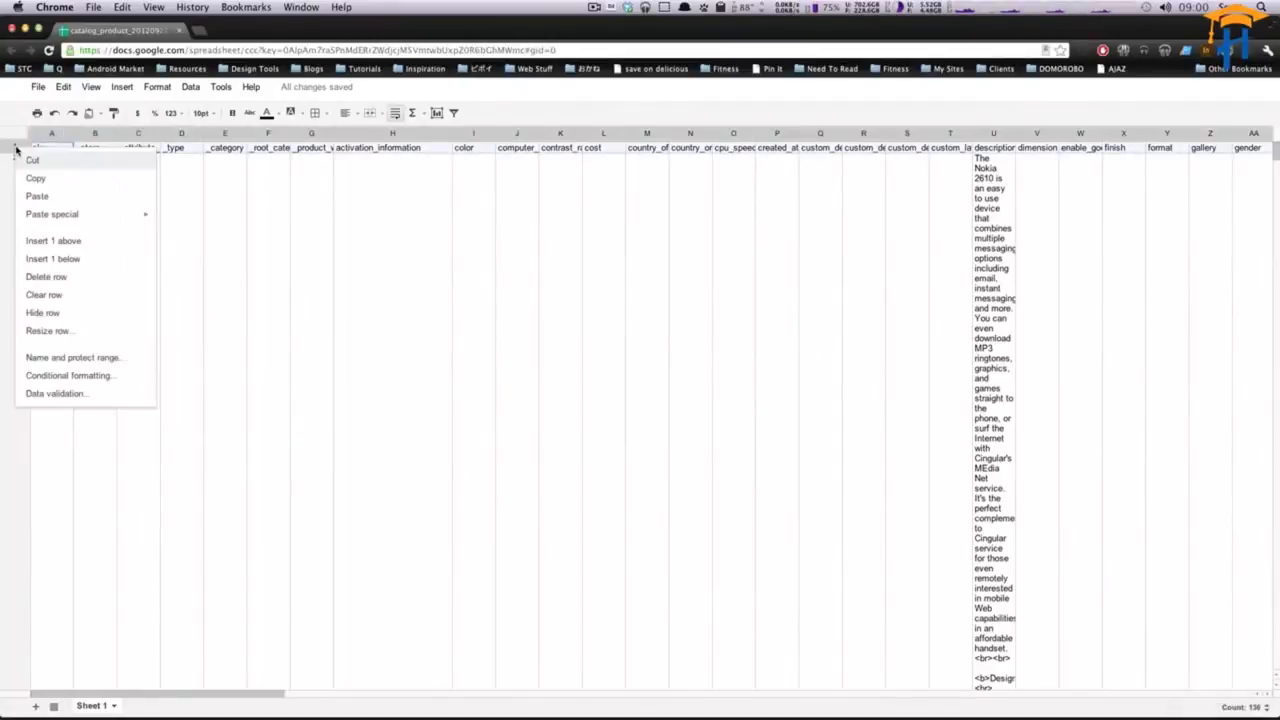
pyautogui.moveTo(69, 216)
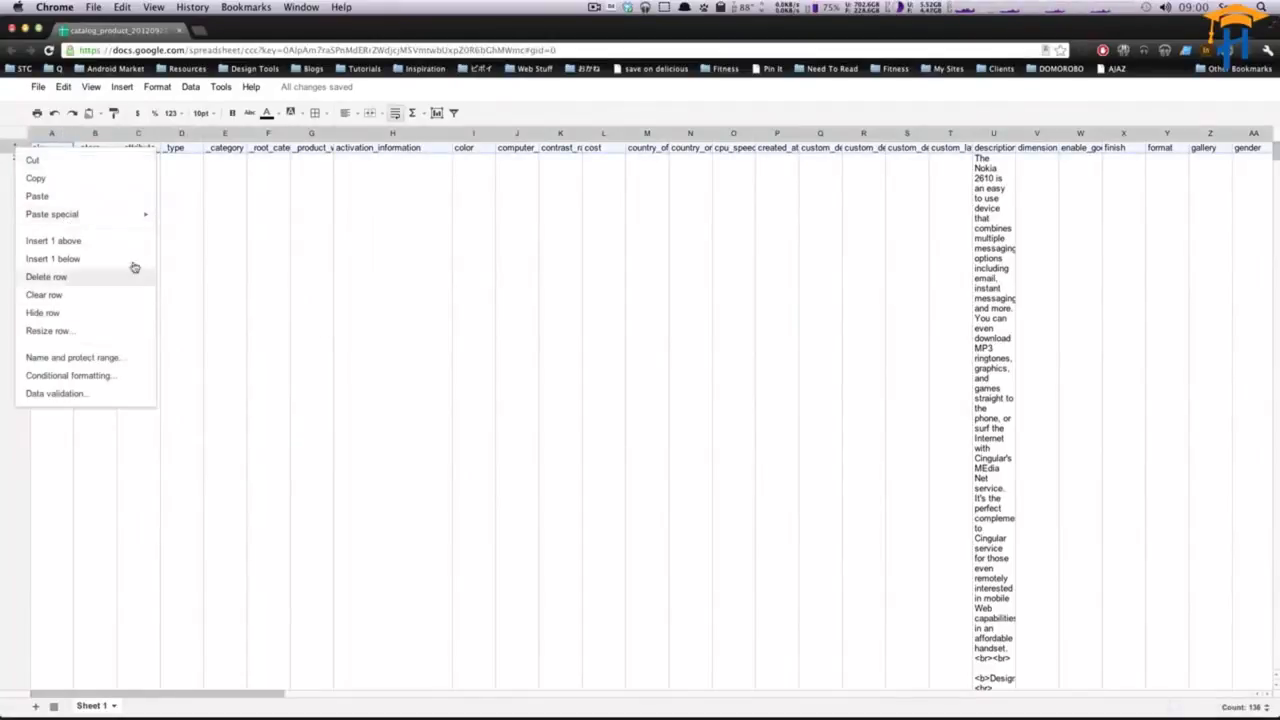
pyautogui.click(185, 254)
# - Freeze the first row so the column headers stay visible
pyautogui.click(16, 148)
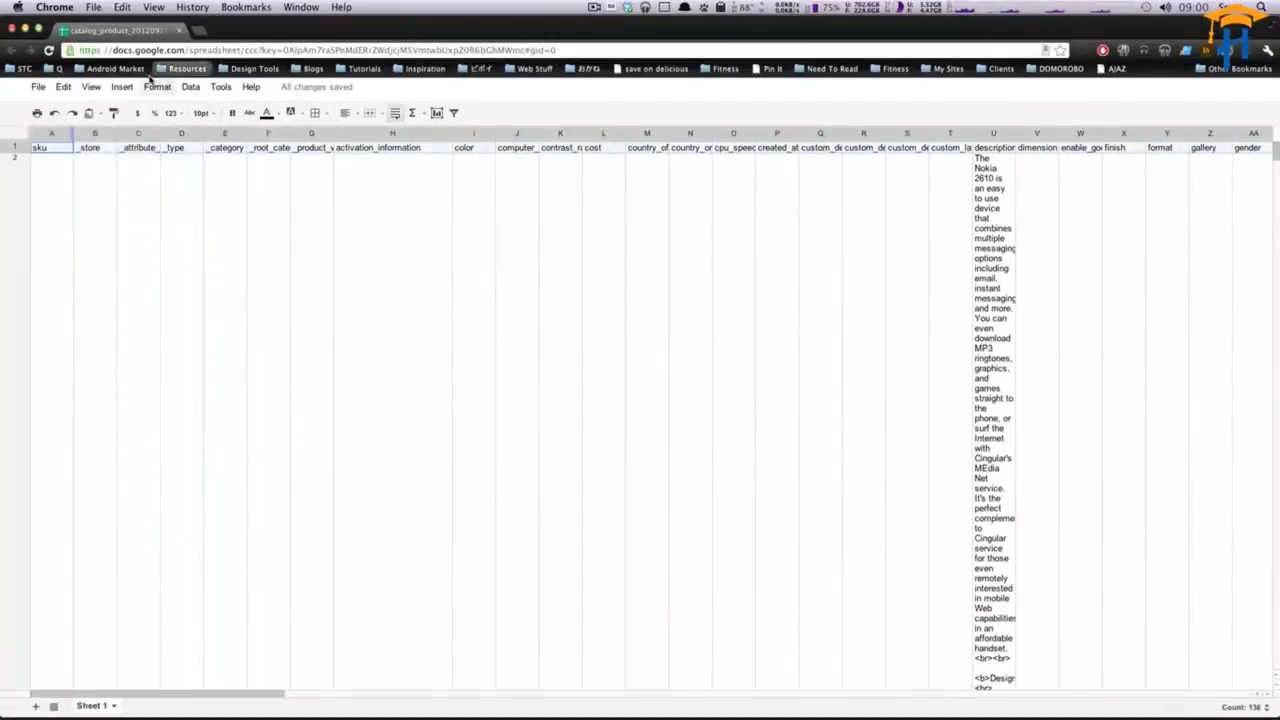
pyautogui.click(94, 88)
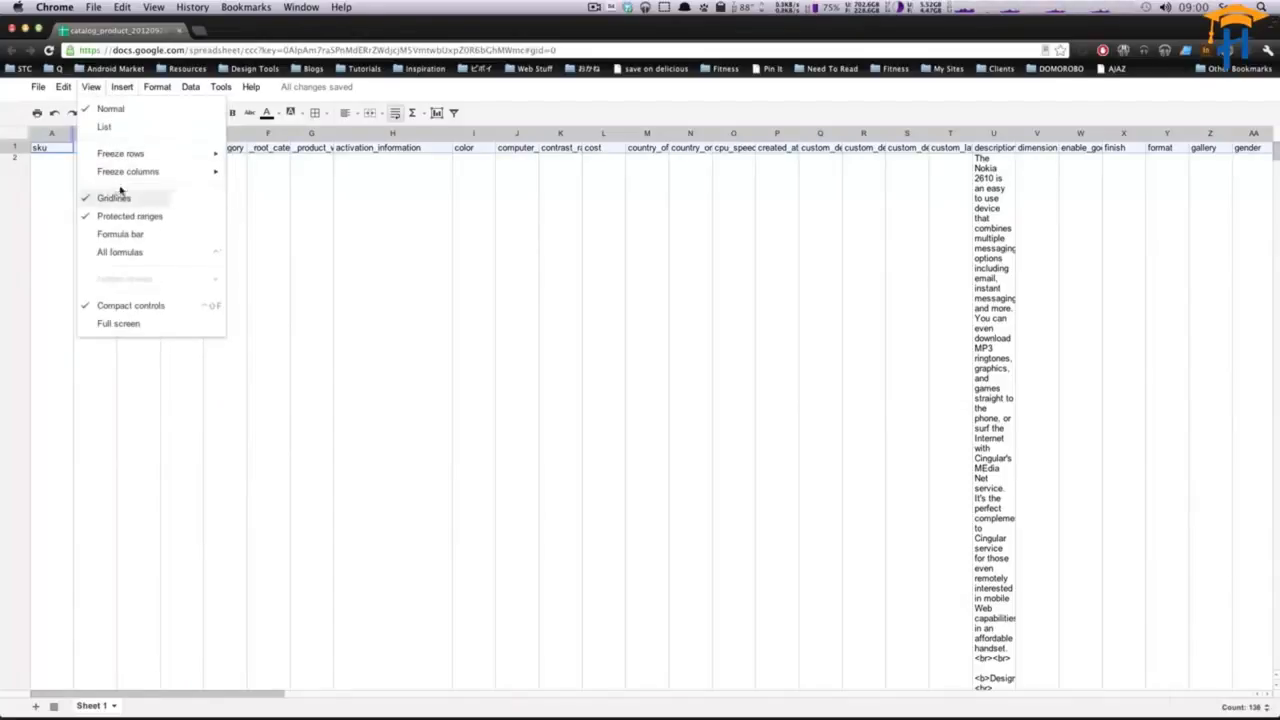
pyautogui.moveTo(137, 155)
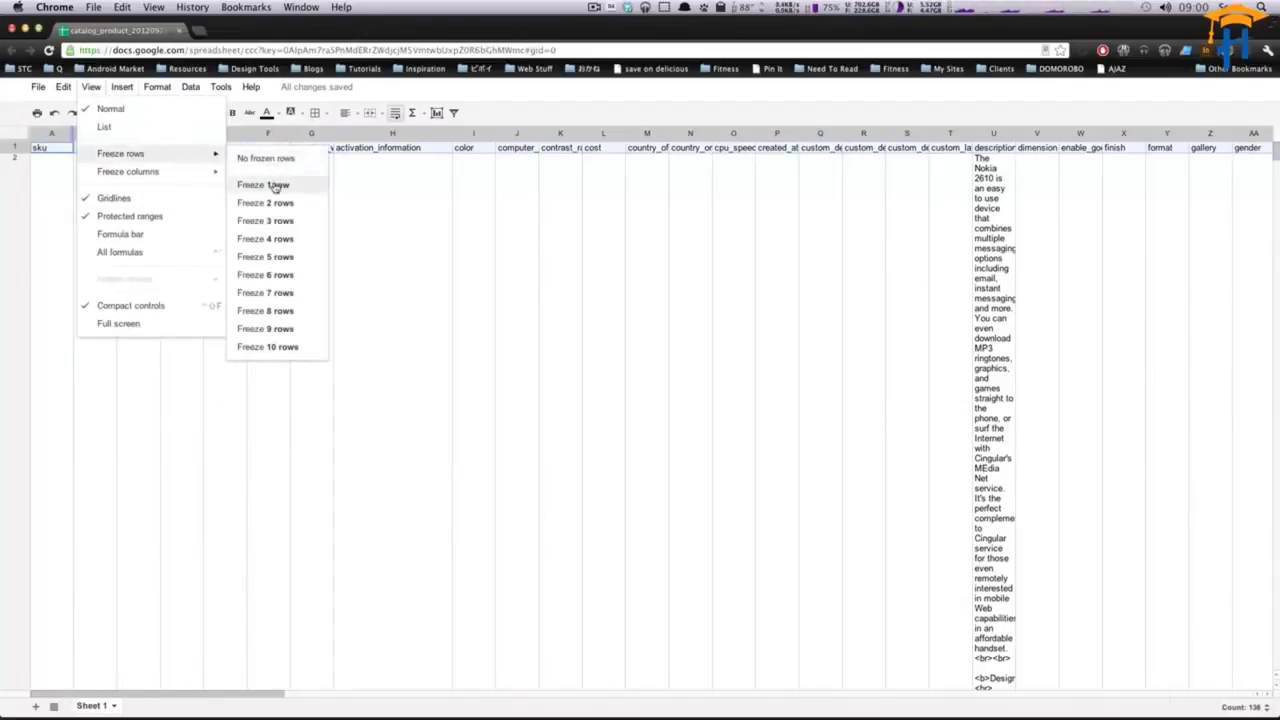
pyautogui.click(278, 185)
# - Inspect the last product rows' cells and widen the _attribute_set column
pyautogui.moveTo(1272, 170); pyautogui.dragTo(1274, 660)
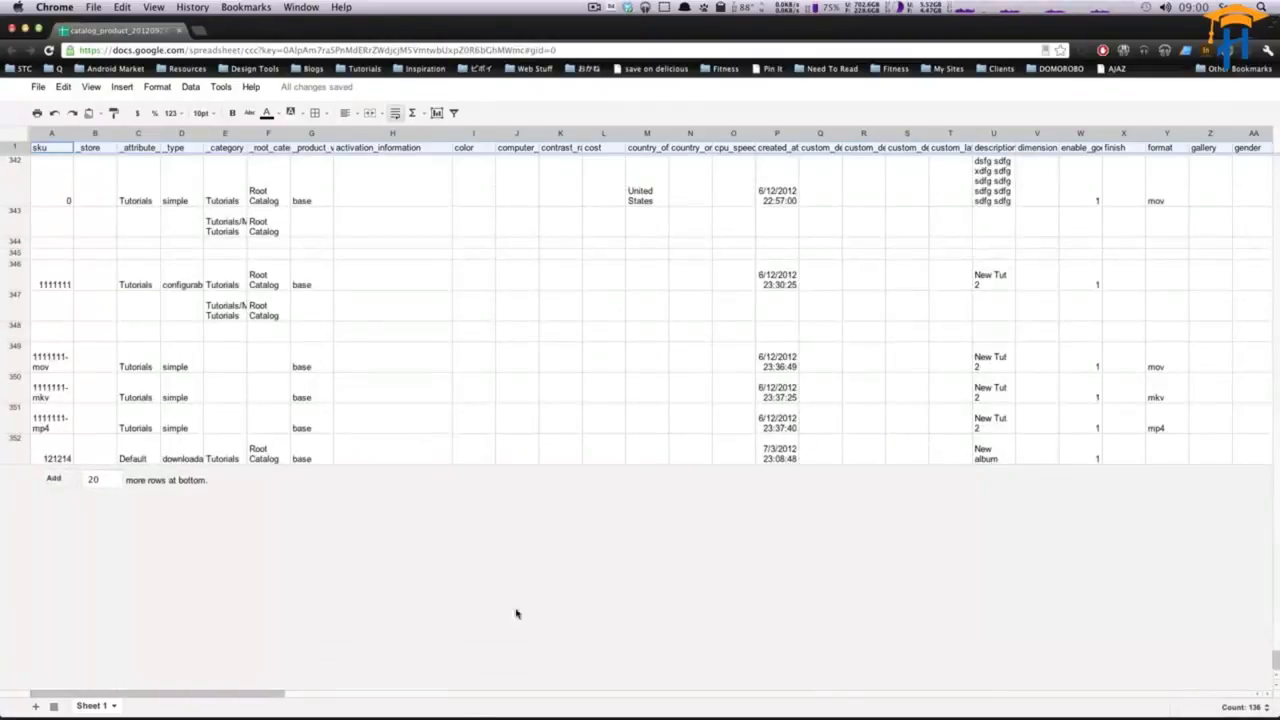
pyautogui.click(139, 377)
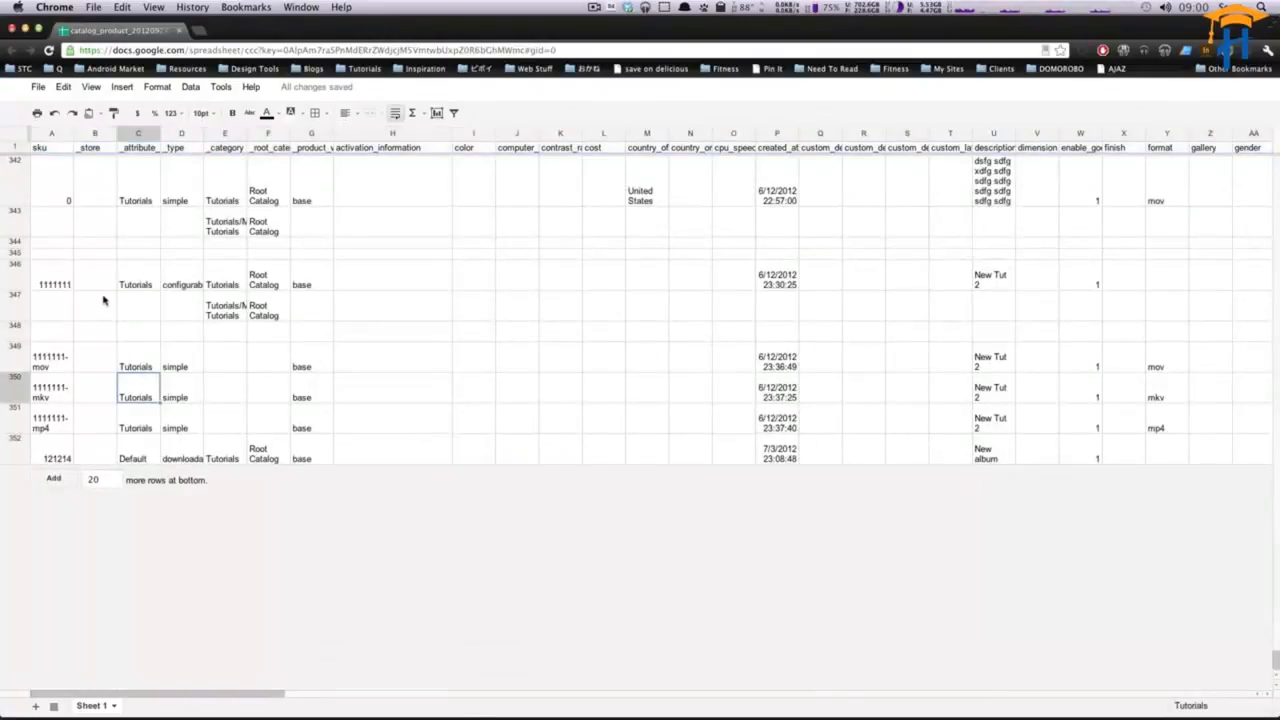
pyautogui.click(62, 277)
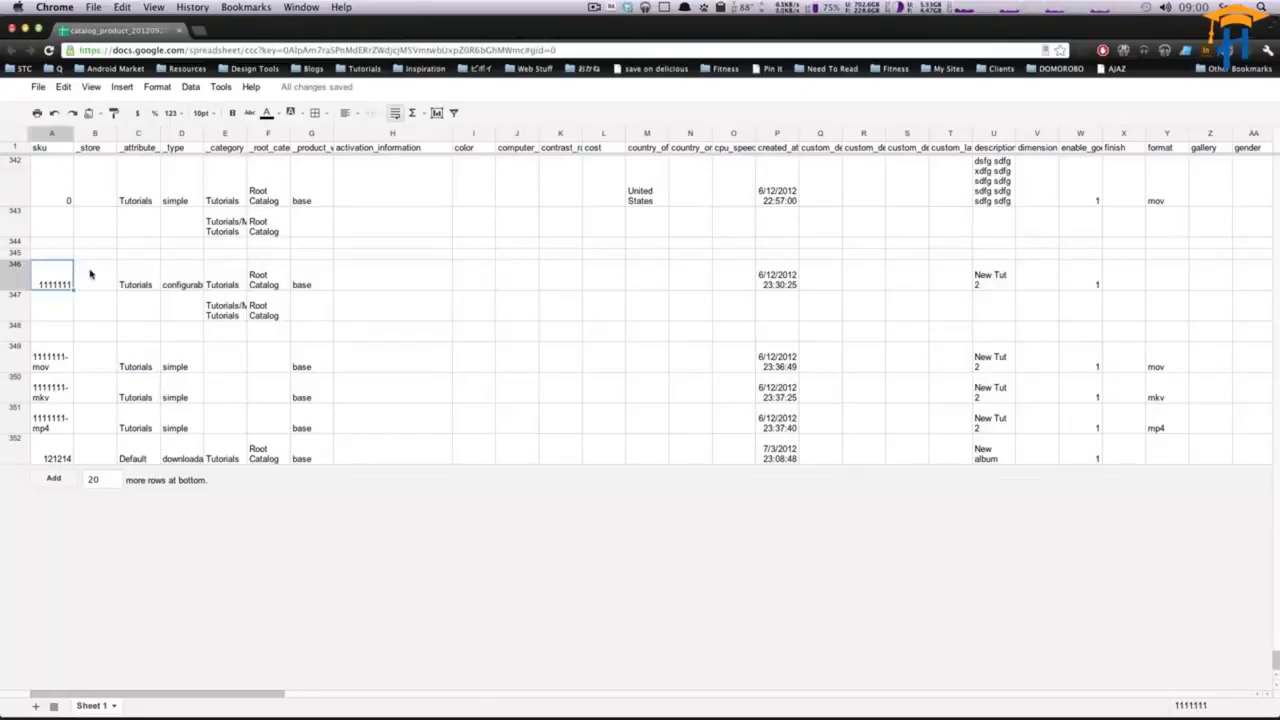
pyautogui.click(108, 284)
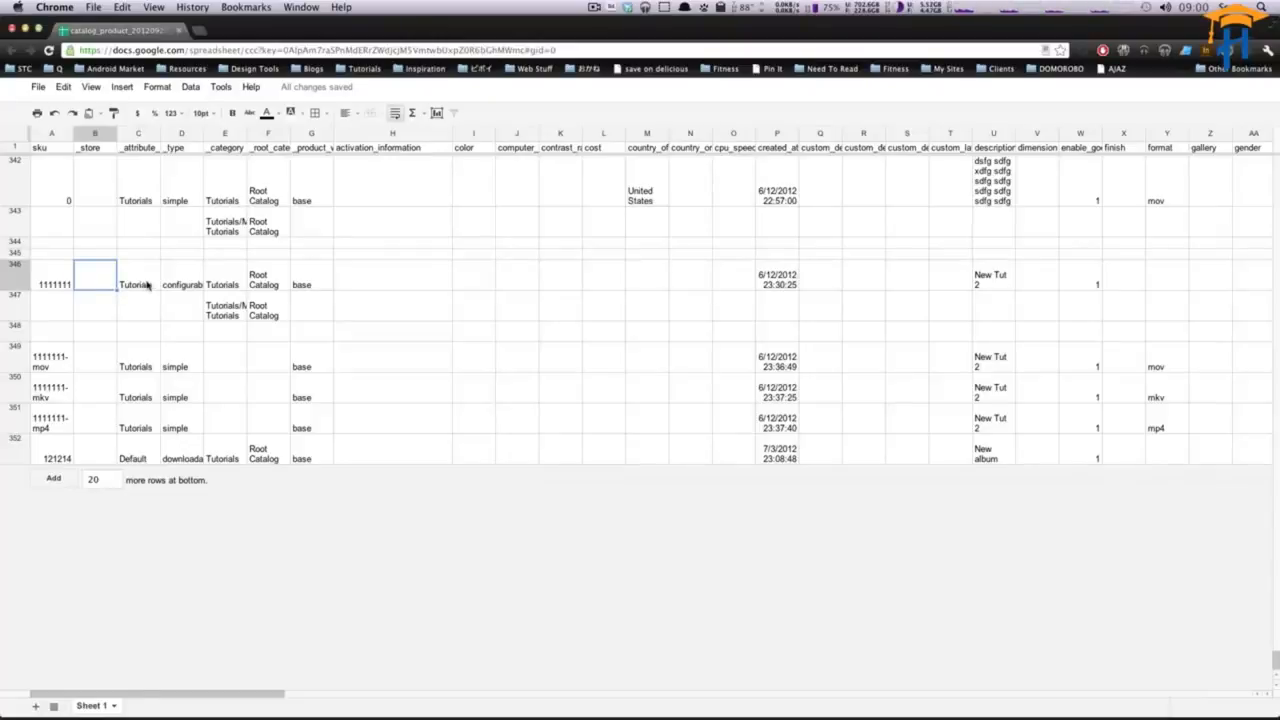
pyautogui.click(147, 285)
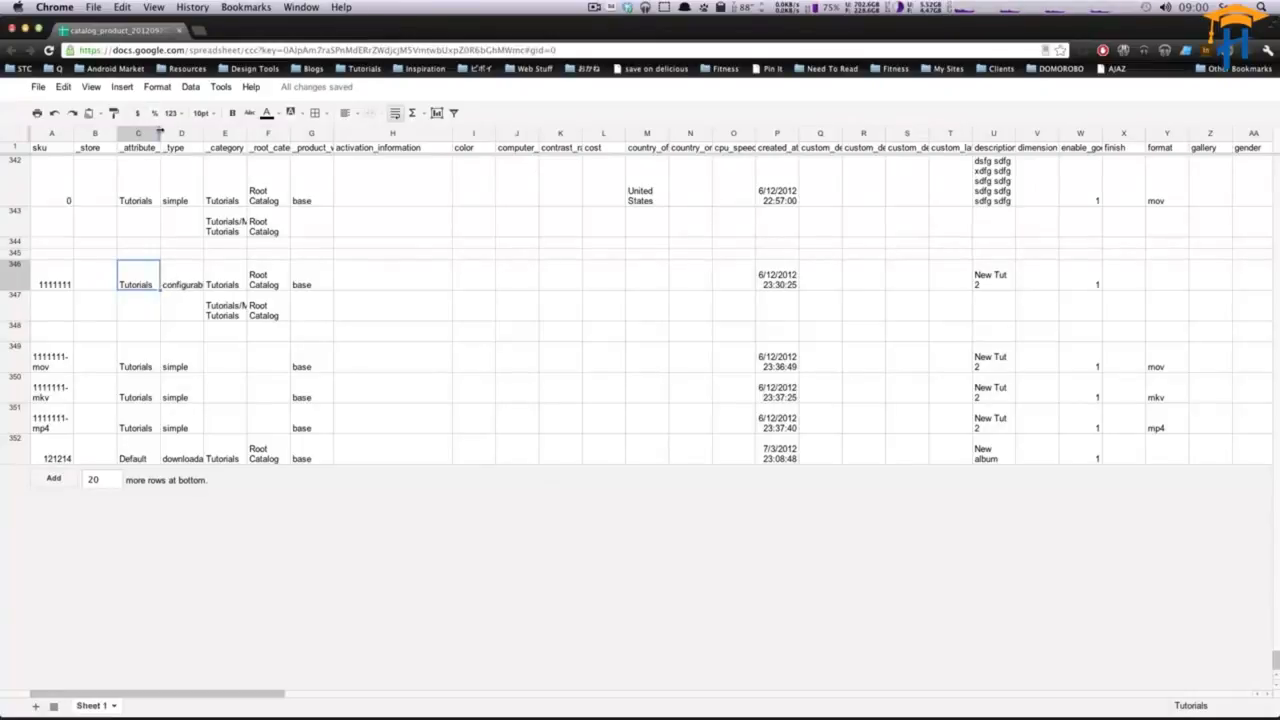
pyautogui.moveTo(159, 133); pyautogui.dragTo(187, 133)
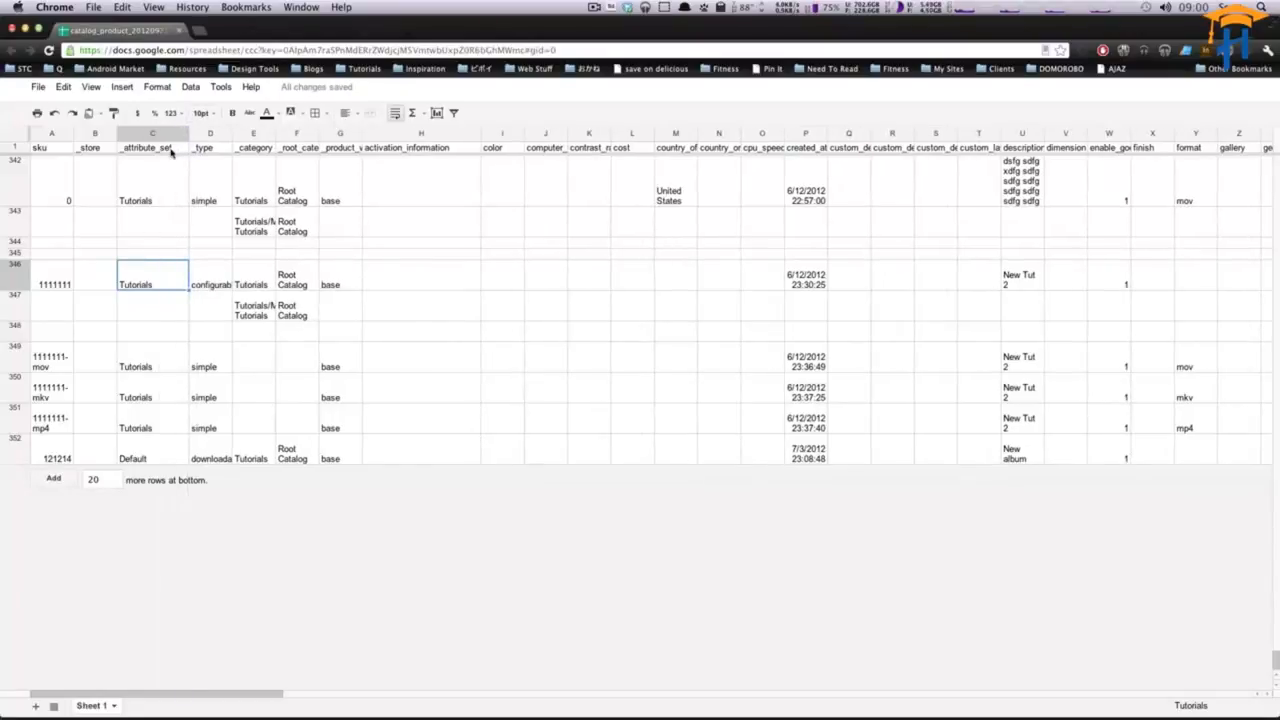
# - Widen the _type and _category columns so their values are readable
pyautogui.scroll(5, 166, 268)
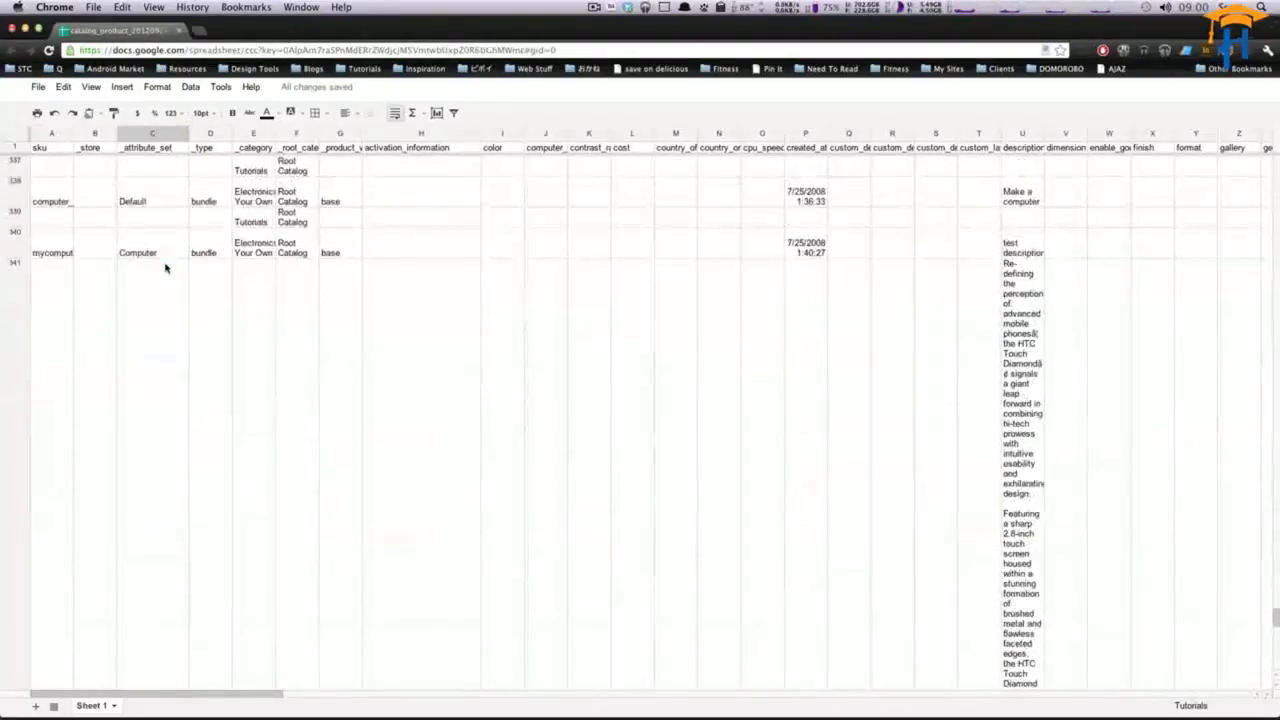
pyautogui.scroll(-5, 168, 270)
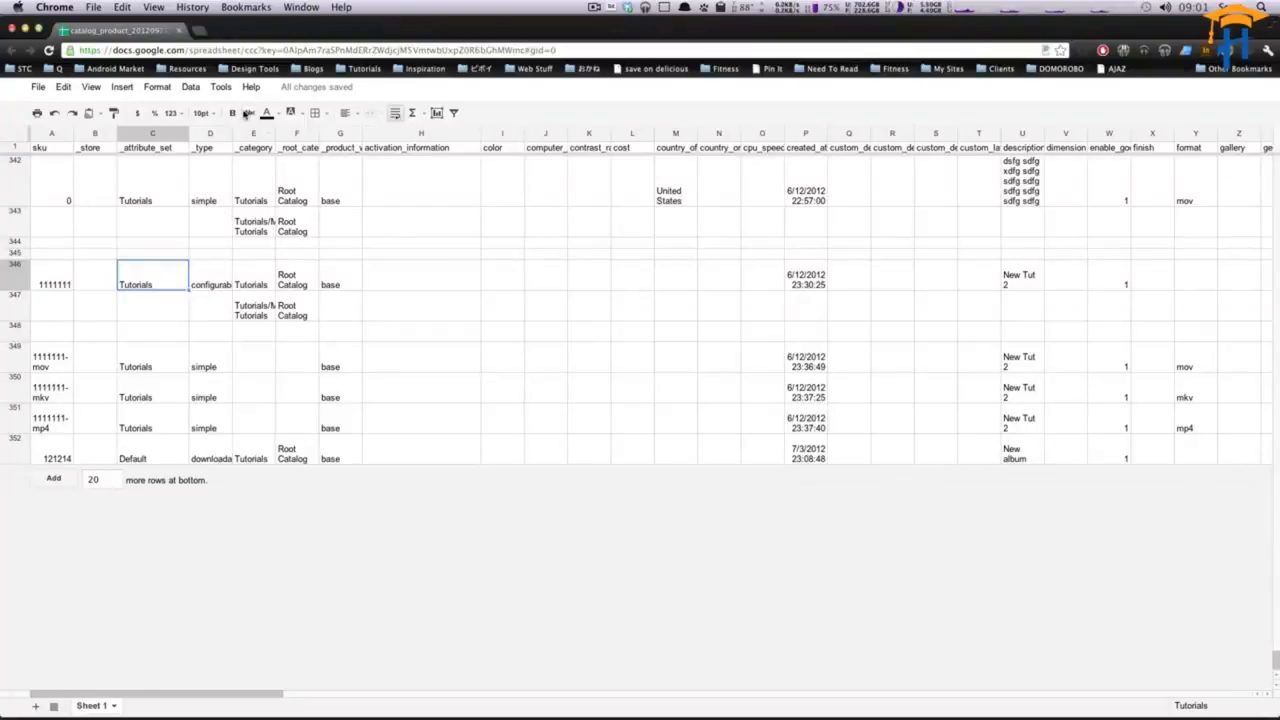
pyautogui.moveTo(232, 133); pyautogui.dragTo(241, 134)
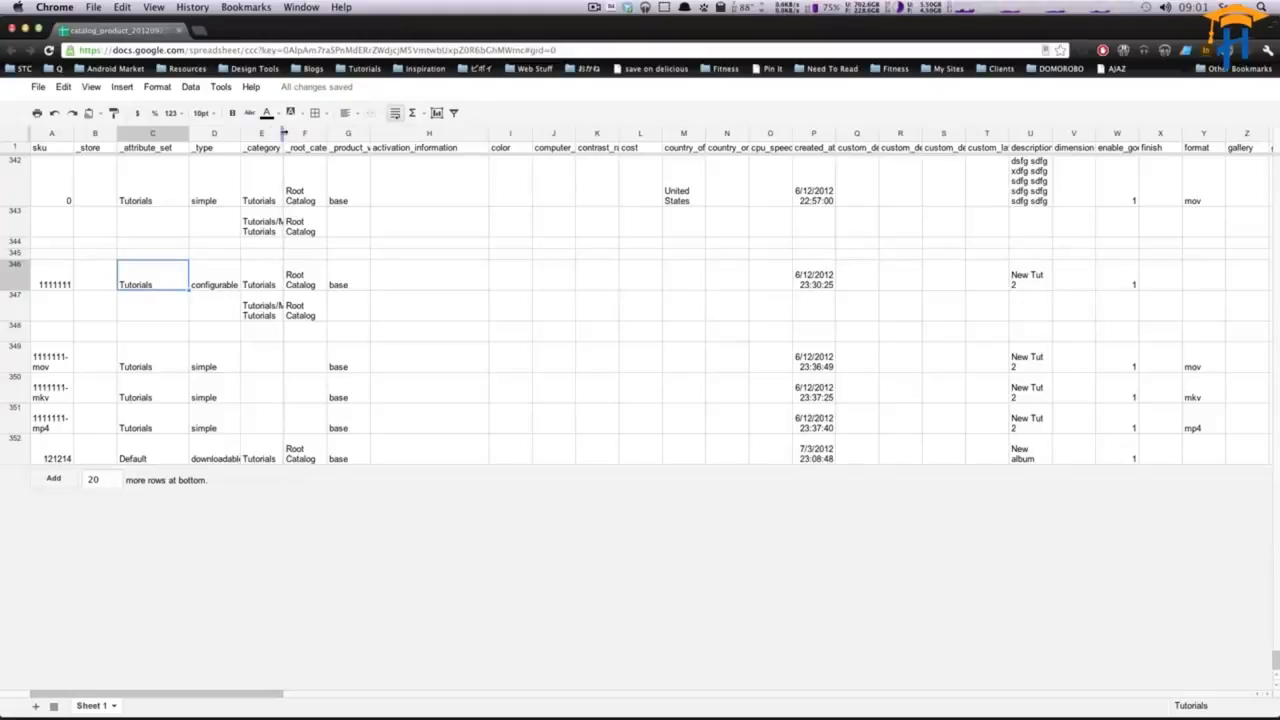
pyautogui.moveTo(283, 133); pyautogui.dragTo(312, 133)
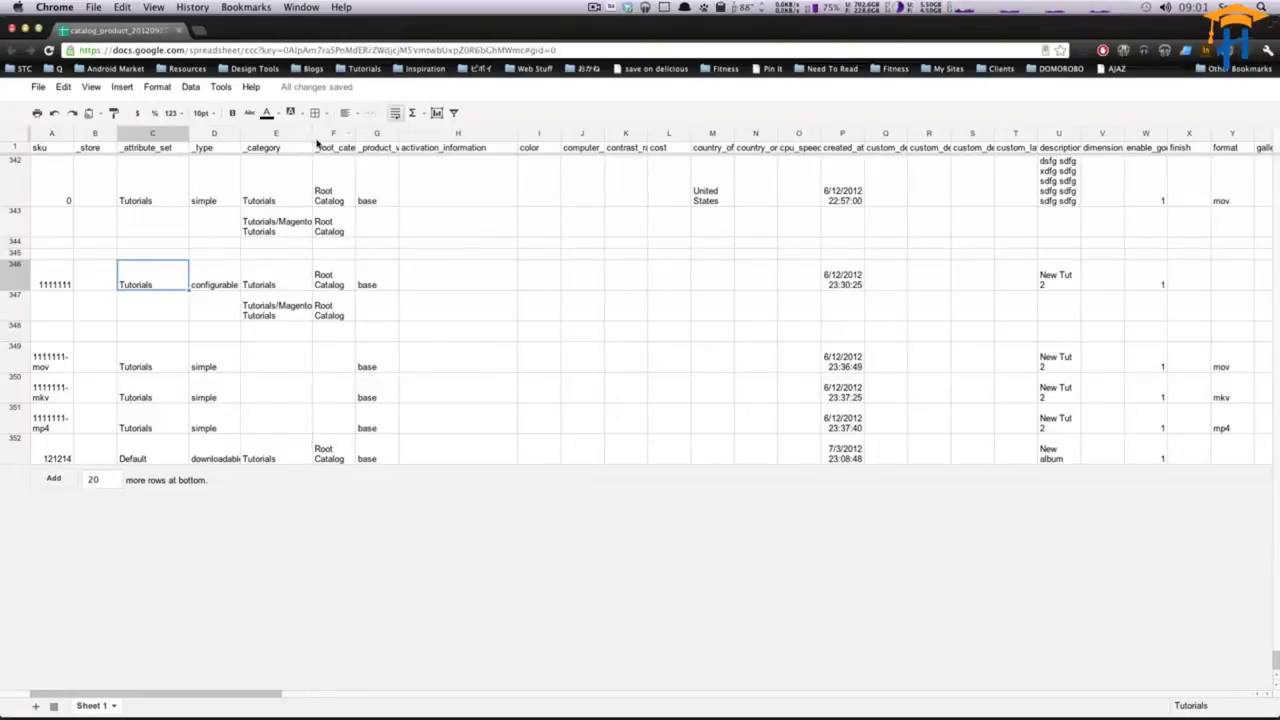
# - Check the category and root catalog cells of row 346, copy one, and widen the _product_websites column
pyautogui.click(289, 290)
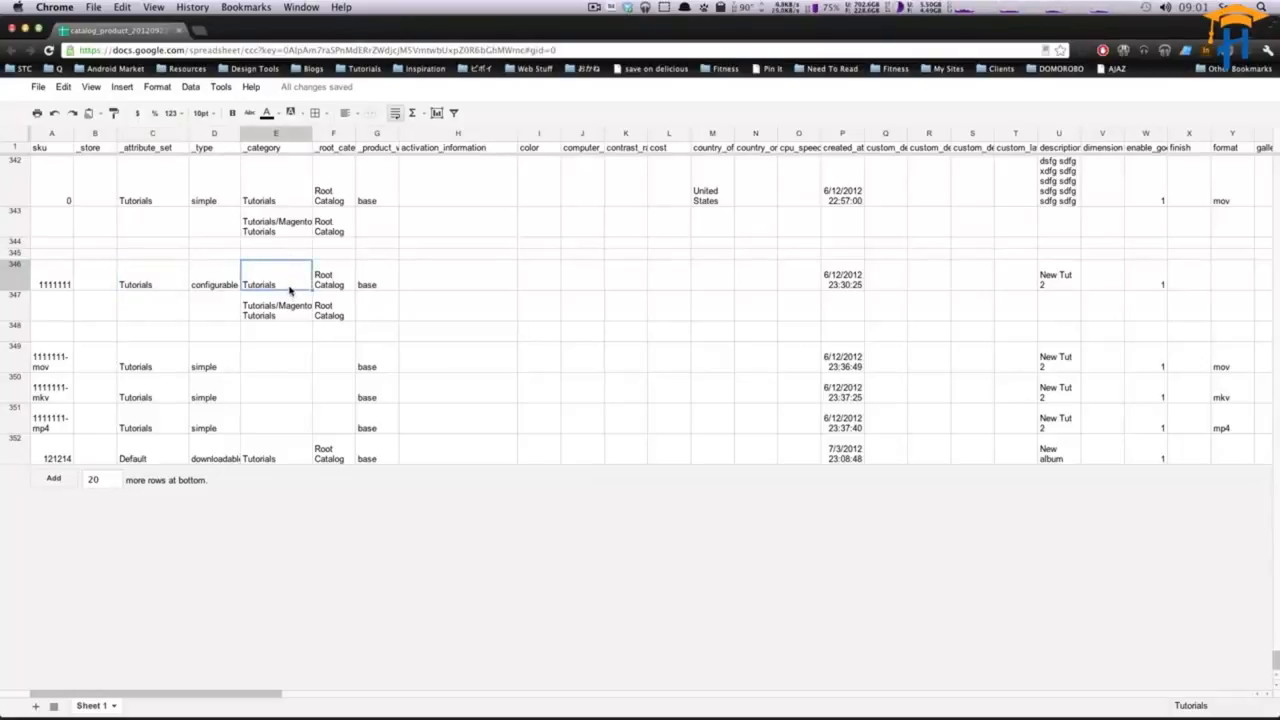
pyautogui.click(331, 285)
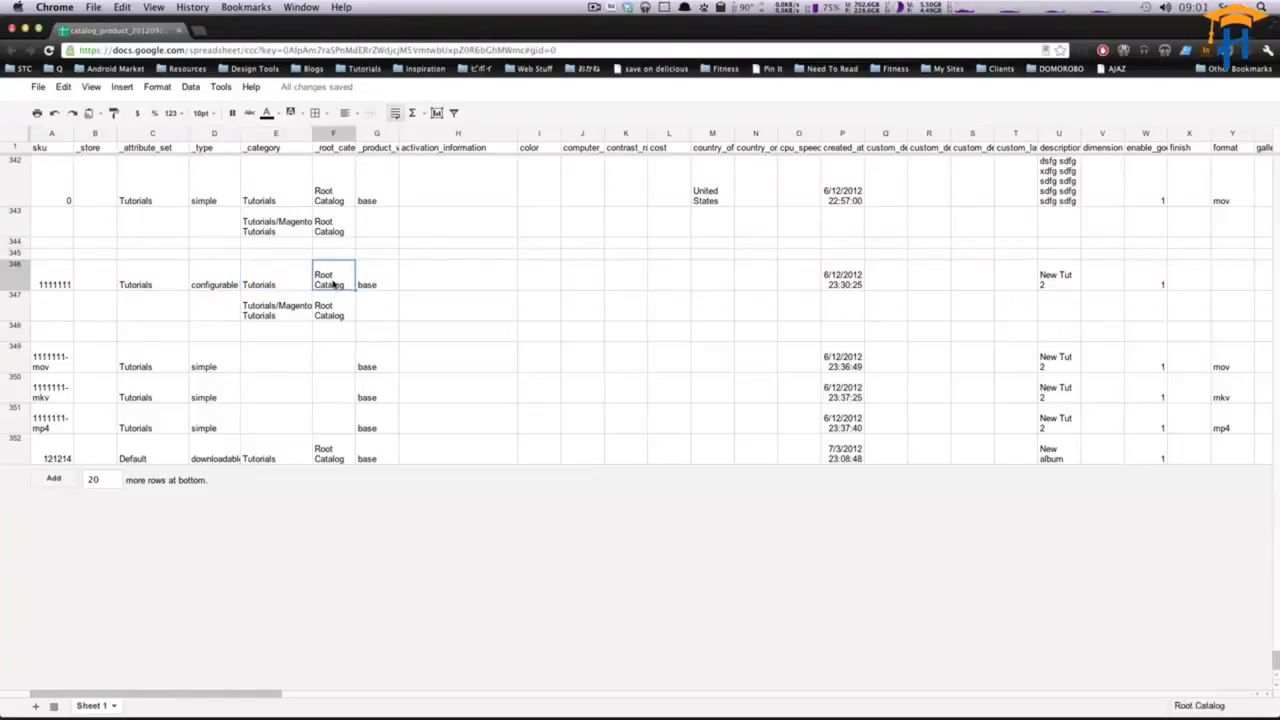
pyautogui.hotkey('ctrl', 'c')
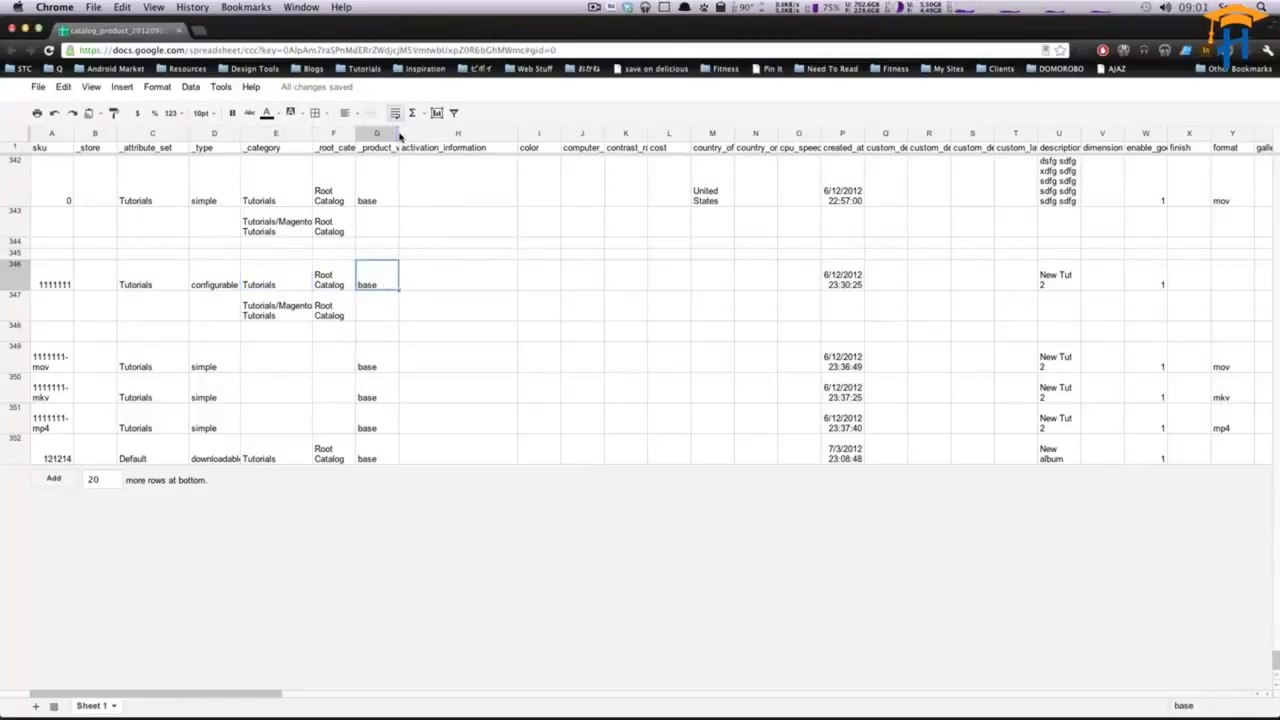
pyautogui.moveTo(398, 134); pyautogui.dragTo(436, 136)
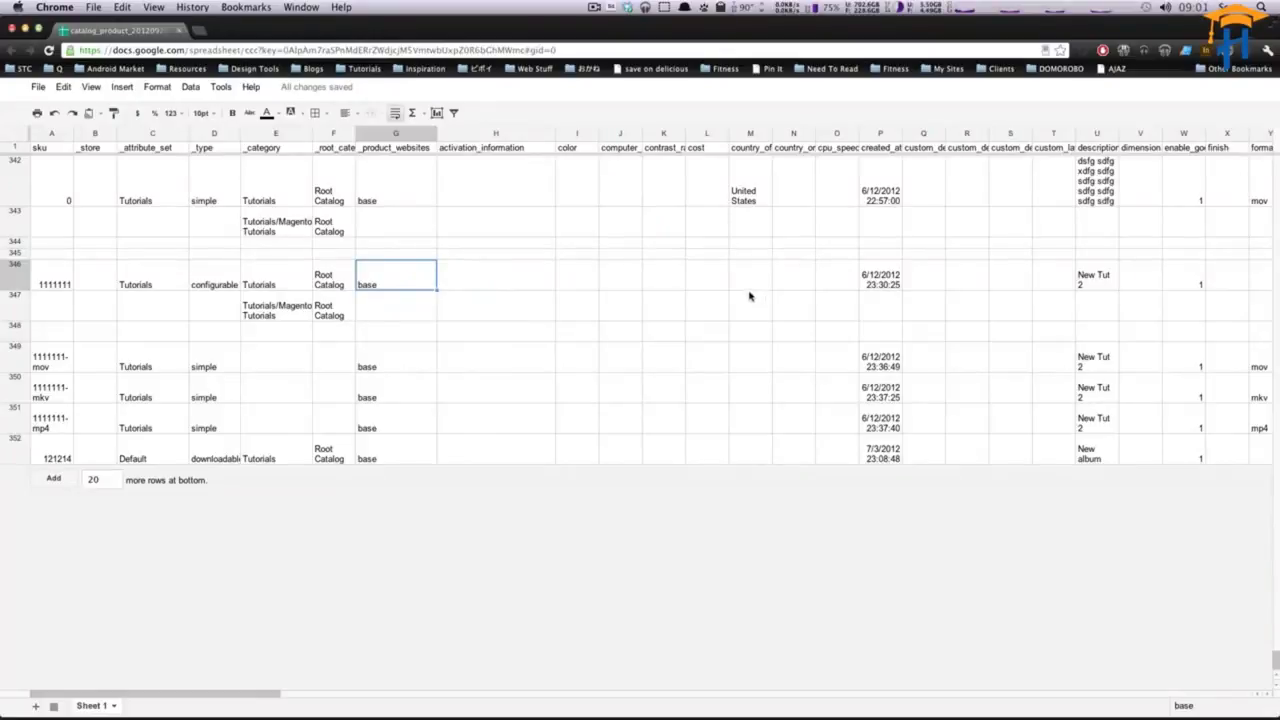
# - Inspect the color, computer and contrast_ratio cells of row 346 and widen the contrast_ratio column
pyautogui.click(552, 275)
pyautogui.click(585, 273)
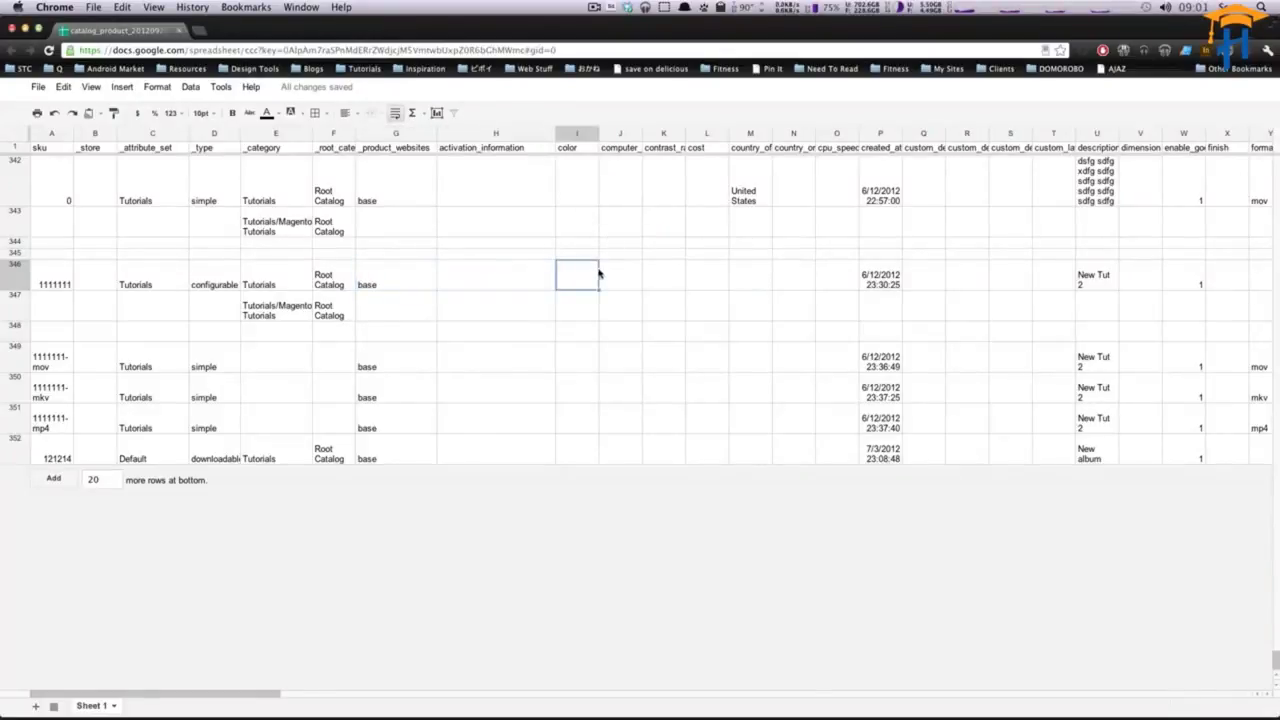
pyautogui.click(615, 274)
pyautogui.click(660, 276)
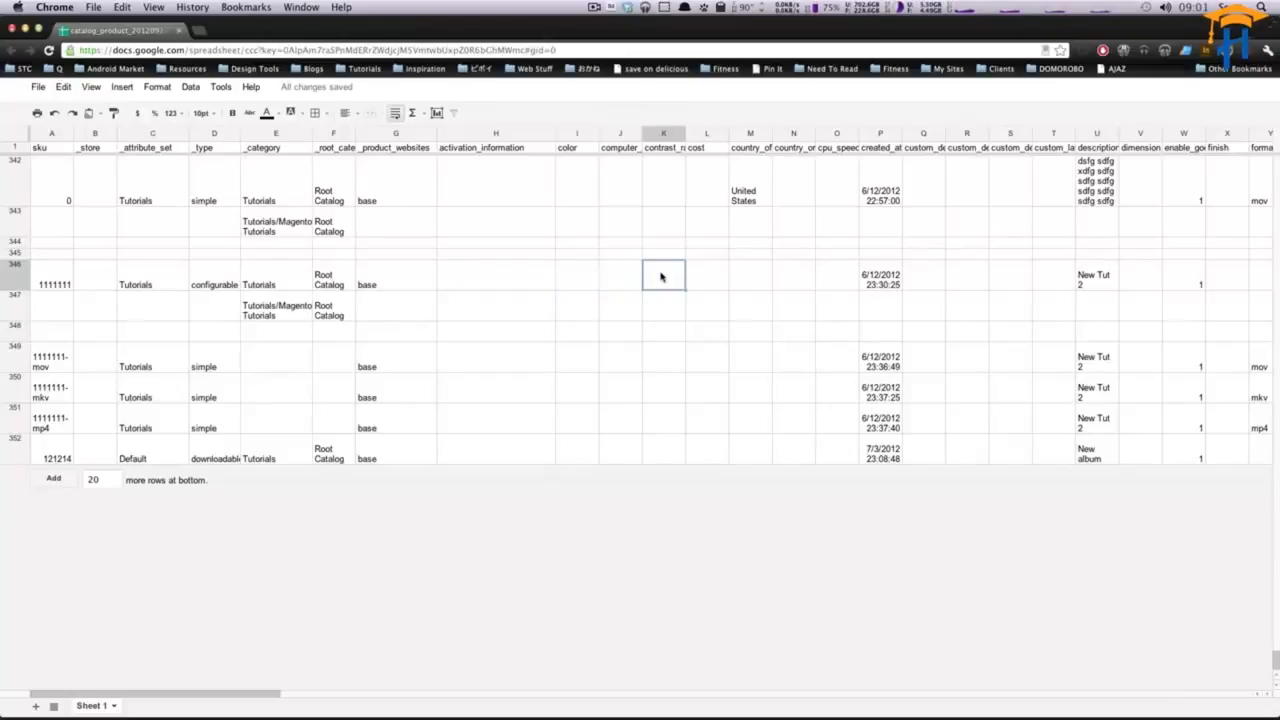
pyautogui.click(707, 277)
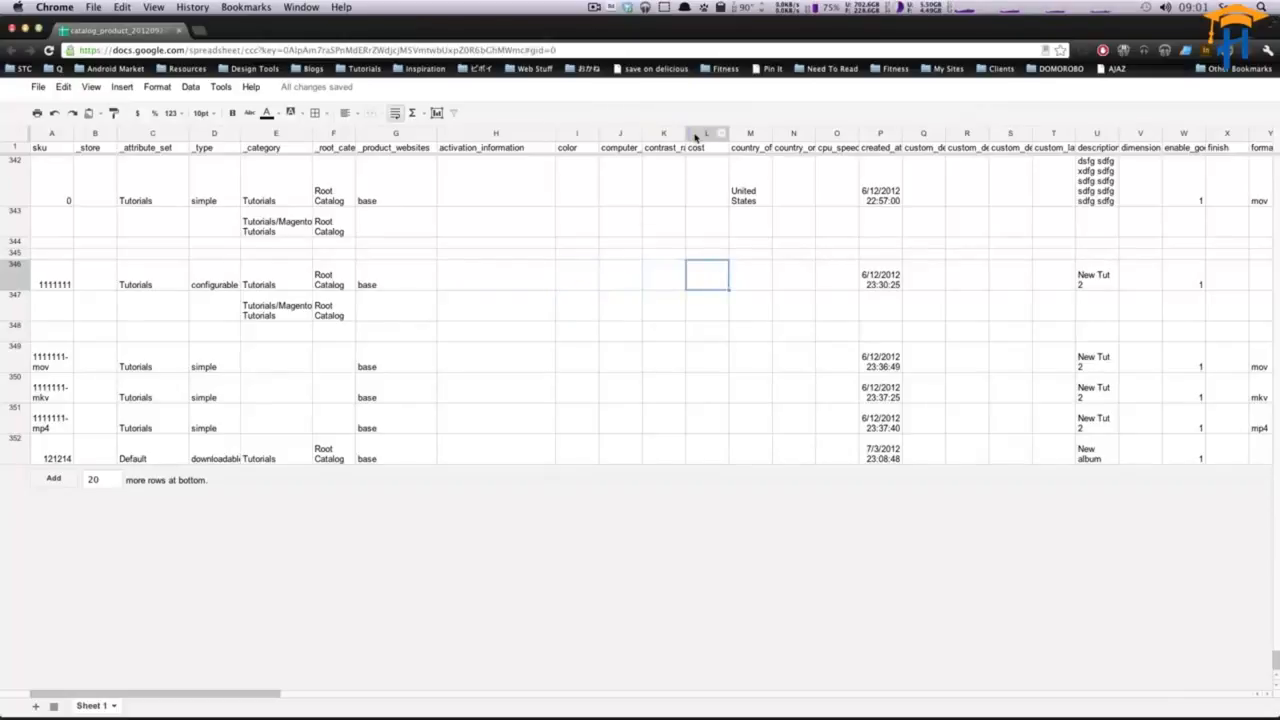
pyautogui.moveTo(686, 137); pyautogui.dragTo(707, 137)
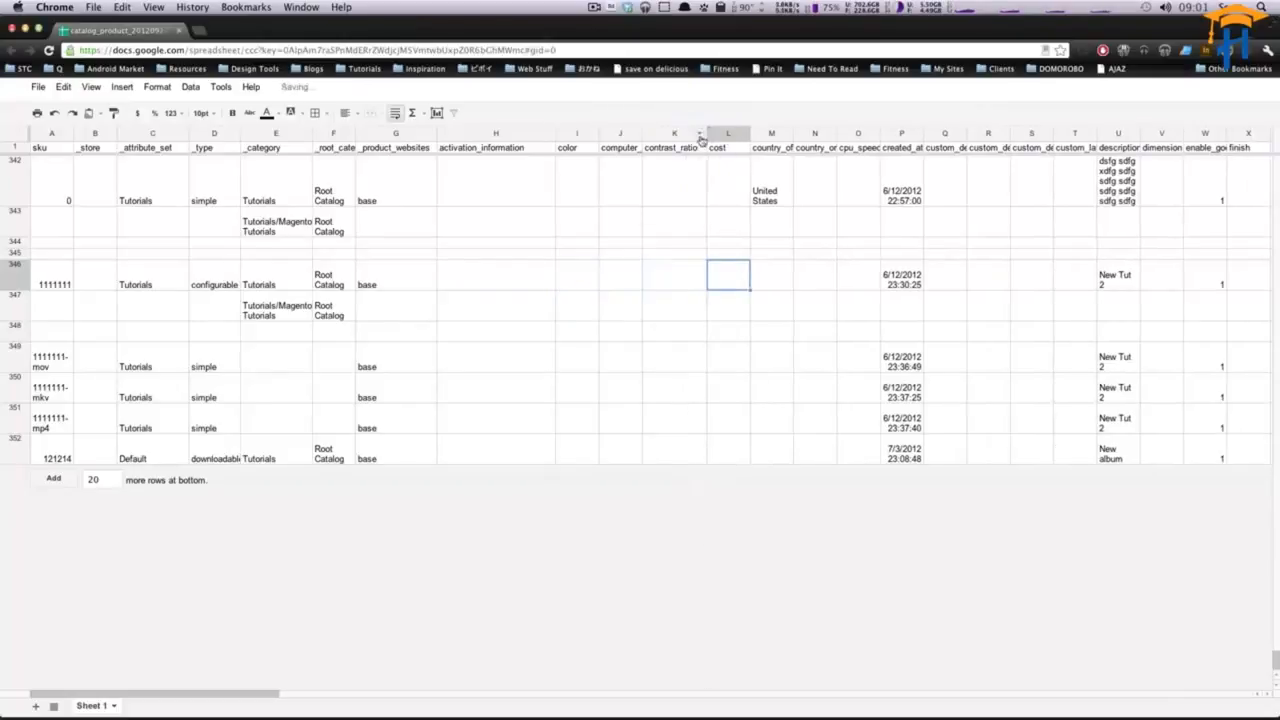
# - Add 20 more rows at the bottom of the sheet below the last product
pyautogui.click(748, 305)
pyautogui.click(895, 285)
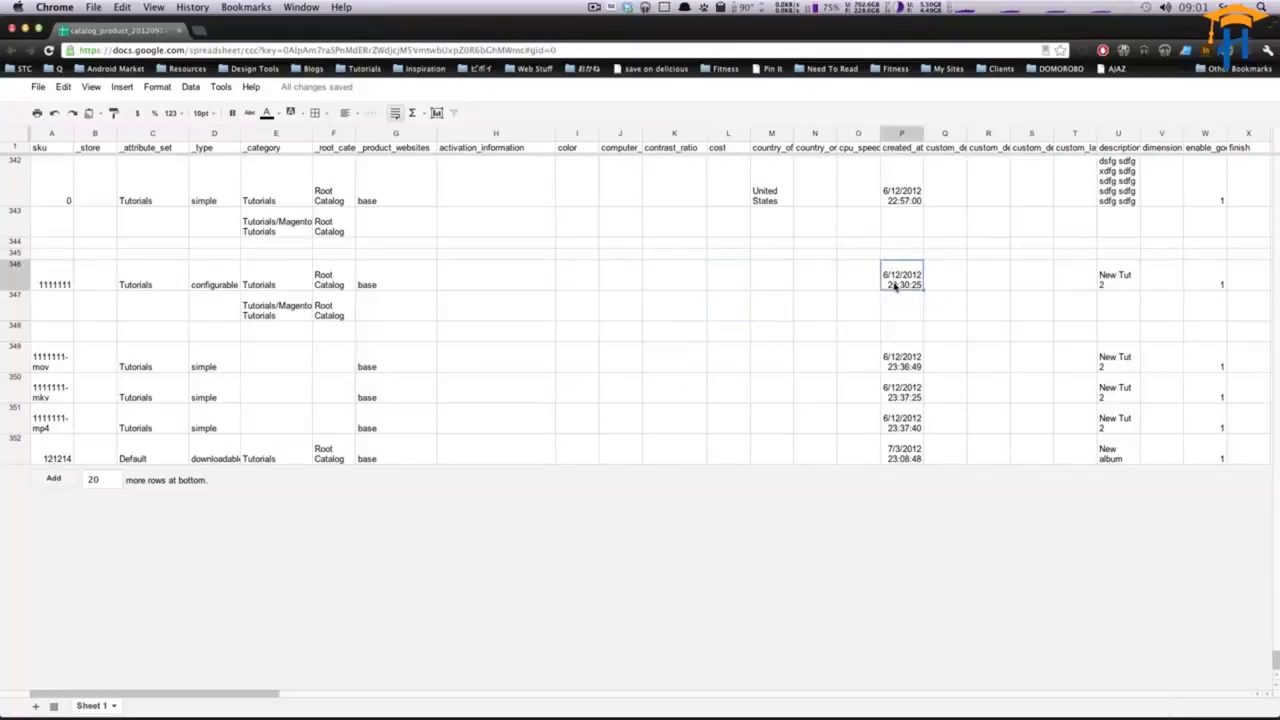
pyautogui.click(868, 302)
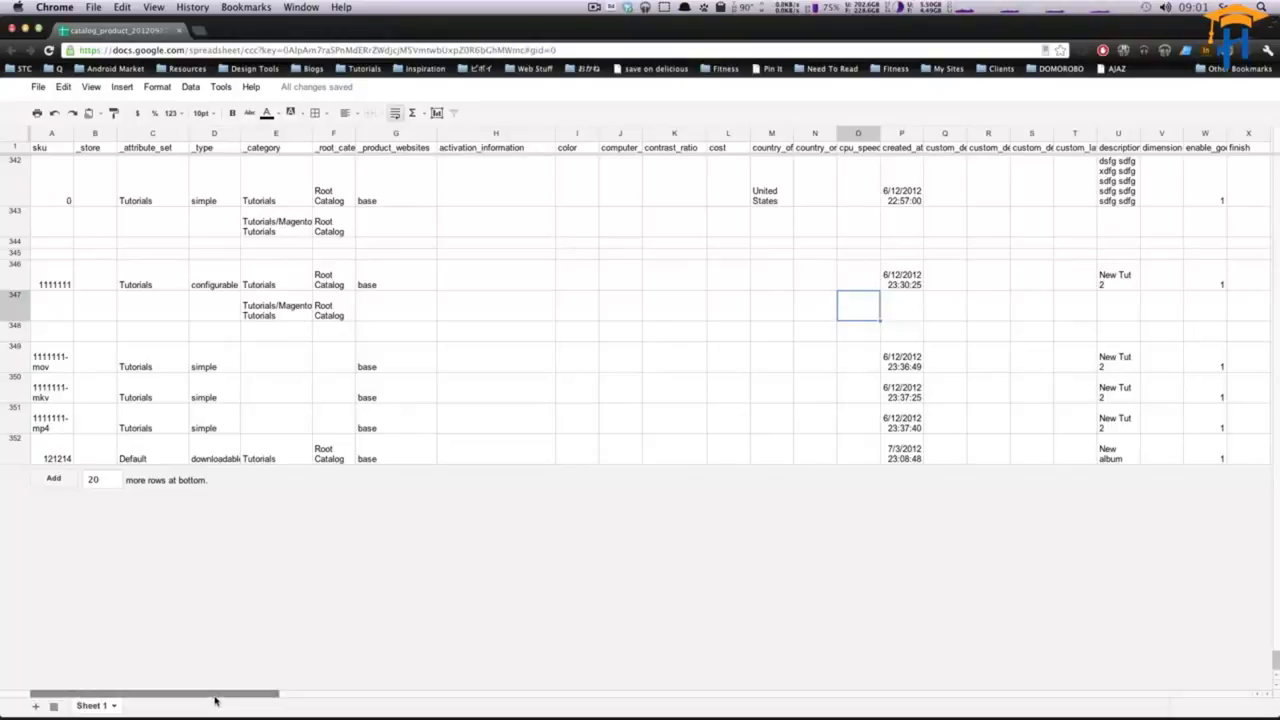
pyautogui.click(65, 457)
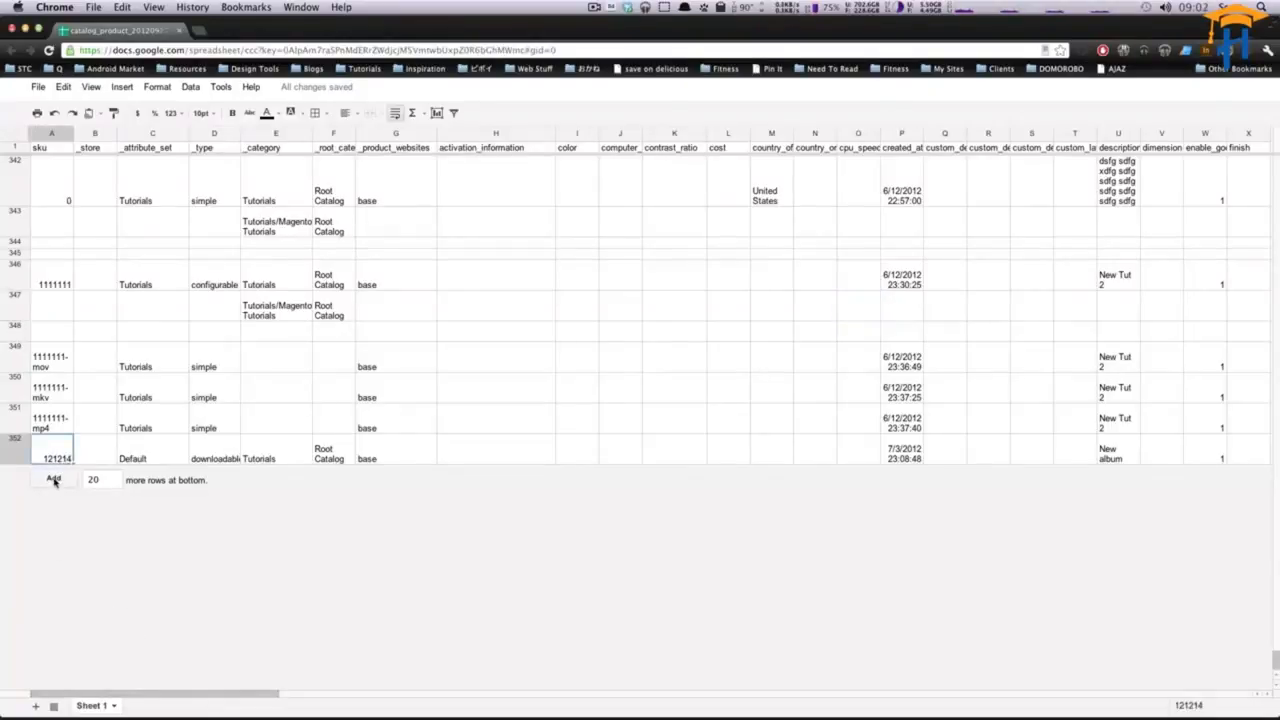
pyautogui.click(53, 480)
# - Select and delete the blank rows 354 to 372, keeping one empty row
pyautogui.click(57, 424)
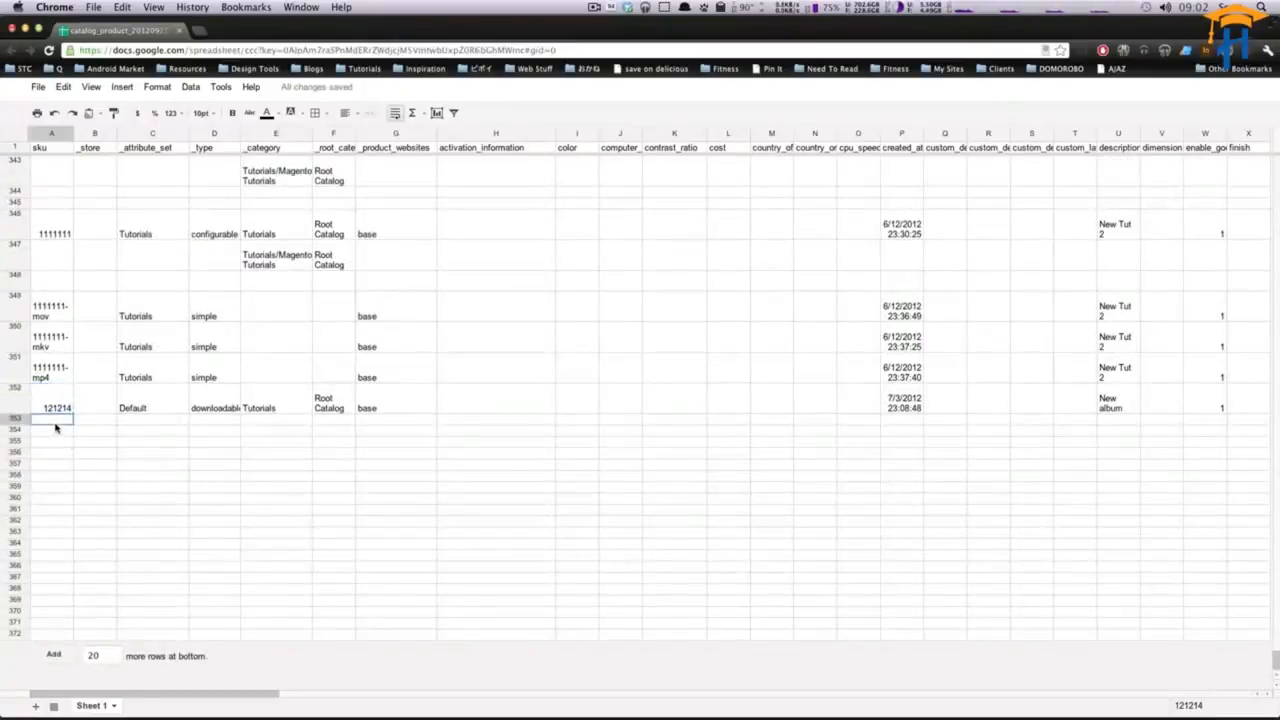
pyautogui.click(16, 432)
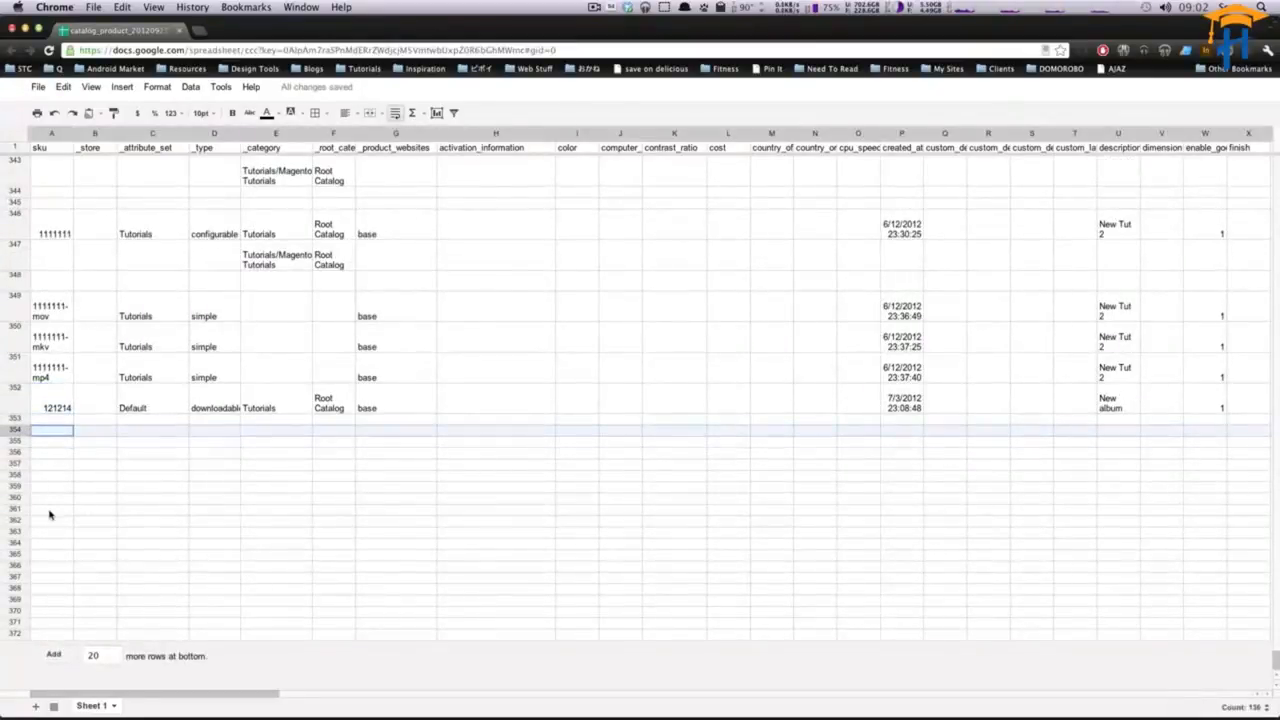
pyautogui.keyDown('shift'); pyautogui.click(18, 636); pyautogui.keyUp('shift')
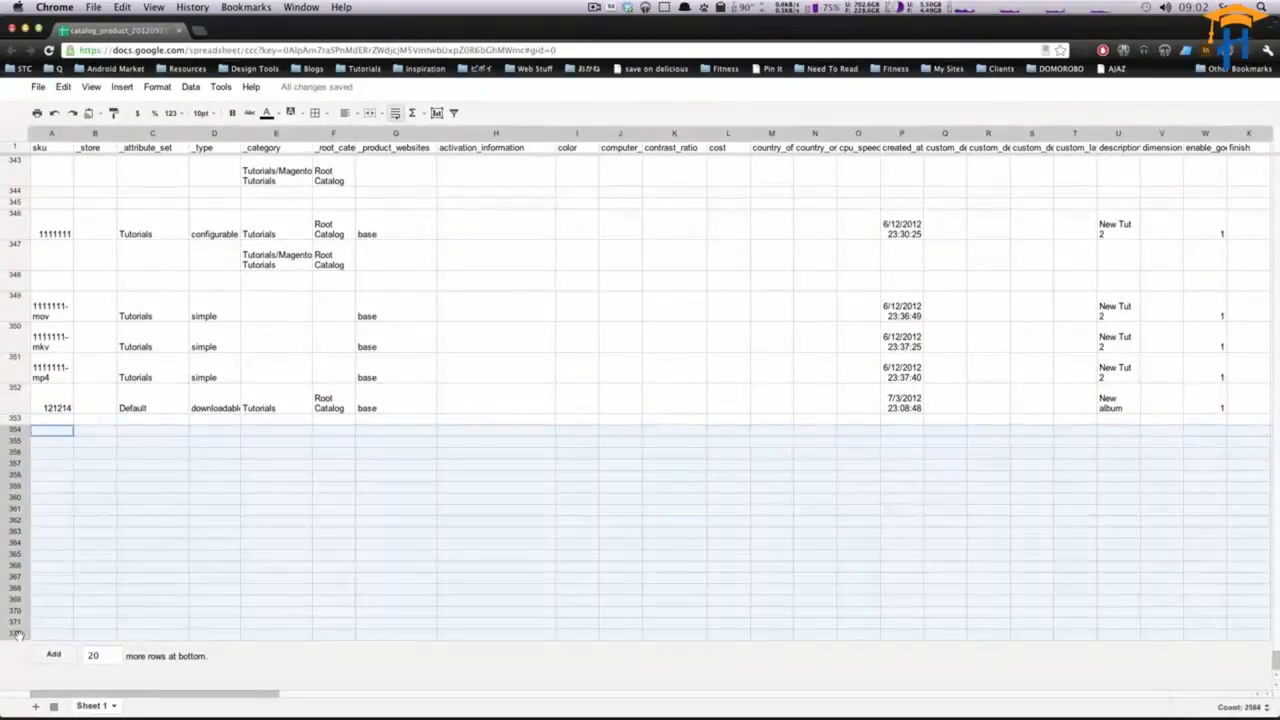
pyautogui.rightClick(18, 636)
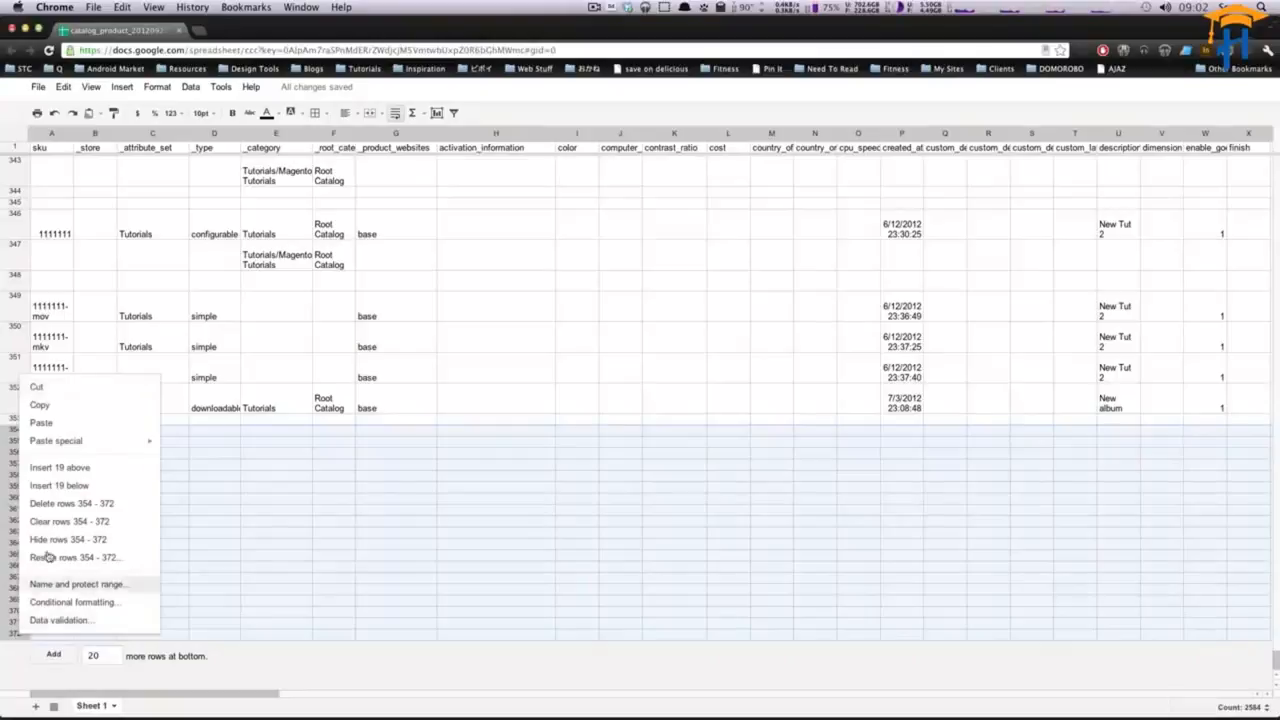
pyautogui.click(88, 504)
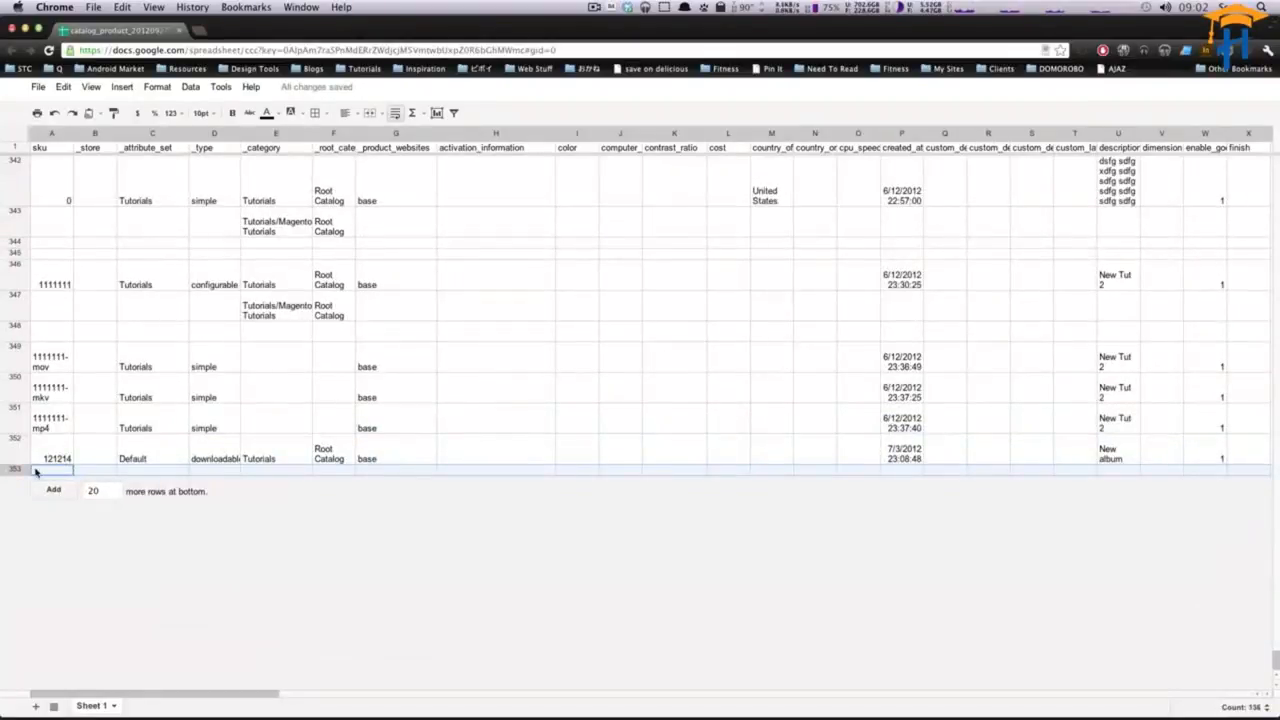
# - Start a new product row 353 with sku 6666 and attribute set Tutorials
pyautogui.click(38, 470)
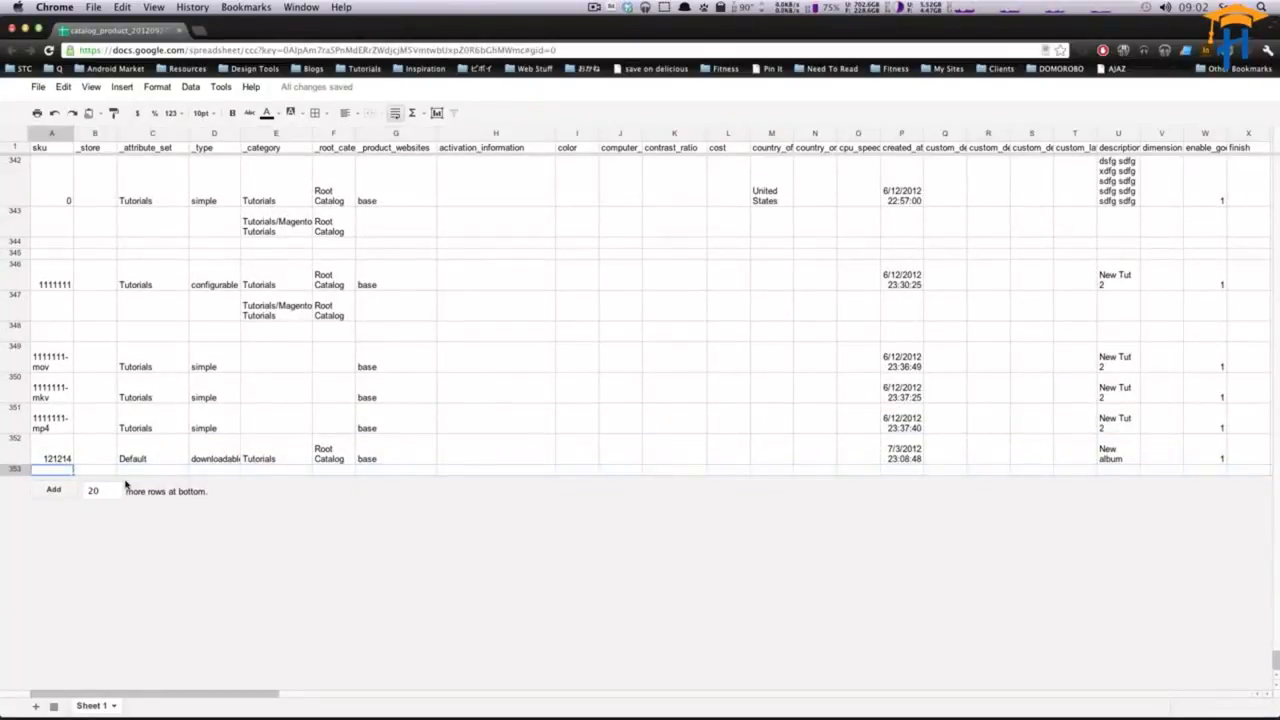
pyautogui.write('6')
pyautogui.press('Tab')
pyautogui.press('Tab')
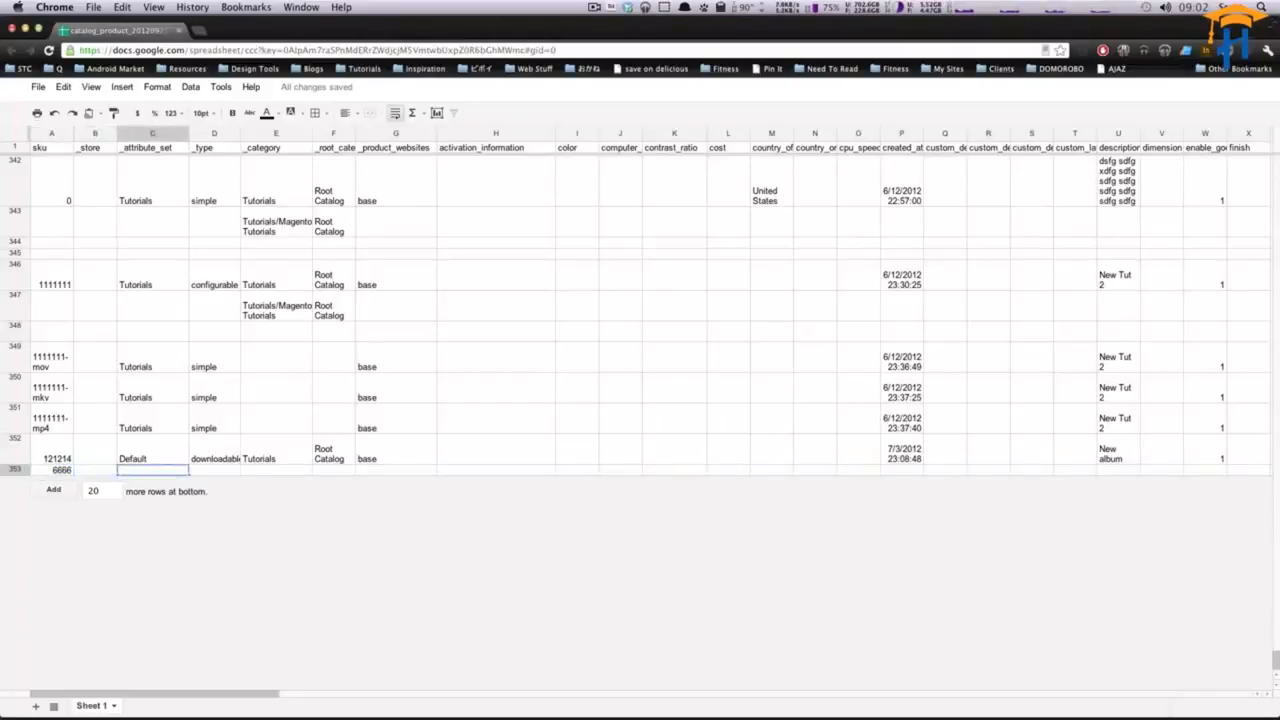
pyautogui.write('T')
pyautogui.press('BackSpace')
pyautogui.write('Tutorials')
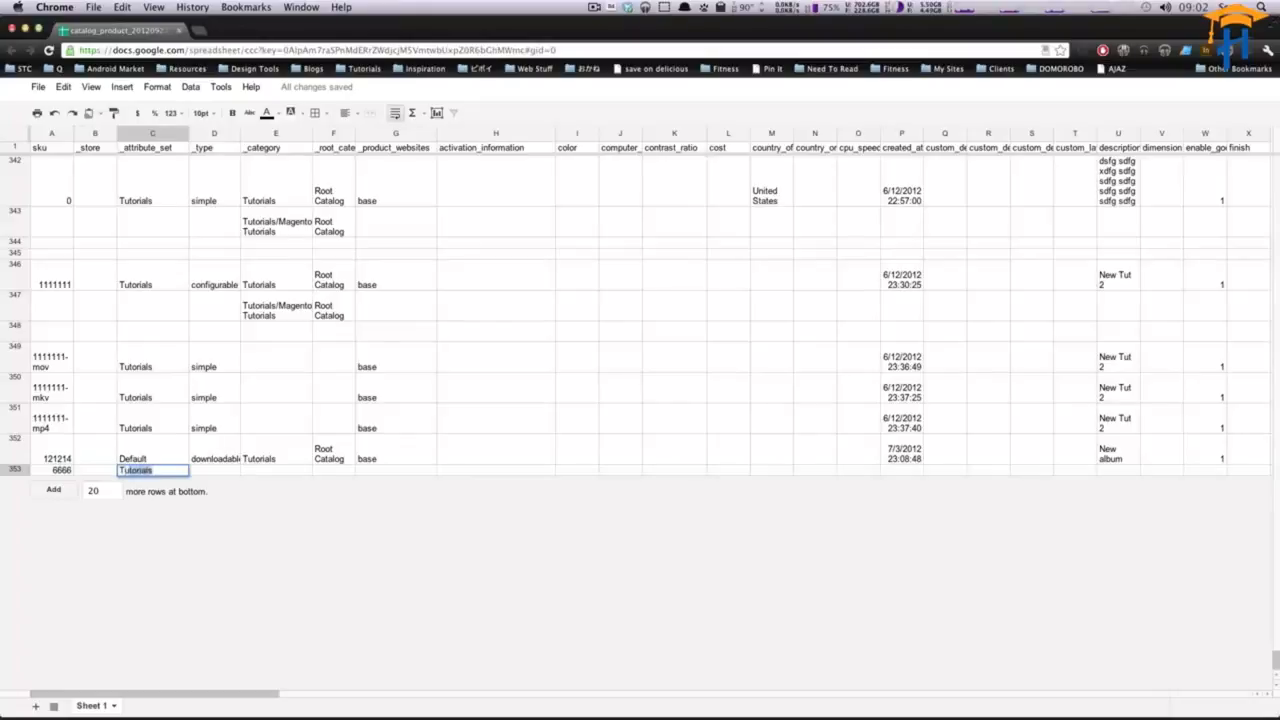
pyautogui.press('Tab')
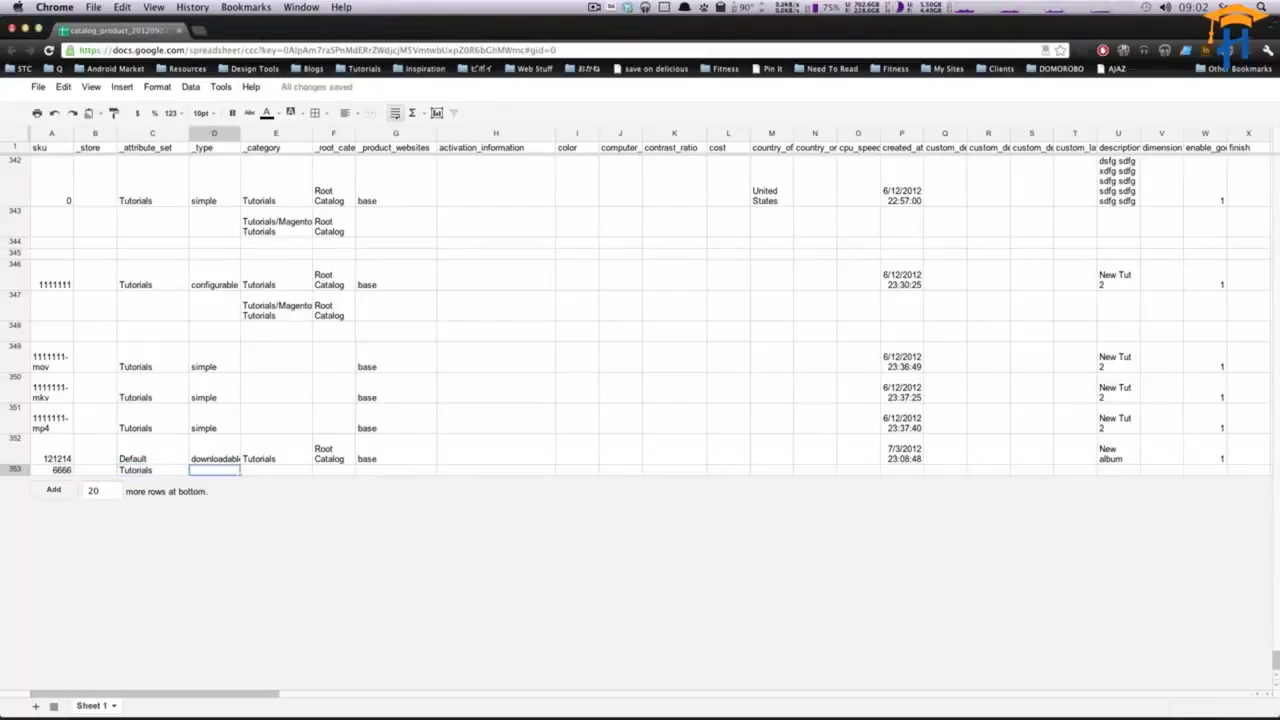
# - Fill the new row's type as simple, category Tutorials, root category Root Catalog and website base
pyautogui.write('simple')
pyautogui.press('Tab')
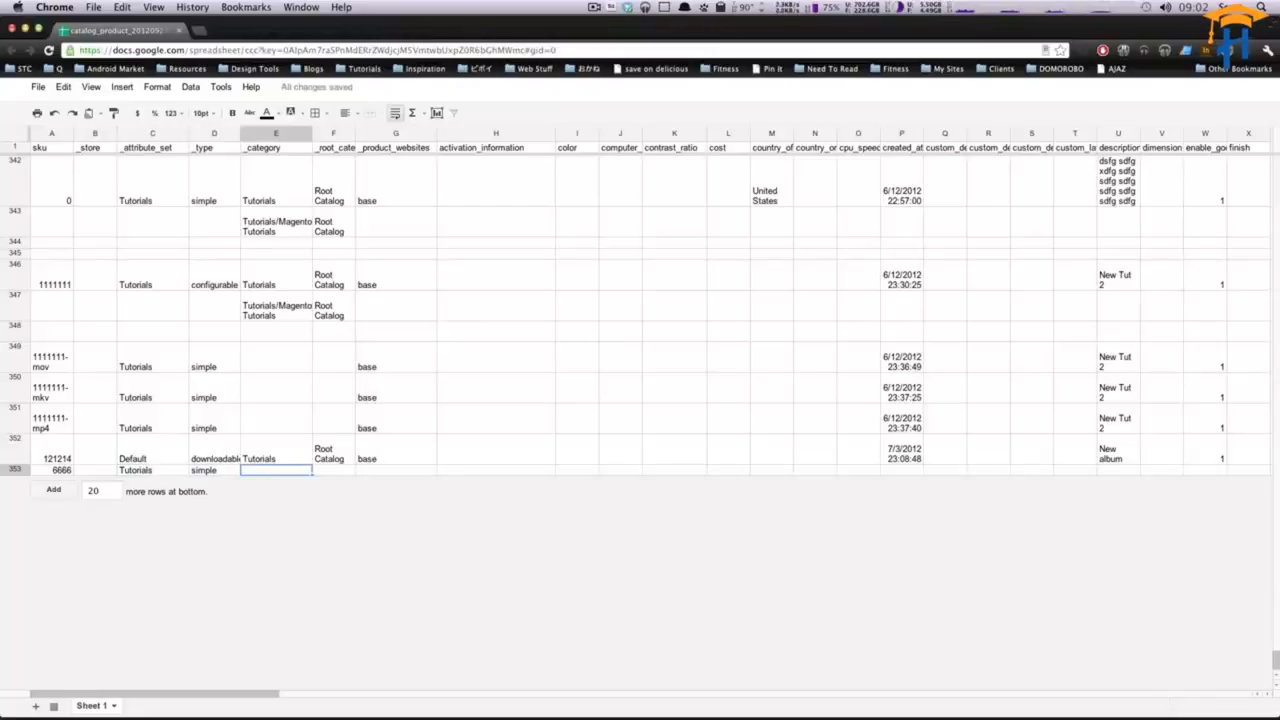
pyautogui.write('Tut')
pyautogui.press('Tab')
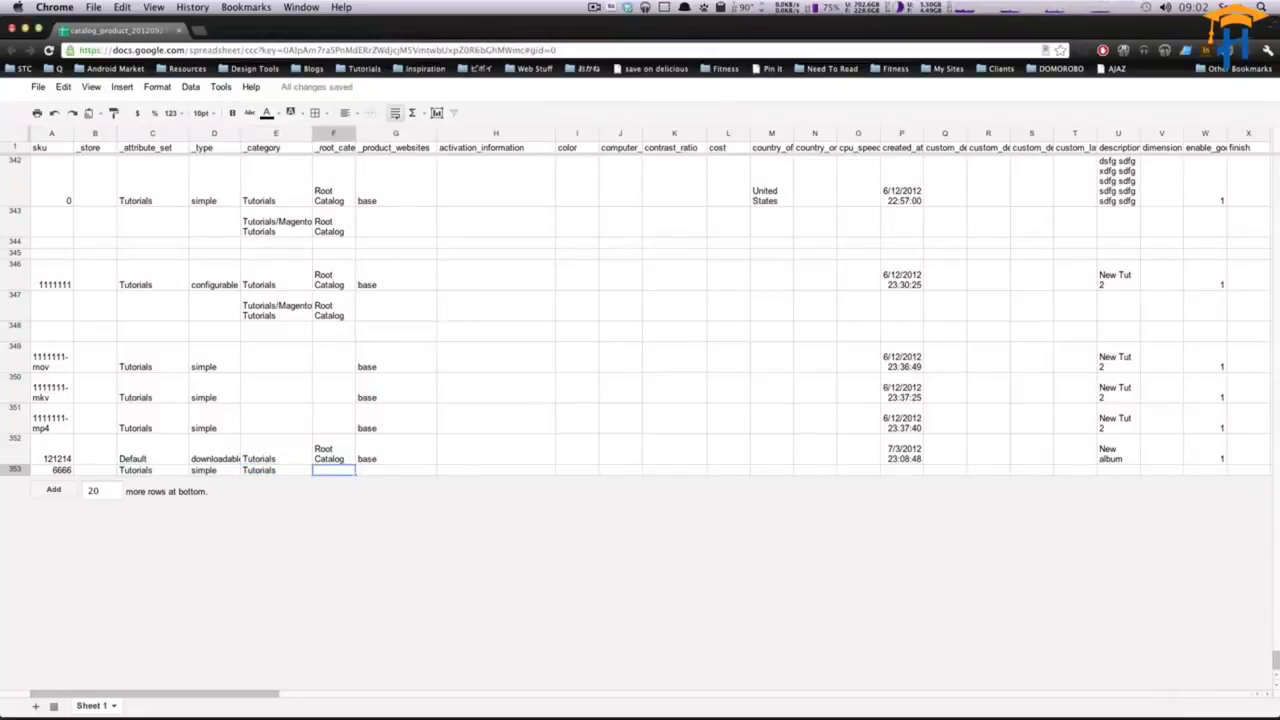
pyautogui.write('Root Catalog')
pyautogui.press('Tab')
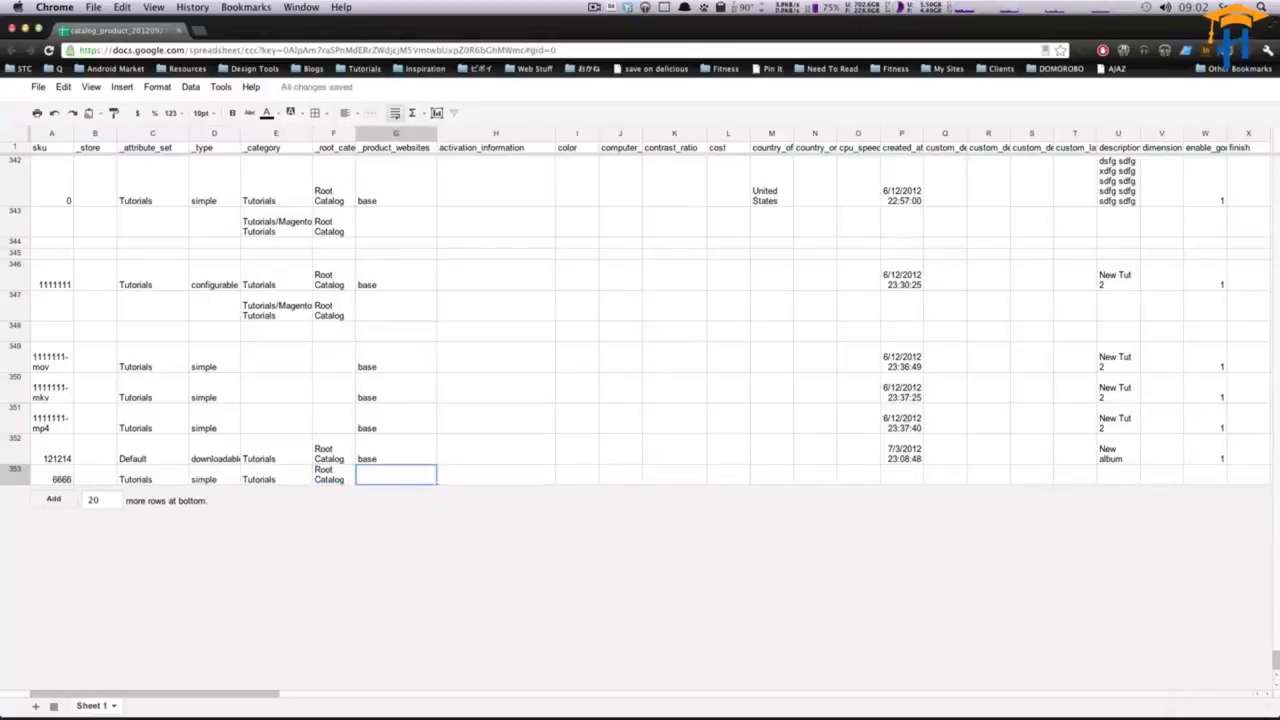
pyautogui.write('base')
pyautogui.press('Tab')
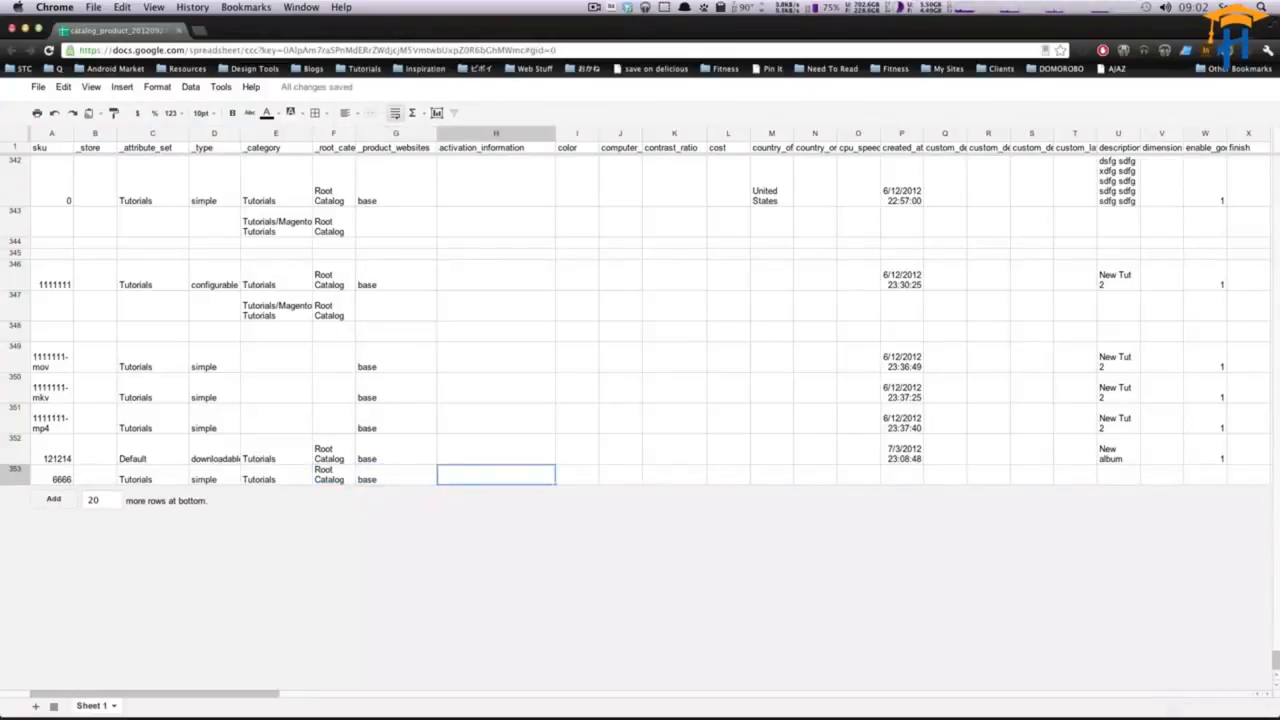
# - Enter the description This was imported for the new product row
pyautogui.press('Tab')
pyautogui.press('Tab')
pyautogui.press('Tab')
pyautogui.press('Tab')
pyautogui.press('Tab')
pyautogui.press('Tab')
pyautogui.press('Tab')
pyautogui.press('Tab')
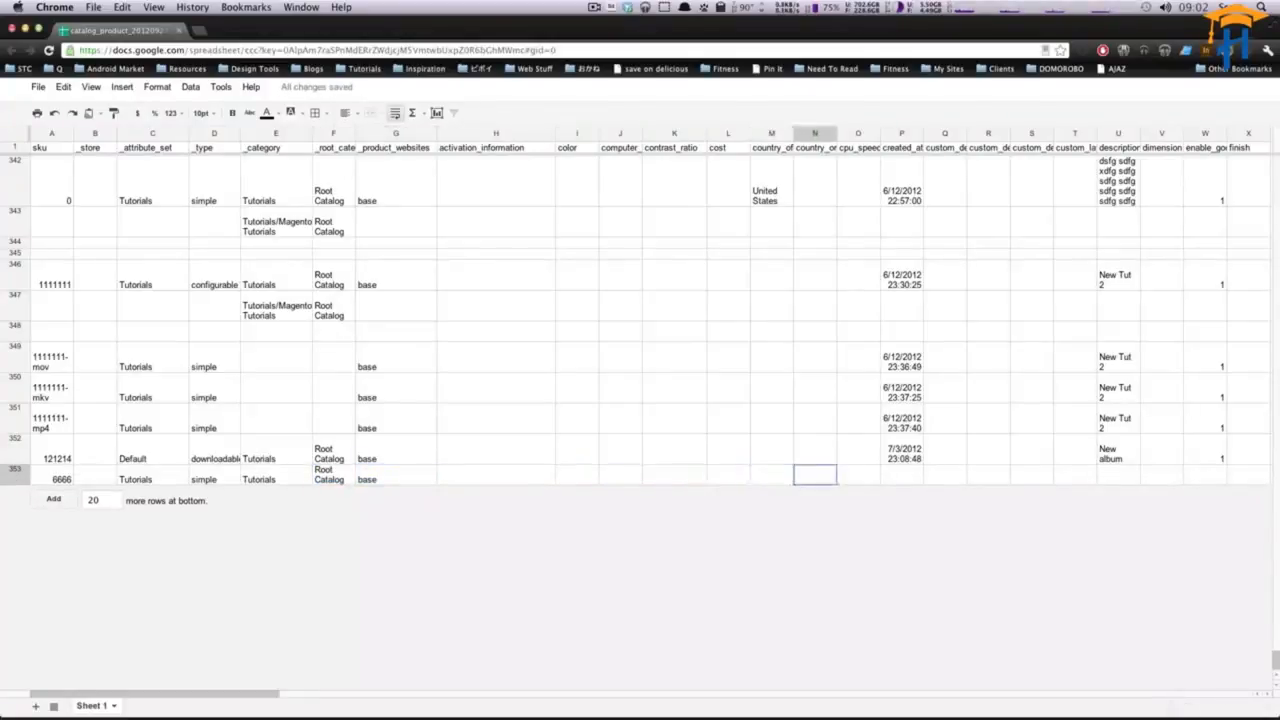
pyautogui.press('Tab')
pyautogui.press('Tab')
pyautogui.press('Tab')
pyautogui.press('Tab')
pyautogui.press('Tab')
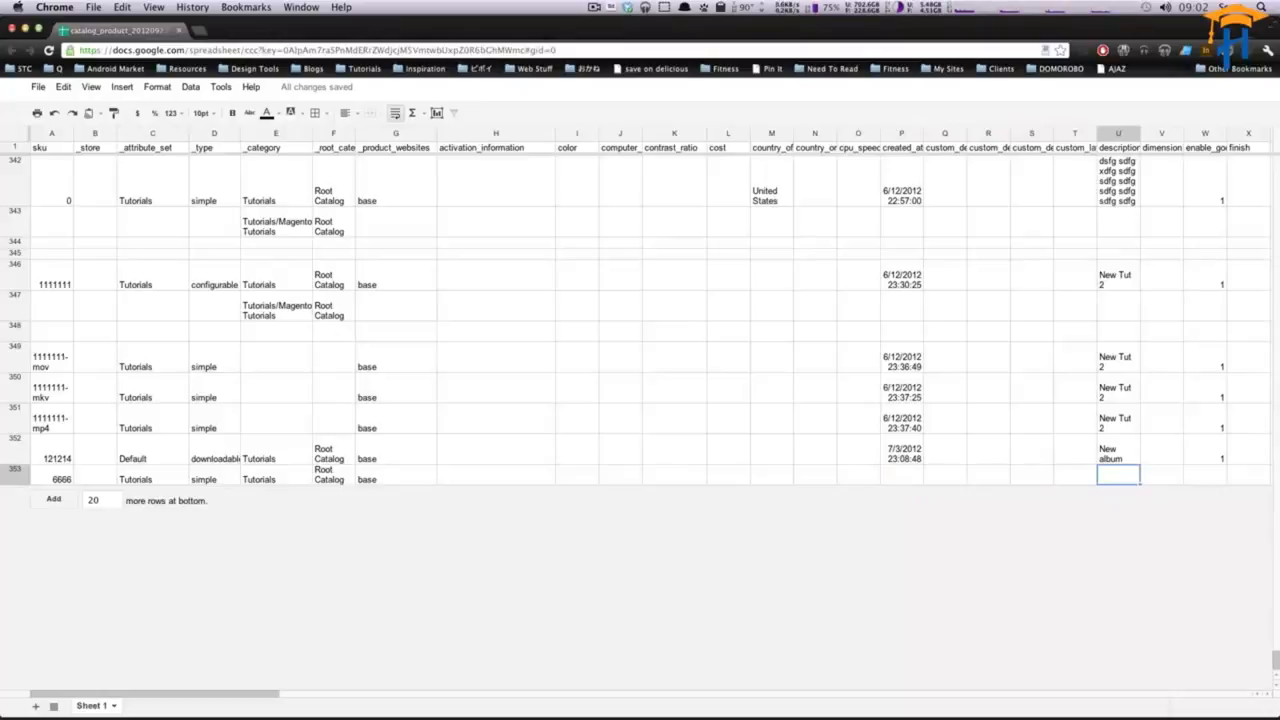
pyautogui.write('This was imported')
pyautogui.press('Tab')
# - Widen the enable_googlecheckout column and set enable_googlecheckout to 1 for the new row
pyautogui.press('Right')
pyautogui.press('Right')
pyautogui.press('Right')
pyautogui.press('Right')
pyautogui.press('Right')
pyautogui.press('Right')
pyautogui.press('Right')
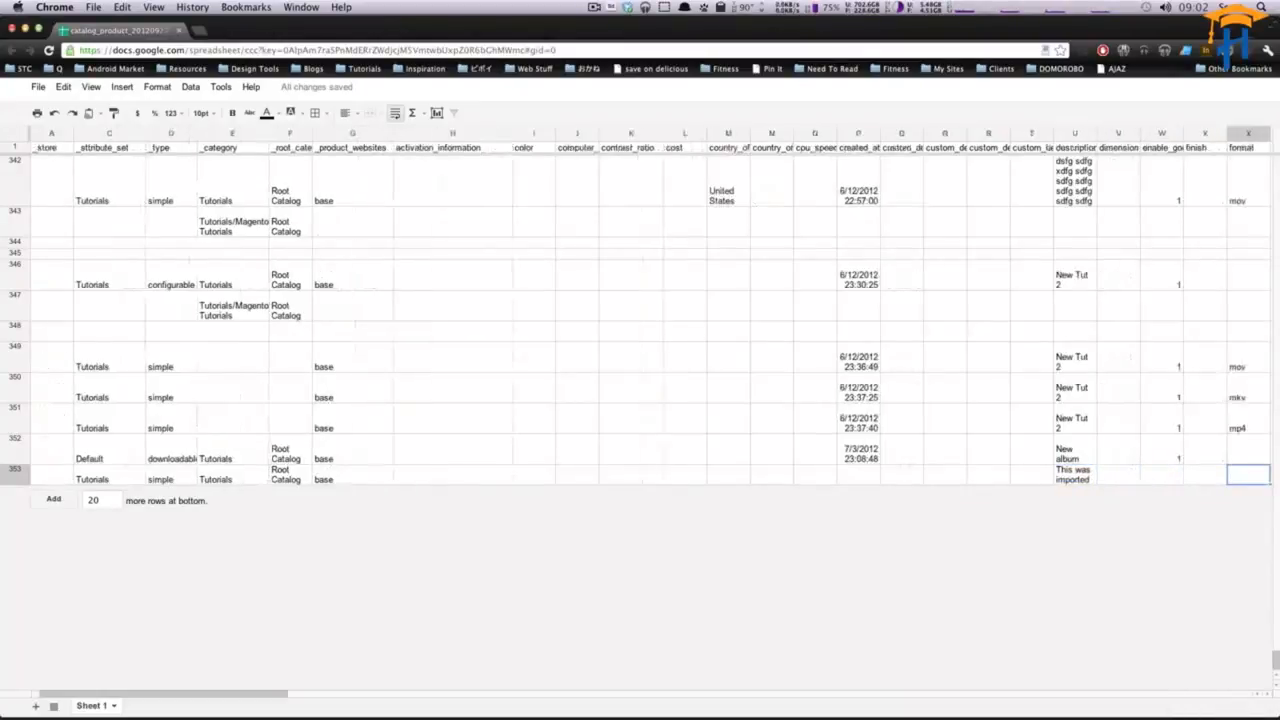
pyautogui.press('Right')
pyautogui.press('Right')
pyautogui.press('Right')
pyautogui.press('Right')
pyautogui.press('Left')
pyautogui.press('Left')
pyautogui.press('Left')
pyautogui.press('Left')
pyautogui.press('Left')
pyautogui.press('Left')
pyautogui.press('Left')
pyautogui.press('Left')
pyautogui.press('Left')
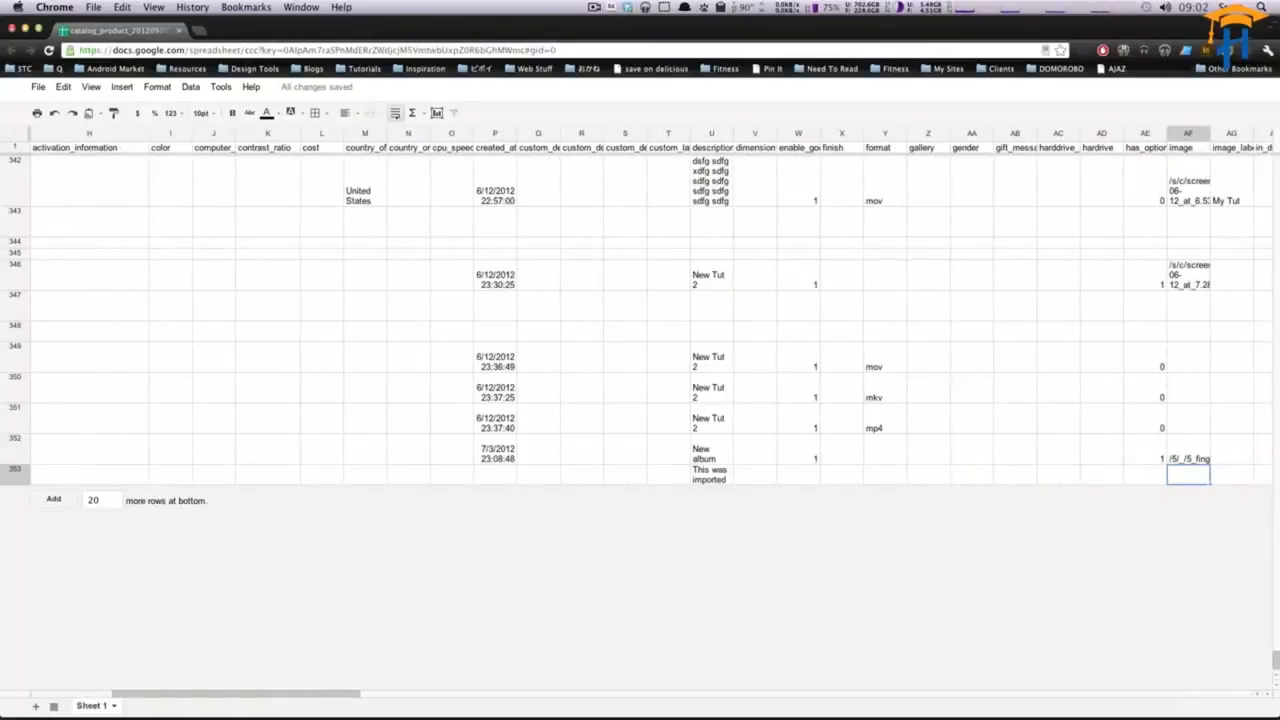
pyautogui.press('Left')
pyautogui.press('Left')
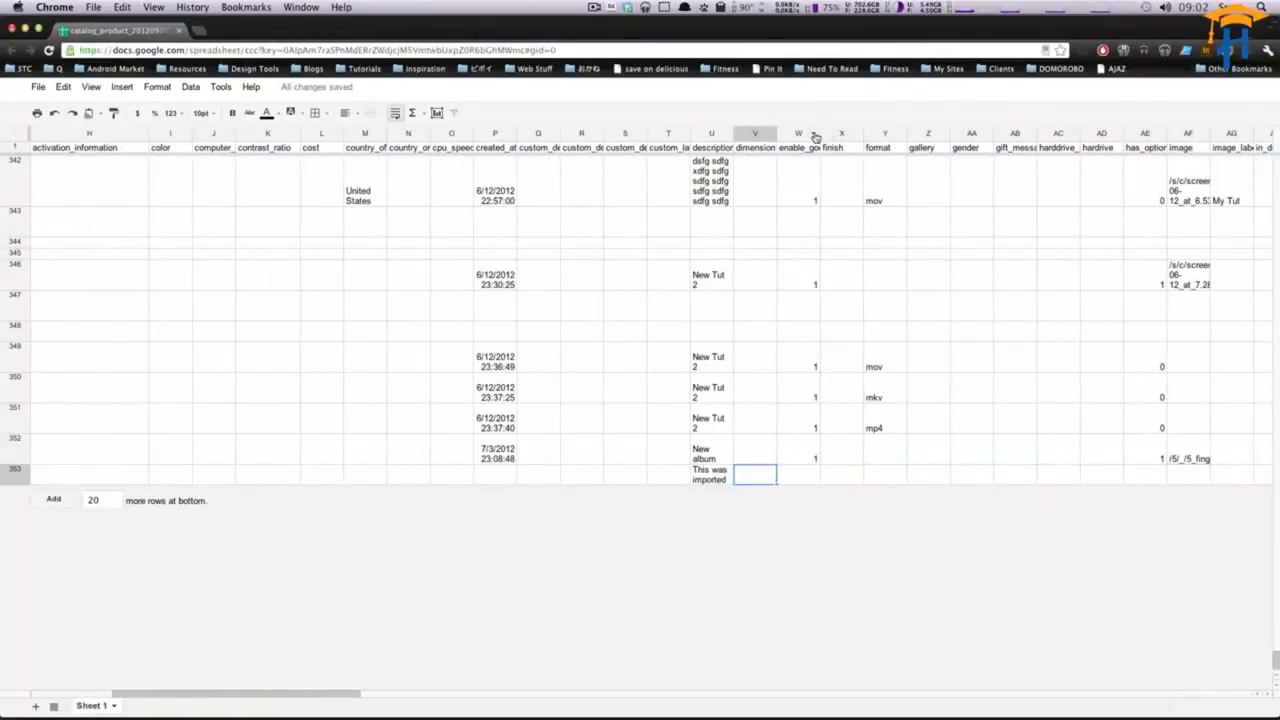
pyautogui.moveTo(819, 133); pyautogui.dragTo(884, 133)
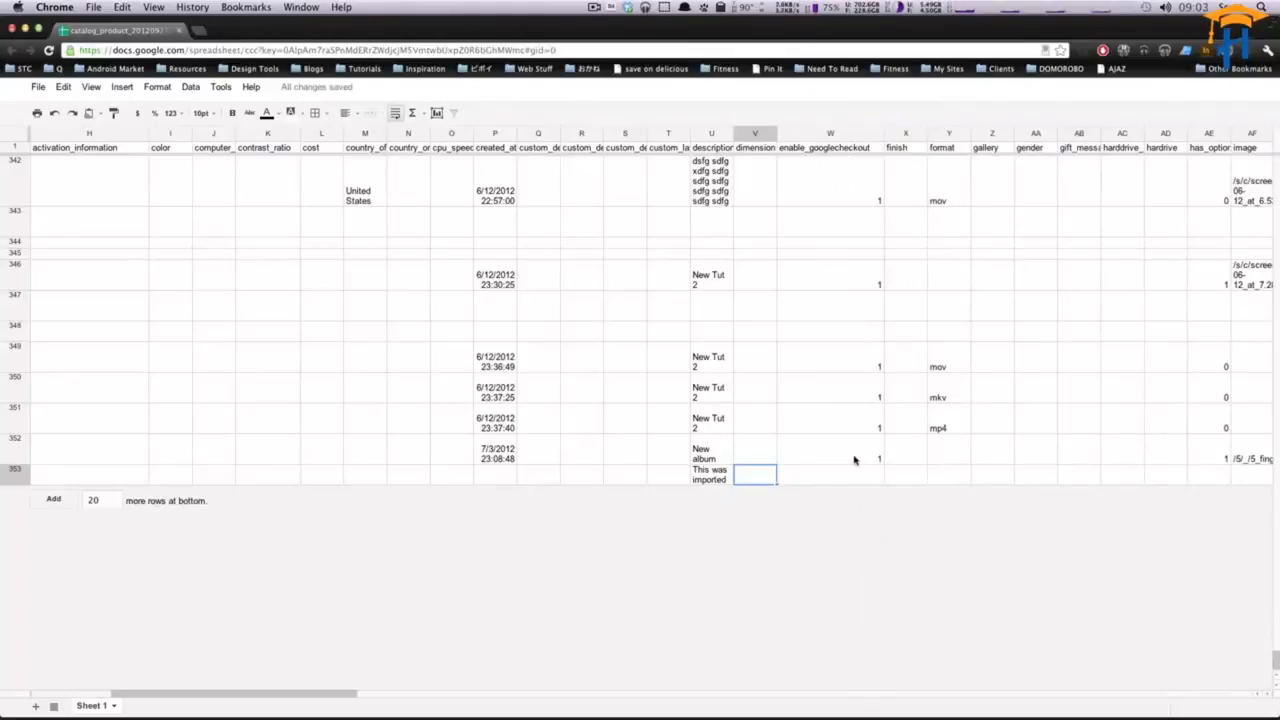
pyautogui.click(851, 478)
pyautogui.write('1')
pyautogui.press('Tab')
pyautogui.press('Tab')
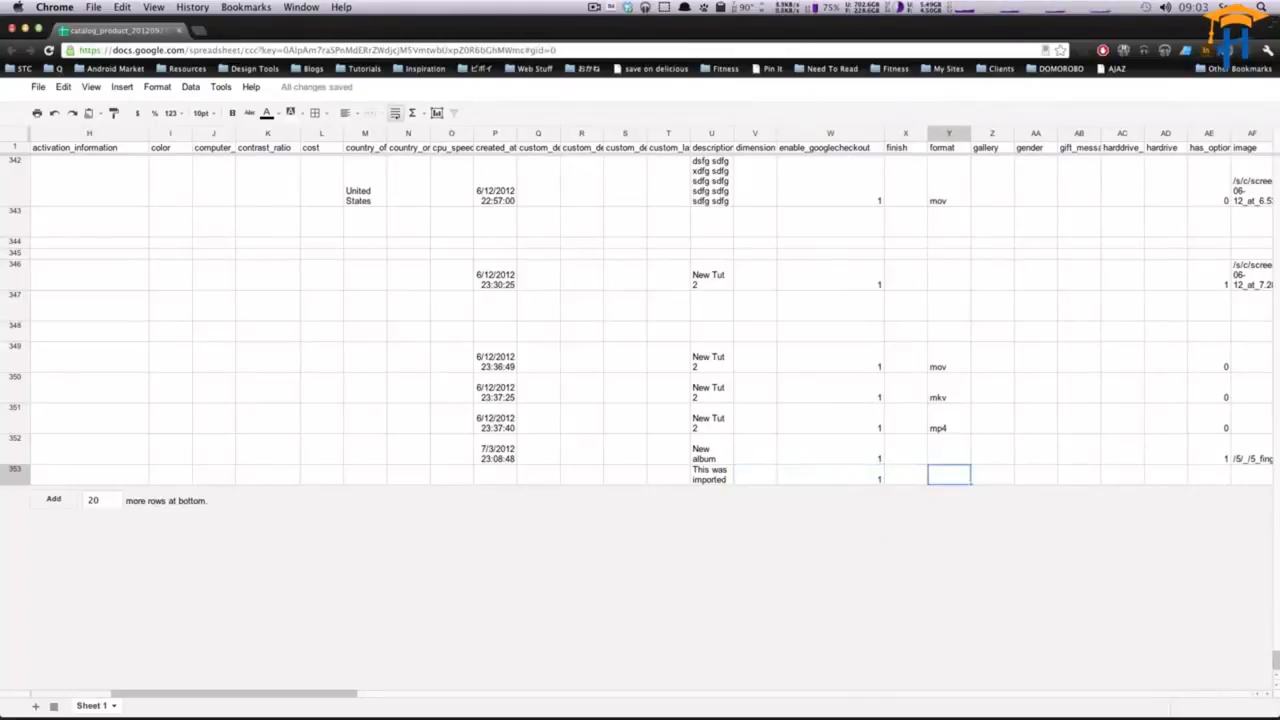
# - Set the new row's format to mp4, comparing it with the formats of the rows above
pyautogui.write('mp4')
pyautogui.click(970, 428)
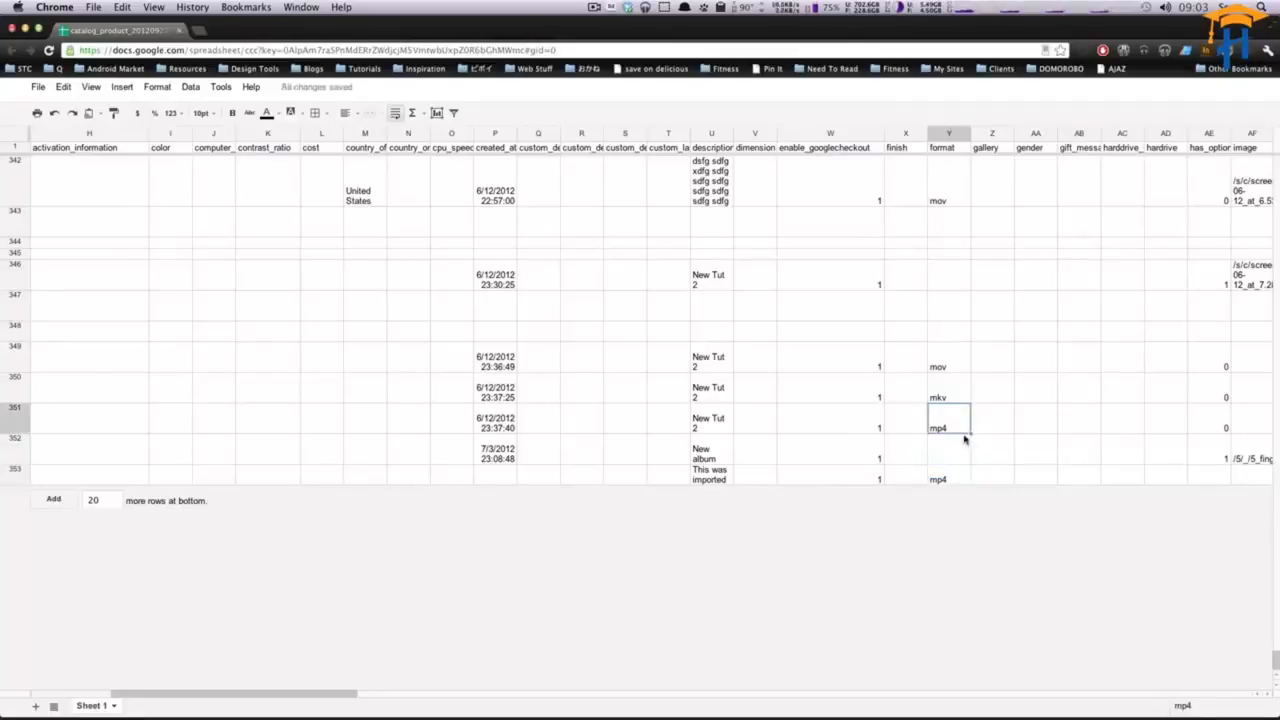
pyautogui.click(950, 397)
pyautogui.click(958, 368)
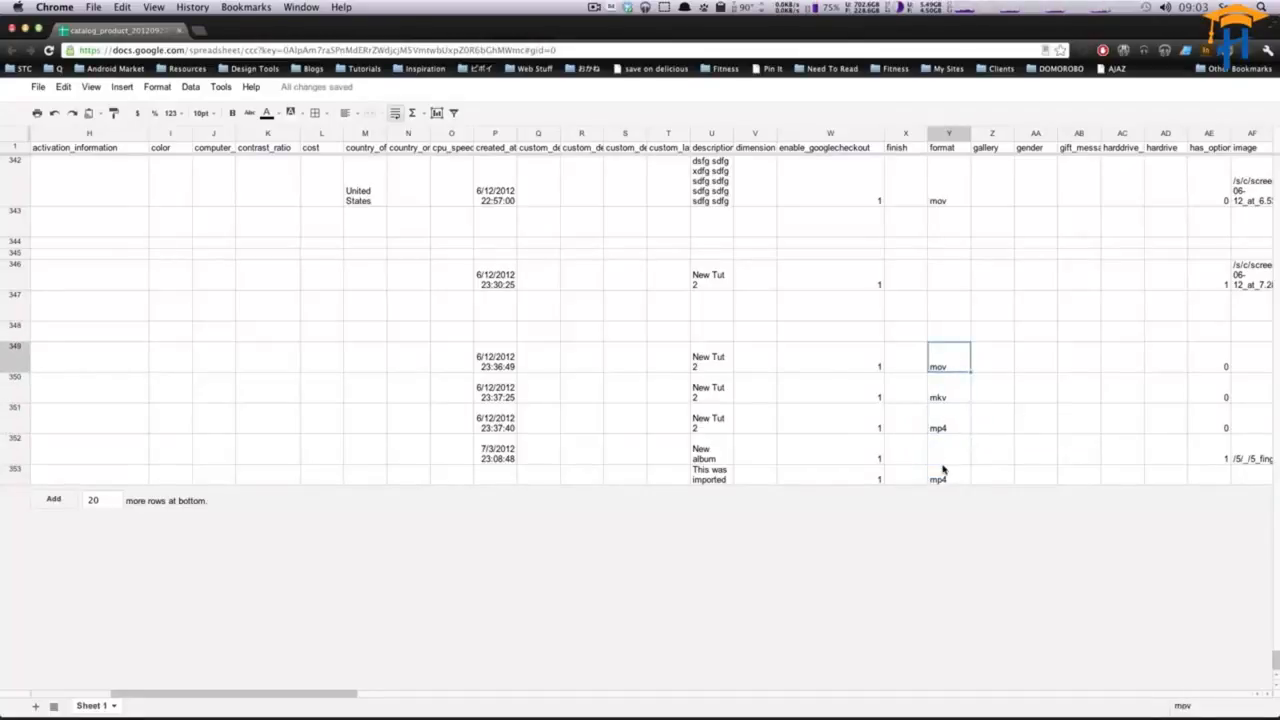
pyautogui.click(941, 479)
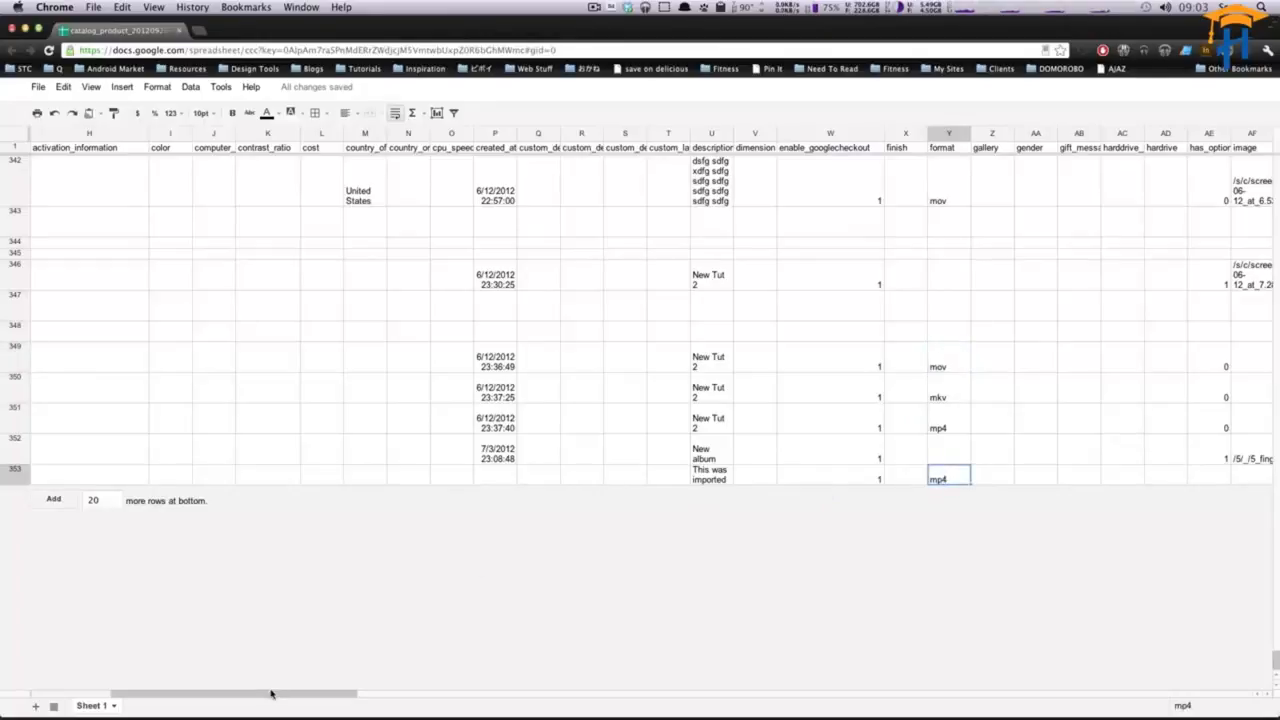
# - Set has_options to 0 for the new product row
pyautogui.moveTo(270, 693); pyautogui.dragTo(289, 704)
pyautogui.click(1195, 476)
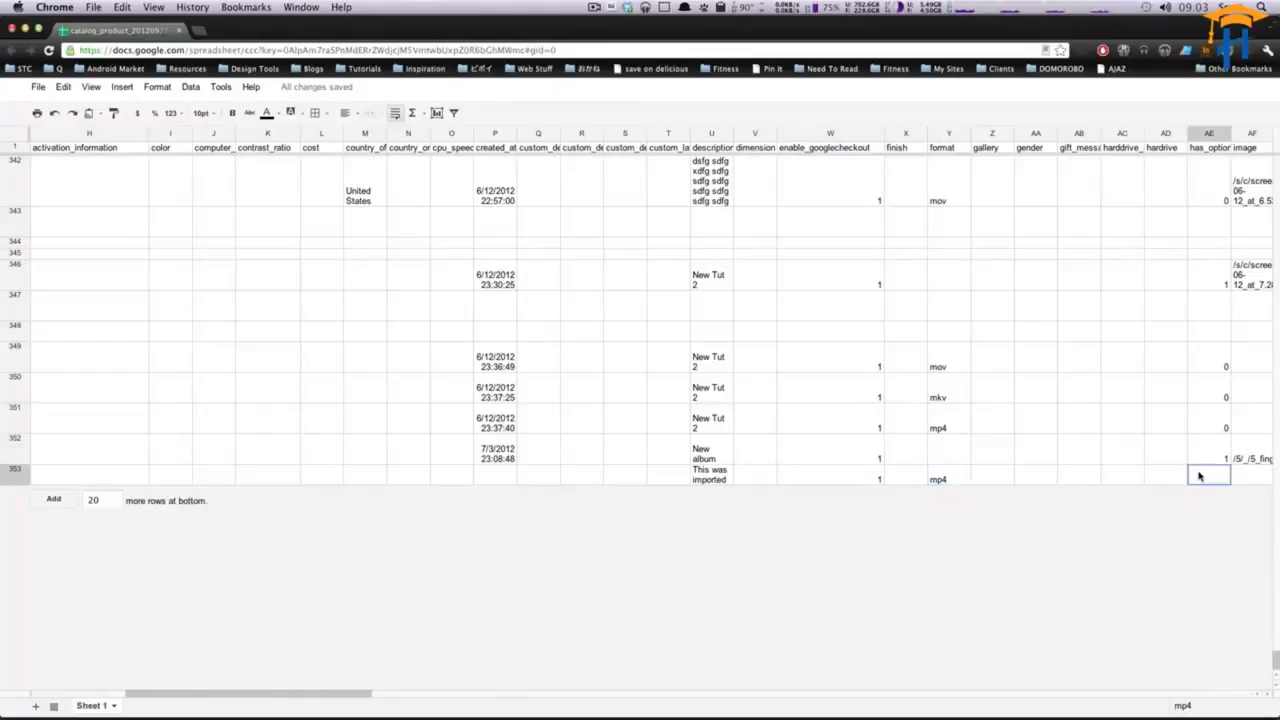
pyautogui.hscroll(3, 640, 320)
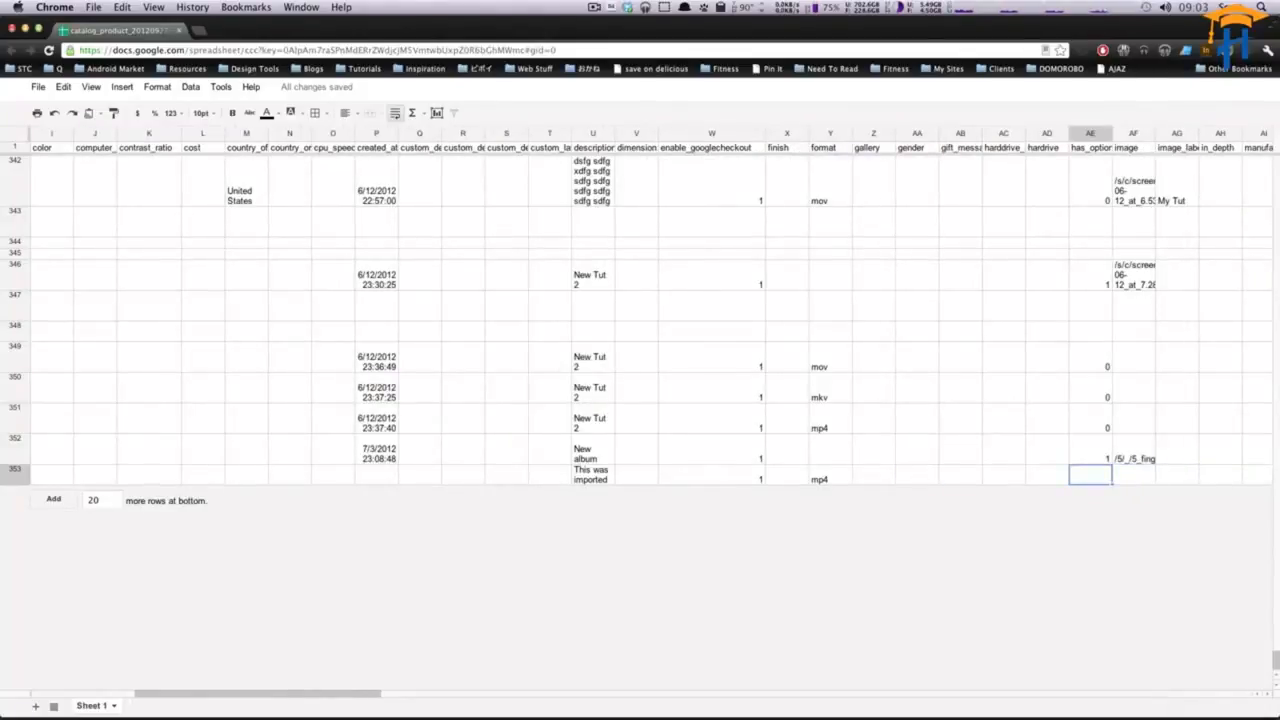
pyautogui.write('0')
pyautogui.press('Tab')
pyautogui.press('Tab')
pyautogui.press('Tab')
pyautogui.press('Tab')
pyautogui.press('Tab')
pyautogui.press('Tab')
pyautogui.press('Tab')
pyautogui.press('Tab')
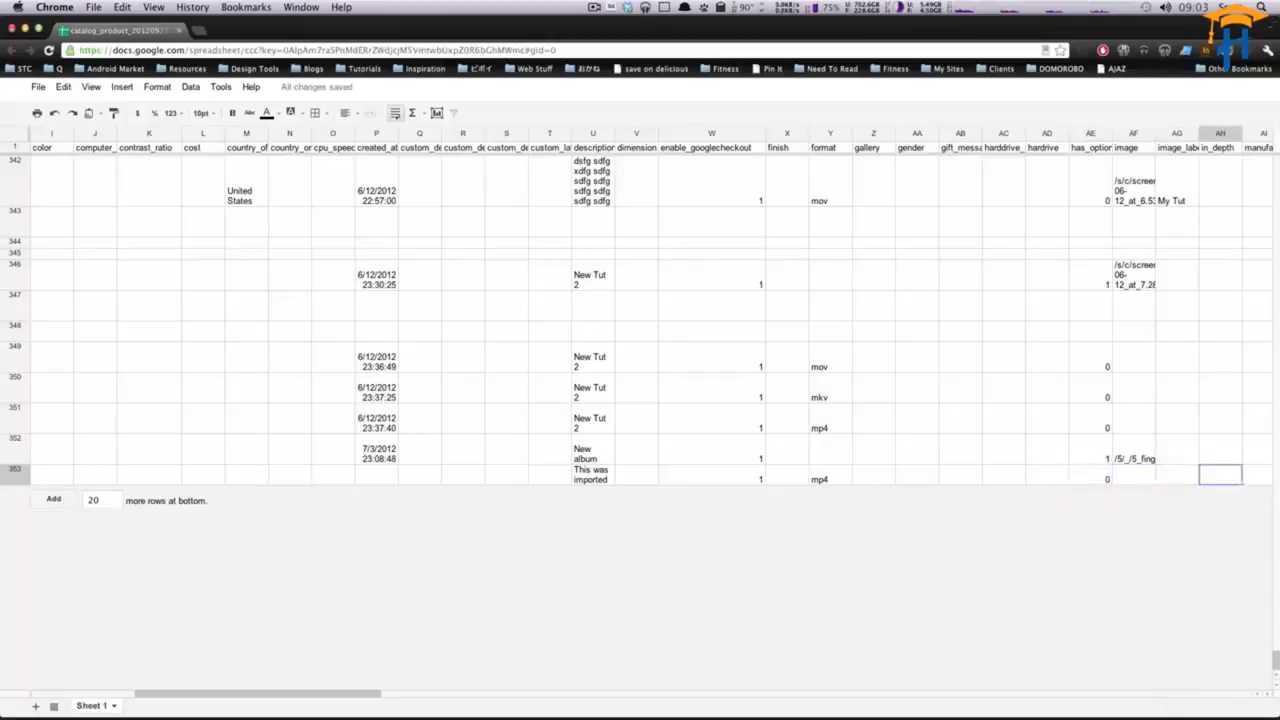
# - Enter Imported as the new row's meta_description
pyautogui.press('Tab')
pyautogui.press('Tab')
pyautogui.press('Tab')
pyautogui.press('Tab')
pyautogui.press('Tab')
pyautogui.press('Tab')
pyautogui.press('Tab')
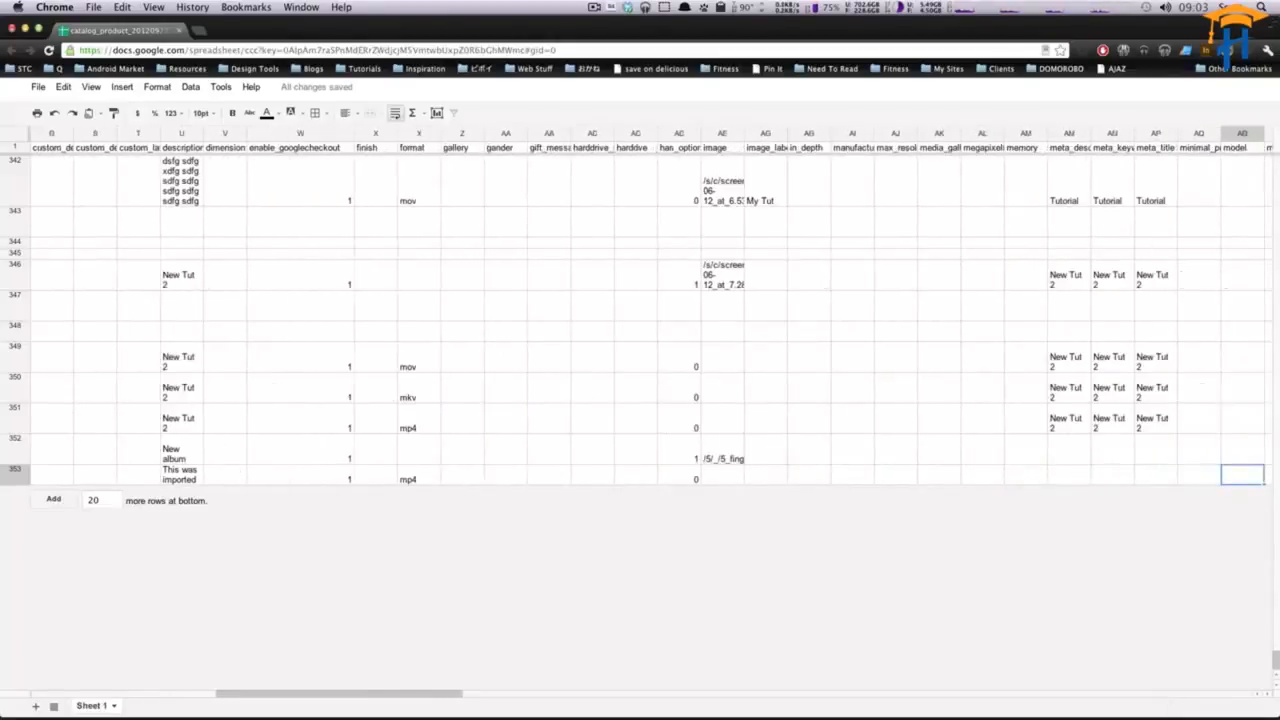
pyautogui.hotkey('shift', 'Tab')
pyautogui.hotkey('shift', 'Tab')
pyautogui.hotkey('shift', 'Tab')
pyautogui.hotkey('shift', 'Tab')
pyautogui.hotkey('shift', 'Tab')
pyautogui.hotkey('shift', 'Tab')
pyautogui.hotkey('shift', 'Tab')
pyautogui.hotkey('shift', 'Tab')
pyautogui.hotkey('shift', 'Tab')
pyautogui.hotkey('shift', 'Tab')
pyautogui.hotkey('shift', 'Tab')
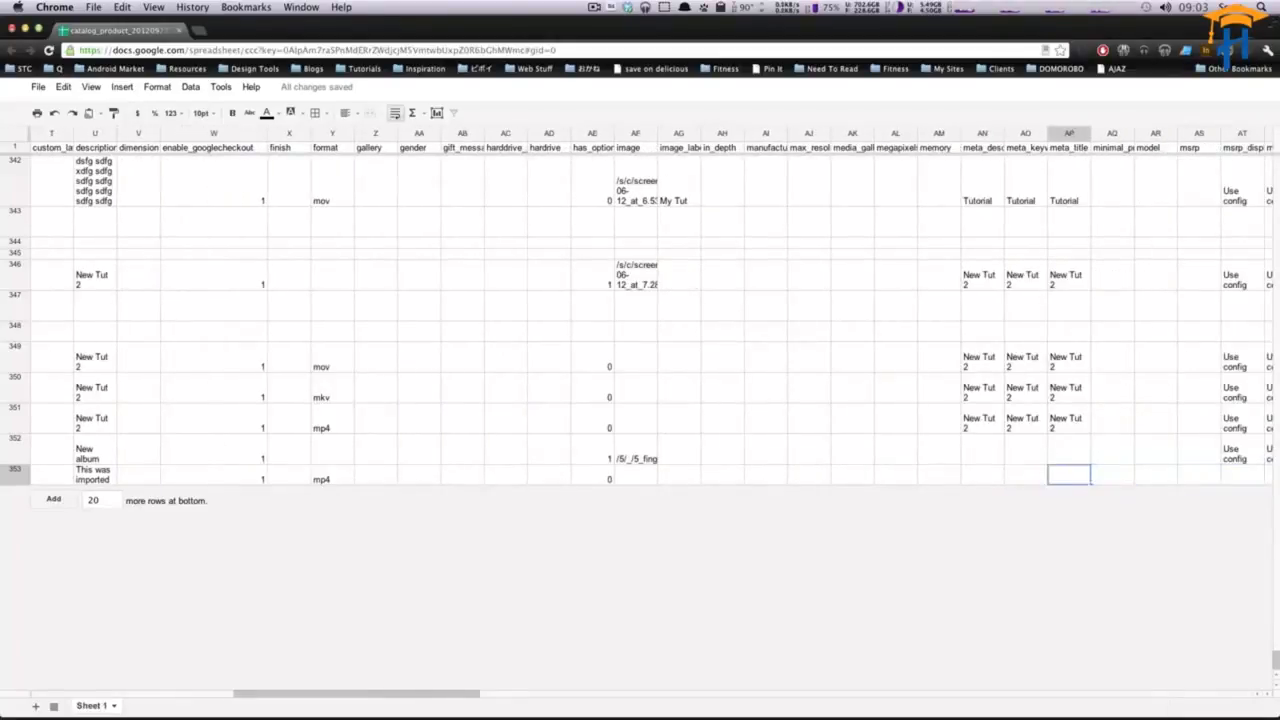
pyautogui.hotkey('shift', 'Tab')
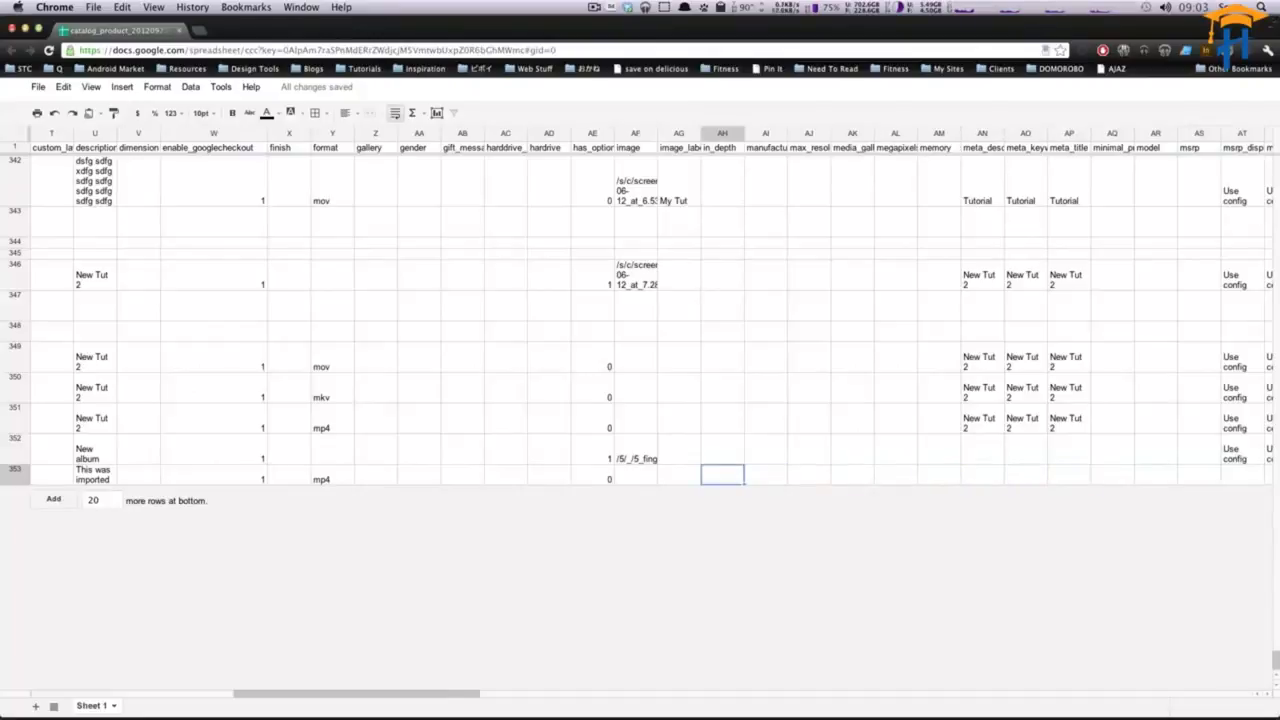
pyautogui.press('Tab')
pyautogui.press('Tab')
pyautogui.press('Tab')
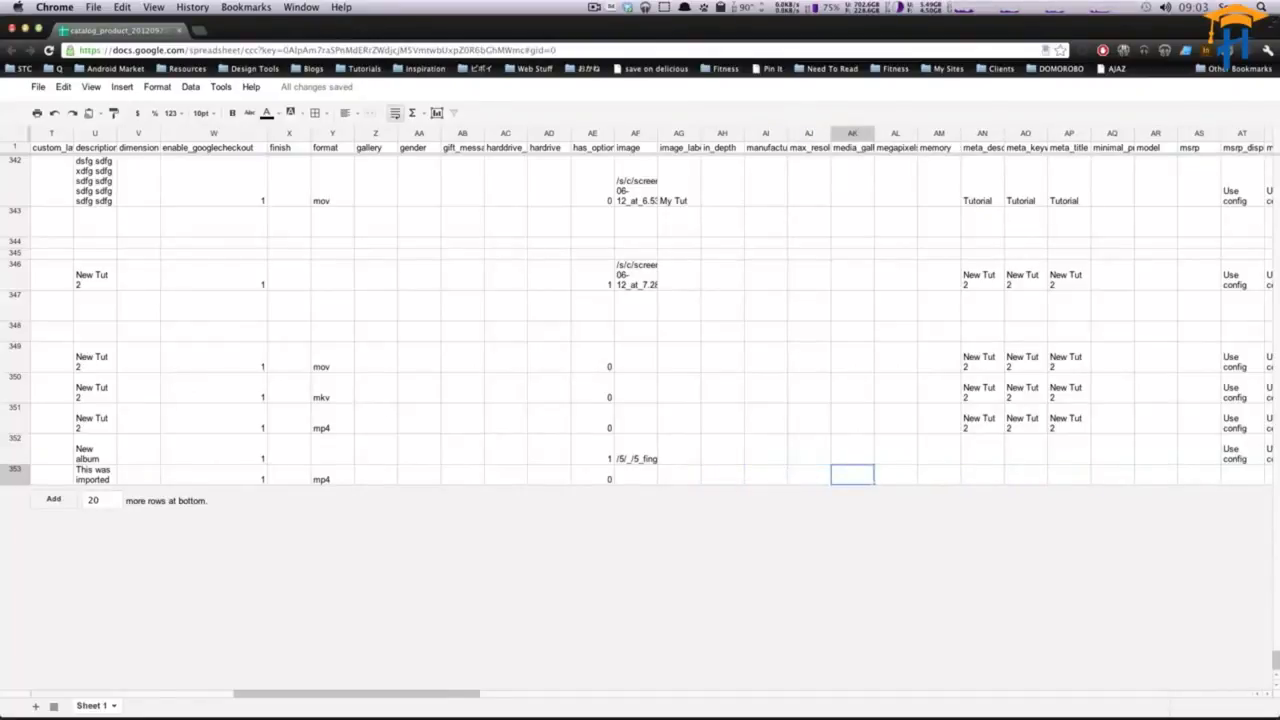
pyautogui.press('Up')
pyautogui.press('Tab')
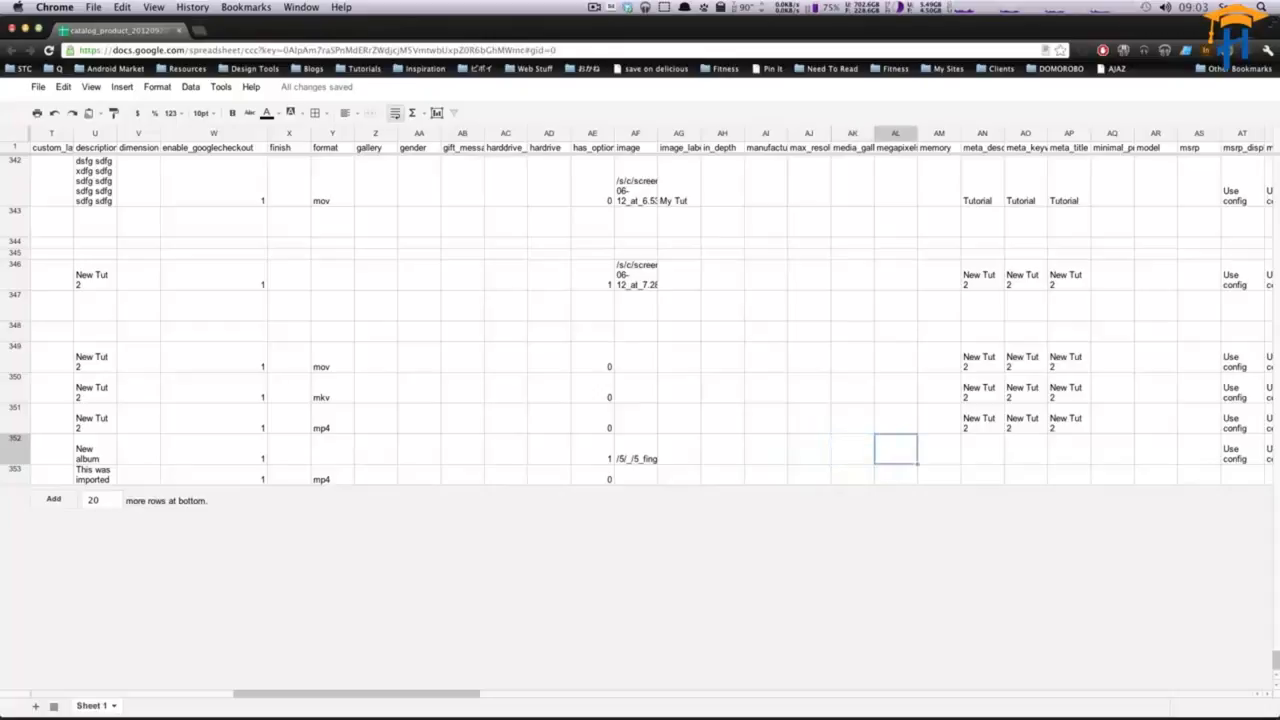
pyautogui.press('Tab')
pyautogui.press('Down')
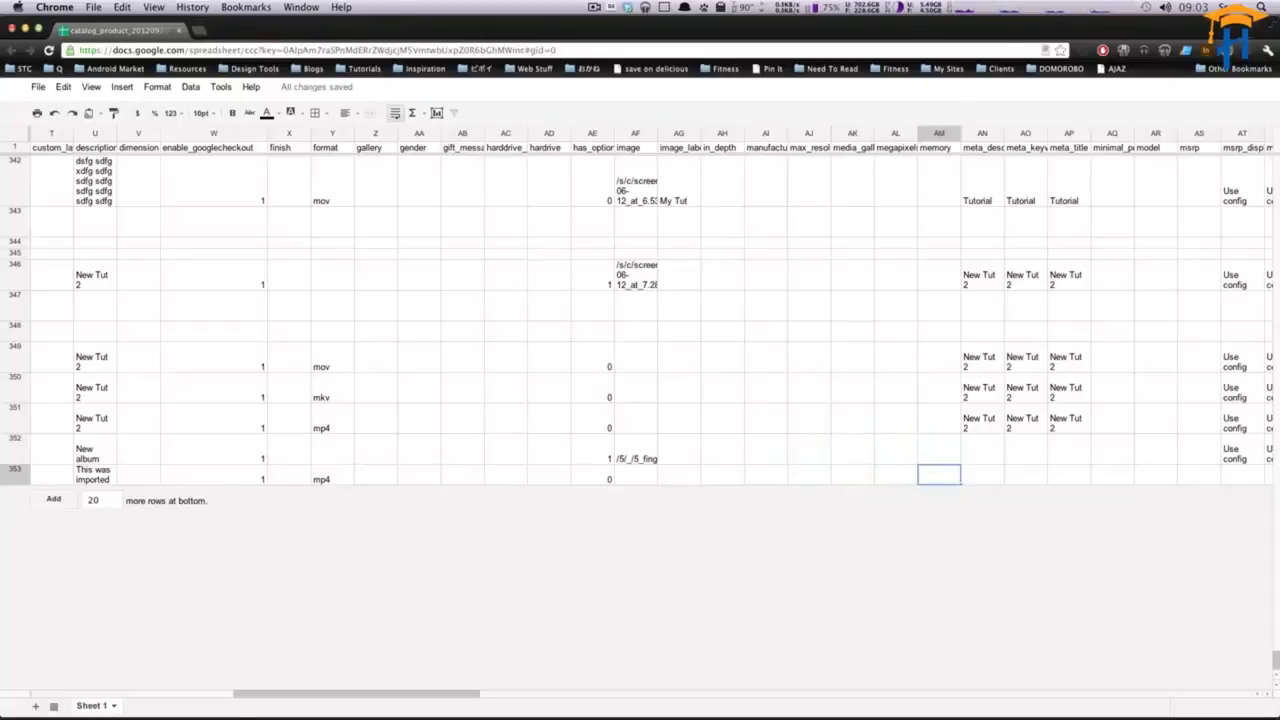
pyautogui.press('Tab')
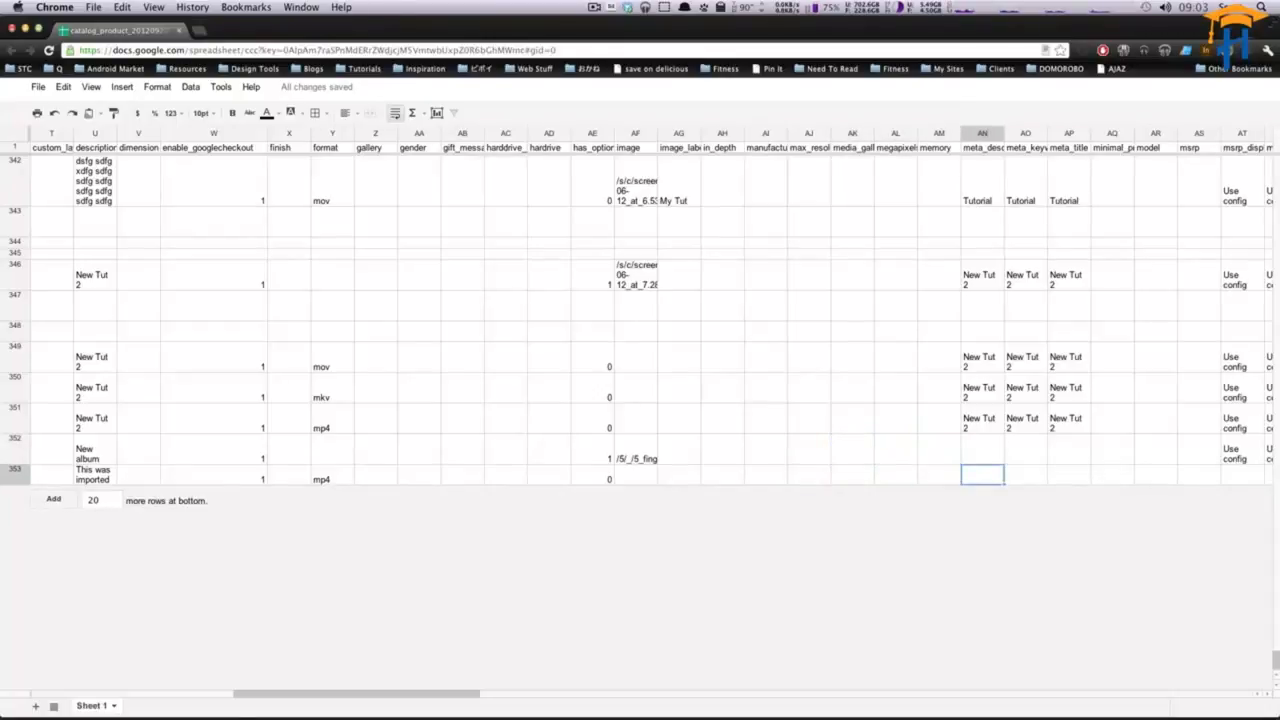
pyautogui.write('Imported')
pyautogui.press('Tab')
# - Copy Imported into the new row's meta_keyword and meta_title cells
pyautogui.press('Left')
pyautogui.hotkey('ctrl', 'c')
pyautogui.press('Right')
pyautogui.hotkey('ctrl', 'v')
pyautogui.press('Tab')
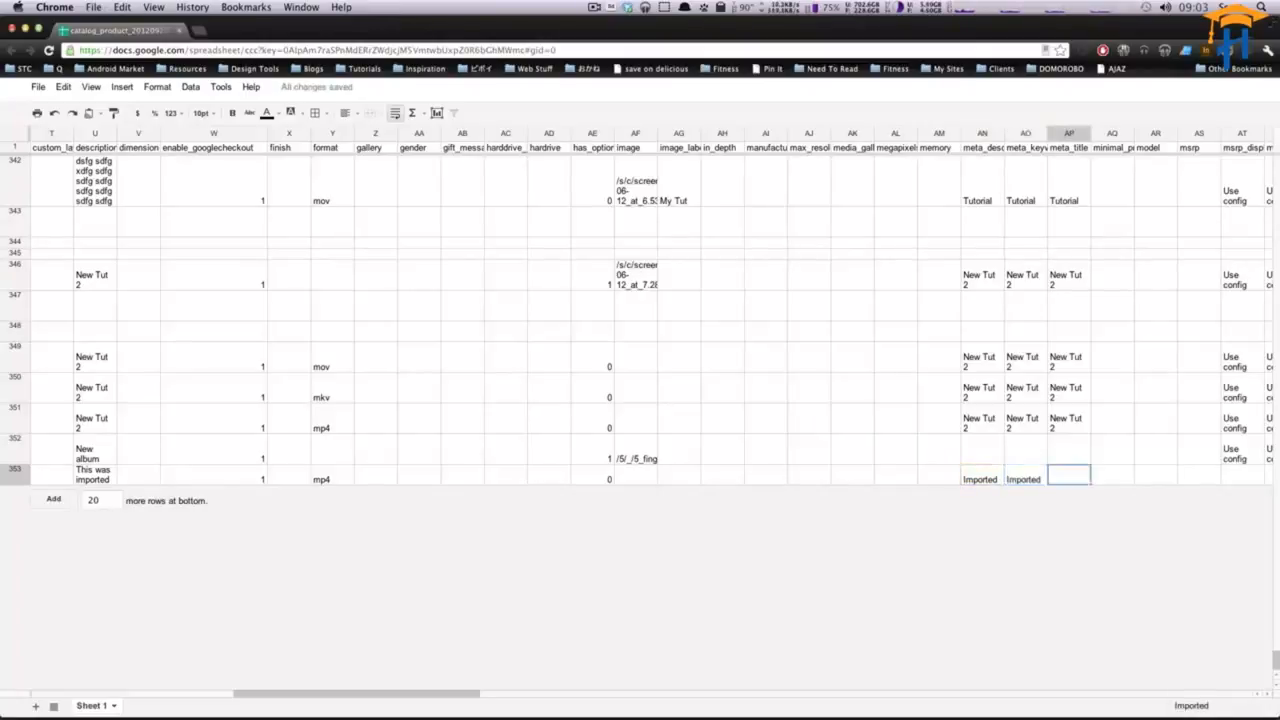
pyautogui.hotkey('ctrl', 'v')
# - Copy Use config from the row above into the new row's msrp_display and msrp_enabled cells
pyautogui.press('Tab')
pyautogui.press('Tab')
pyautogui.press('Tab')
pyautogui.press('Tab')
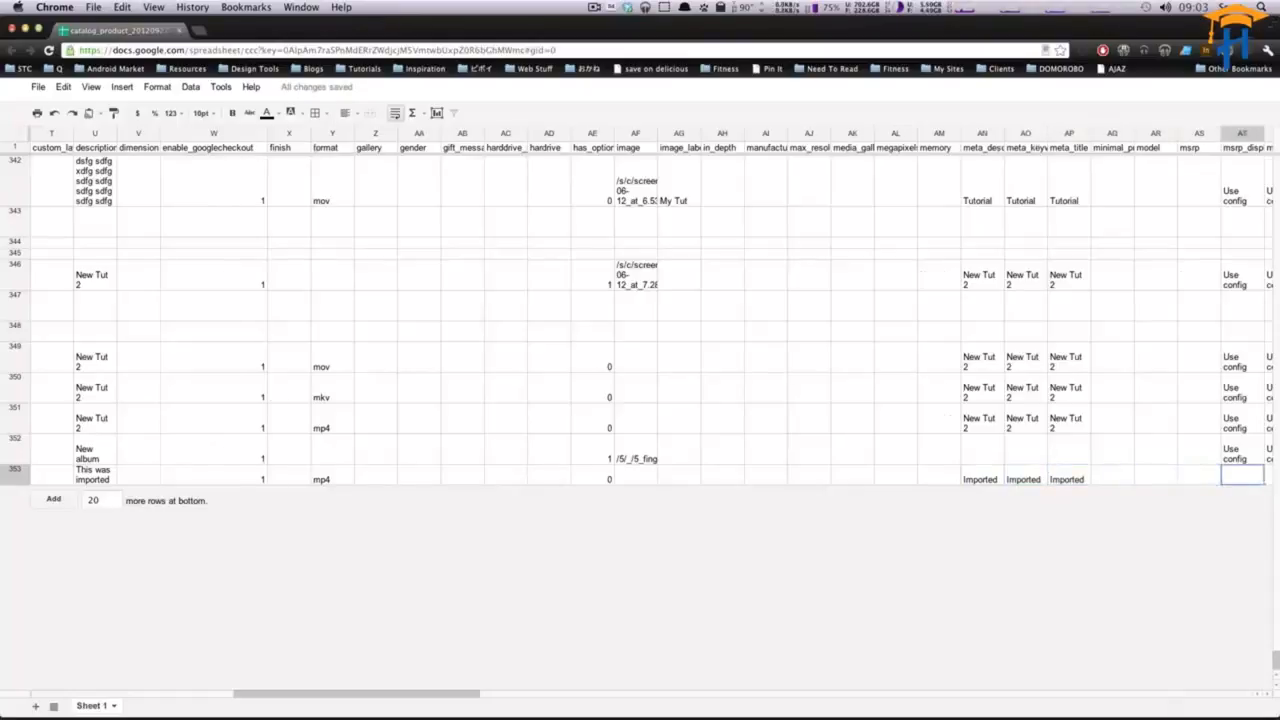
pyautogui.press('Tab')
pyautogui.press('Tab')
pyautogui.press('Tab')
pyautogui.press('Tab')
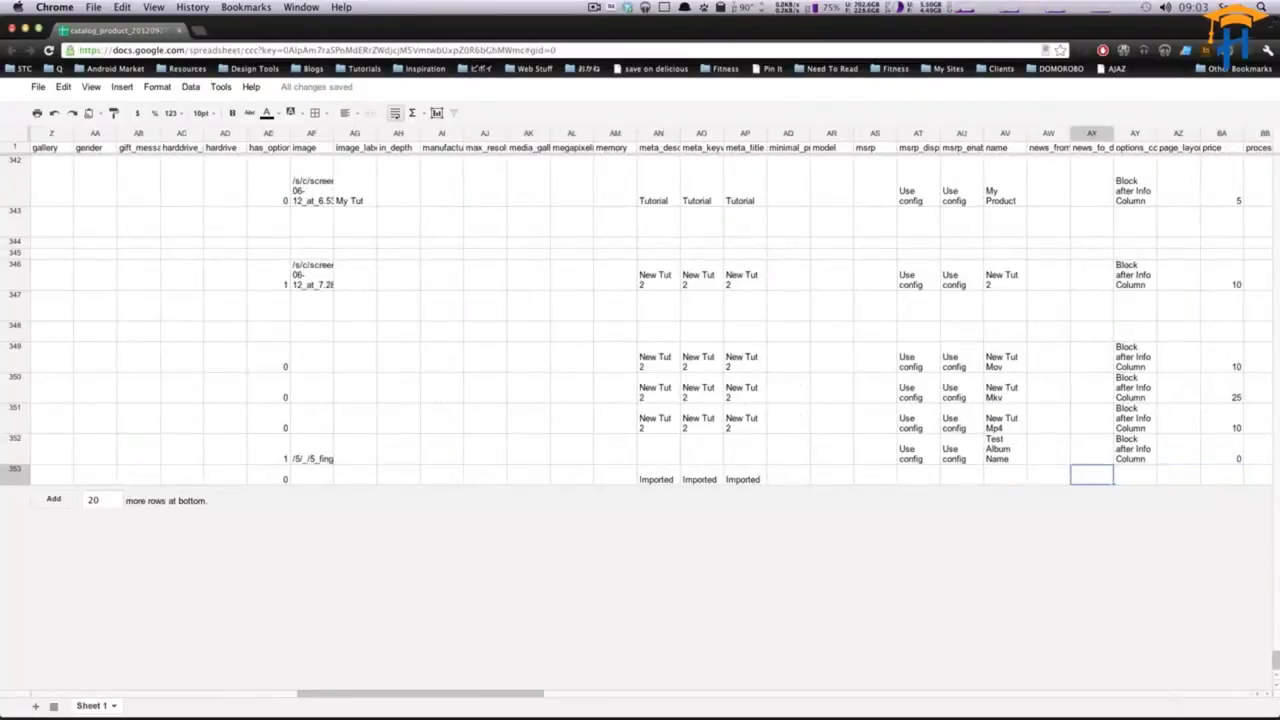
pyautogui.press('Left')
pyautogui.press('Left')
pyautogui.press('Left')
pyautogui.press('Left')
pyautogui.press('Up')
pyautogui.hotkey('ctrl', 'c')
pyautogui.press('Down')
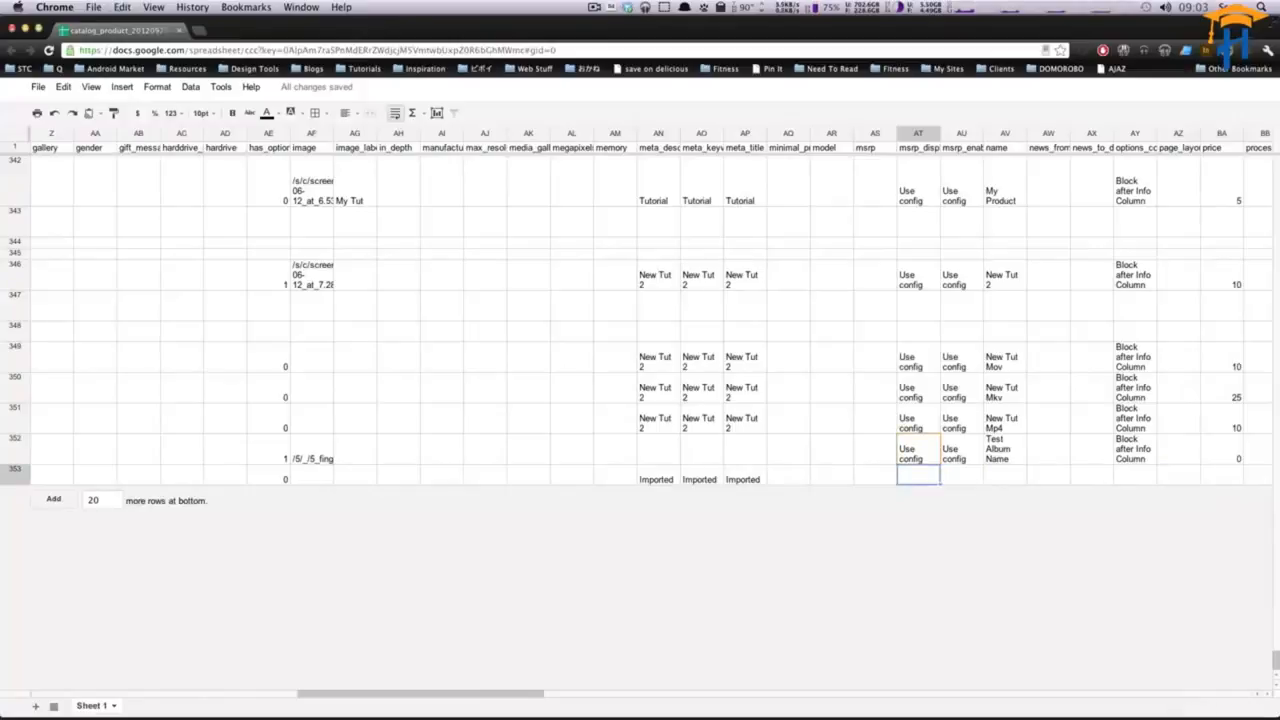
pyautogui.hotkey('ctrl', 'v')
pyautogui.press('Tab')
pyautogui.hotkey('ctrl', 'v')
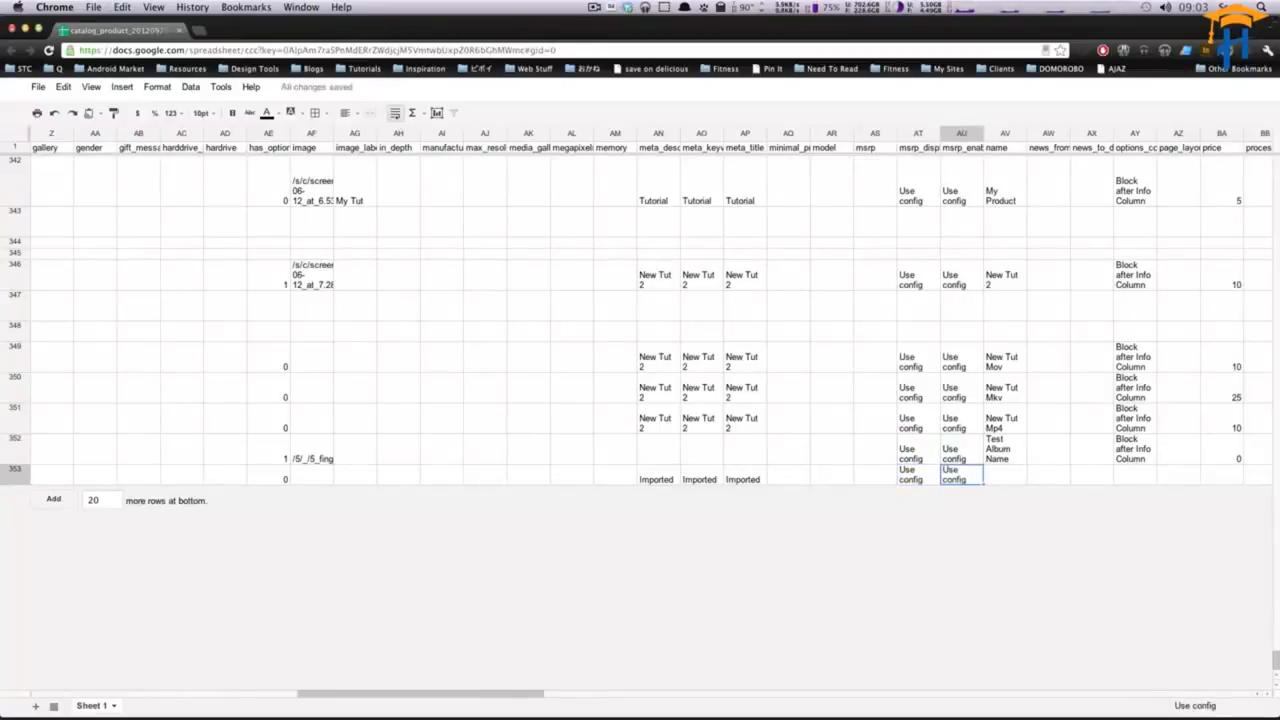
# - Set the new product row's name to Imported
pyautogui.press('Tab')
pyautogui.press('Up')
pyautogui.press('Down')
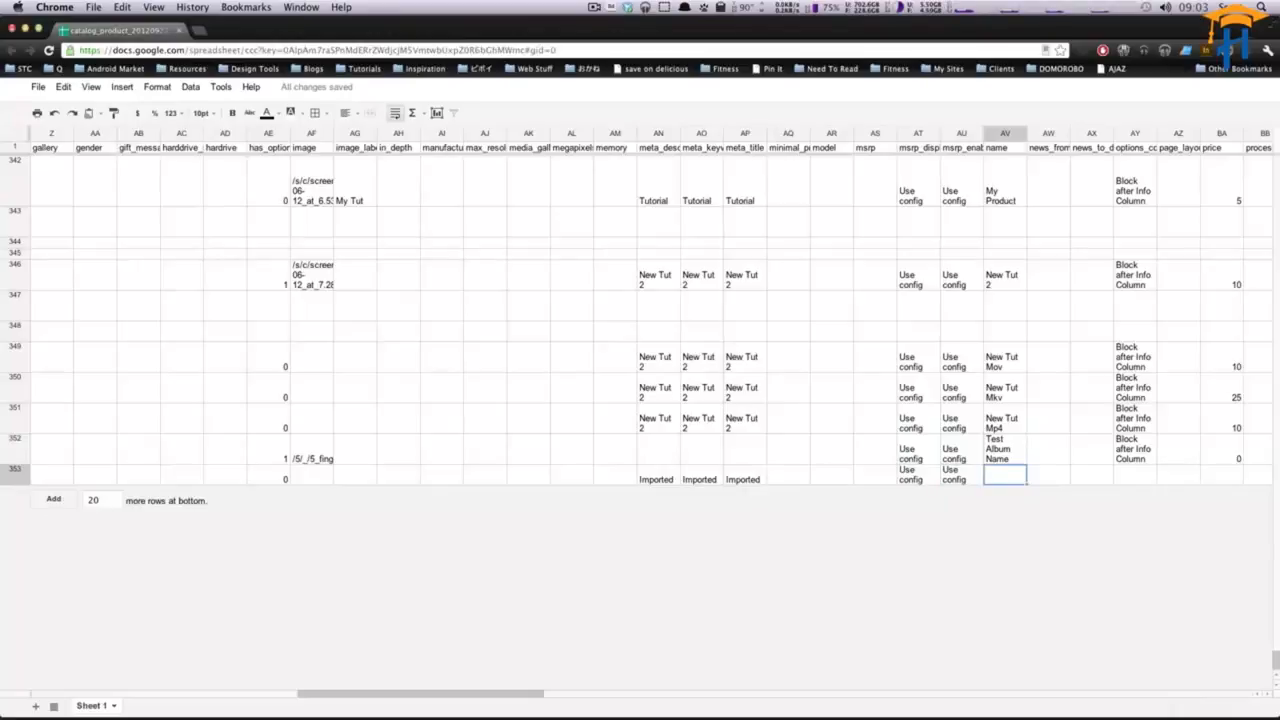
pyautogui.write('Im')
pyautogui.press('Tab')
pyautogui.press('Tab')
pyautogui.press('Tab')
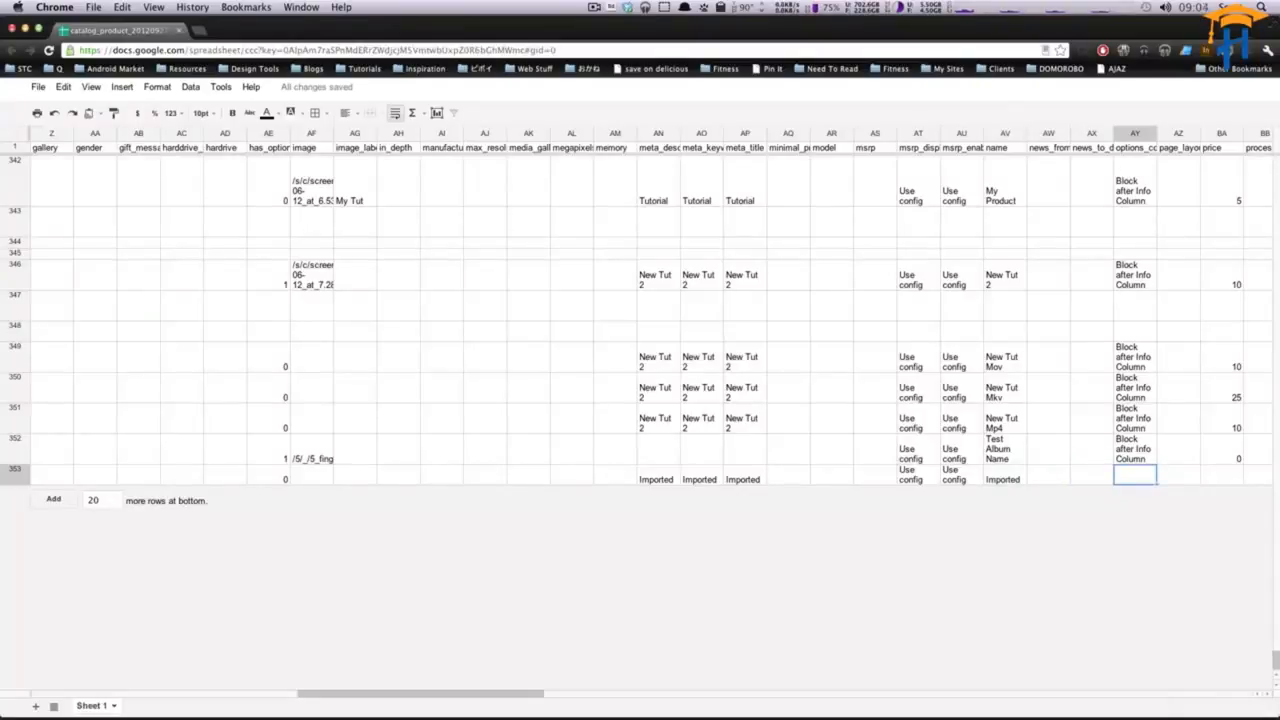
# - Copy Block after Info Column from the row above into the new row's options_container cell
pyautogui.press('Up')
pyautogui.press('super+c')
pyautogui.press('Down')
pyautogui.press('super+v')
# - Set the new product row's price to 50
pyautogui.press('Right')
pyautogui.press('Right')
pyautogui.press('Right')
pyautogui.press('Right')
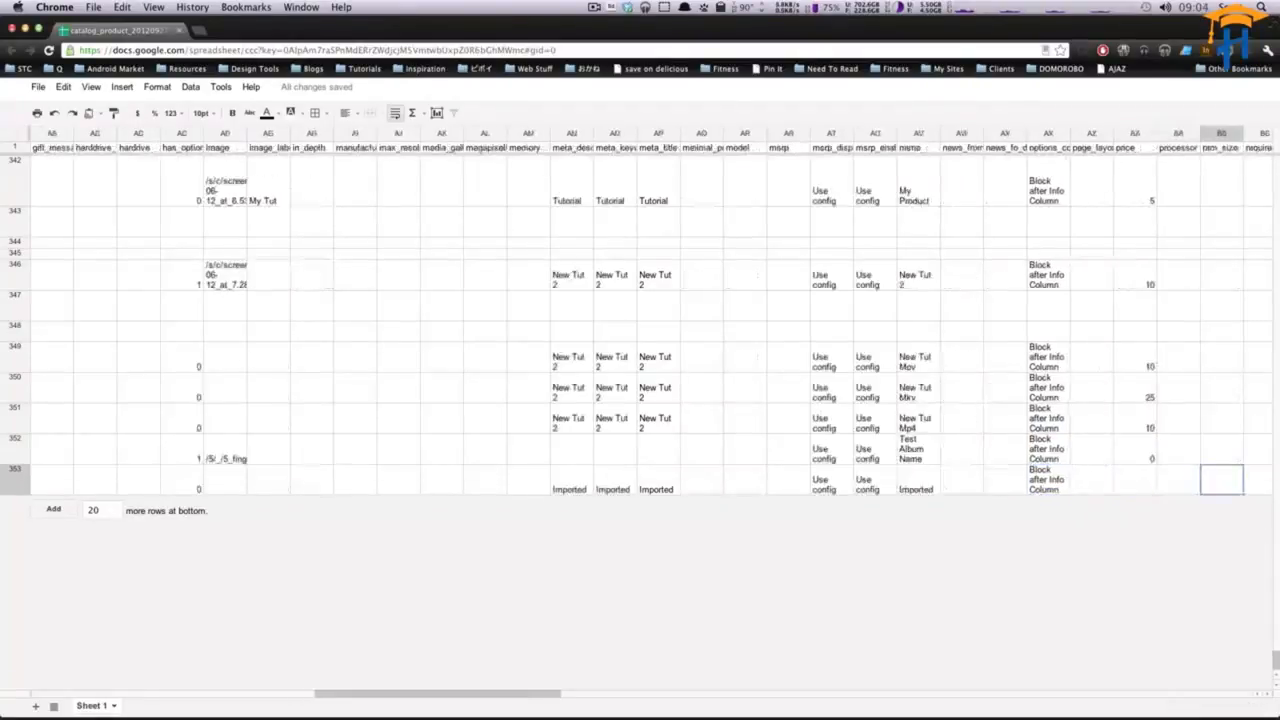
pyautogui.press('Left')
pyautogui.press('Left')
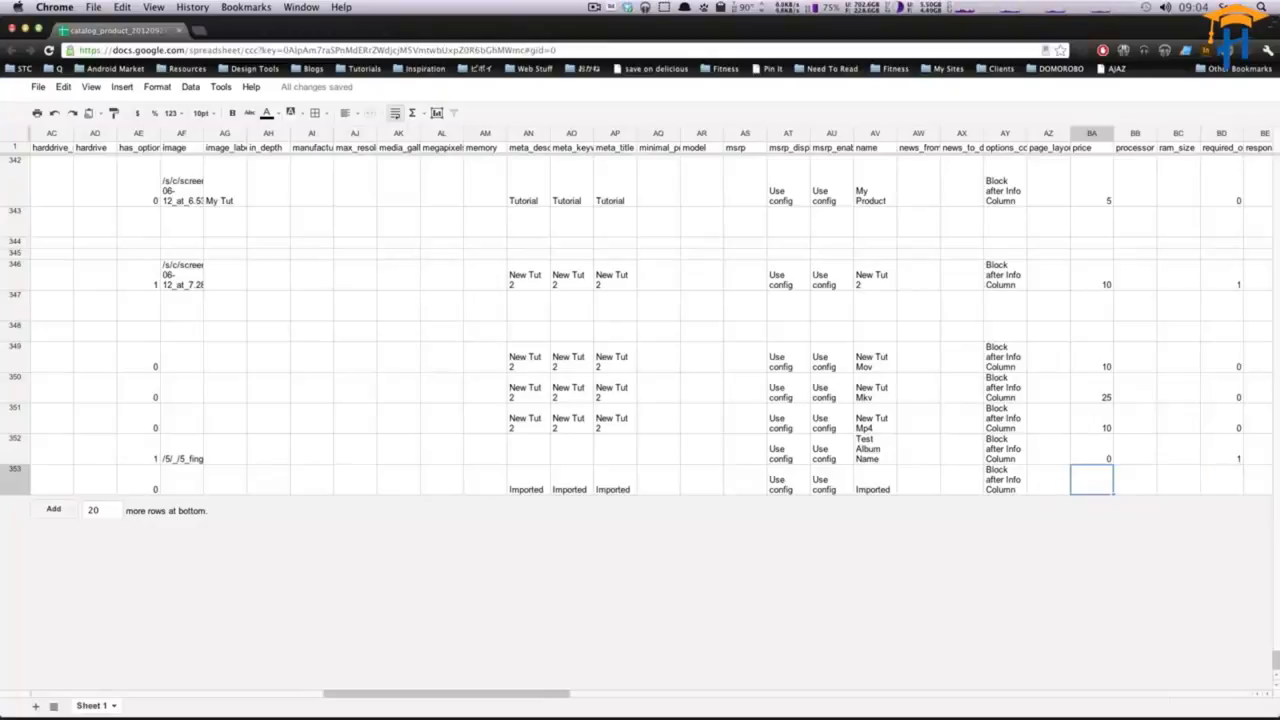
pyautogui.write('50')
pyautogui.press('Tab')
pyautogui.press('Tab')
pyautogui.press('Tab')
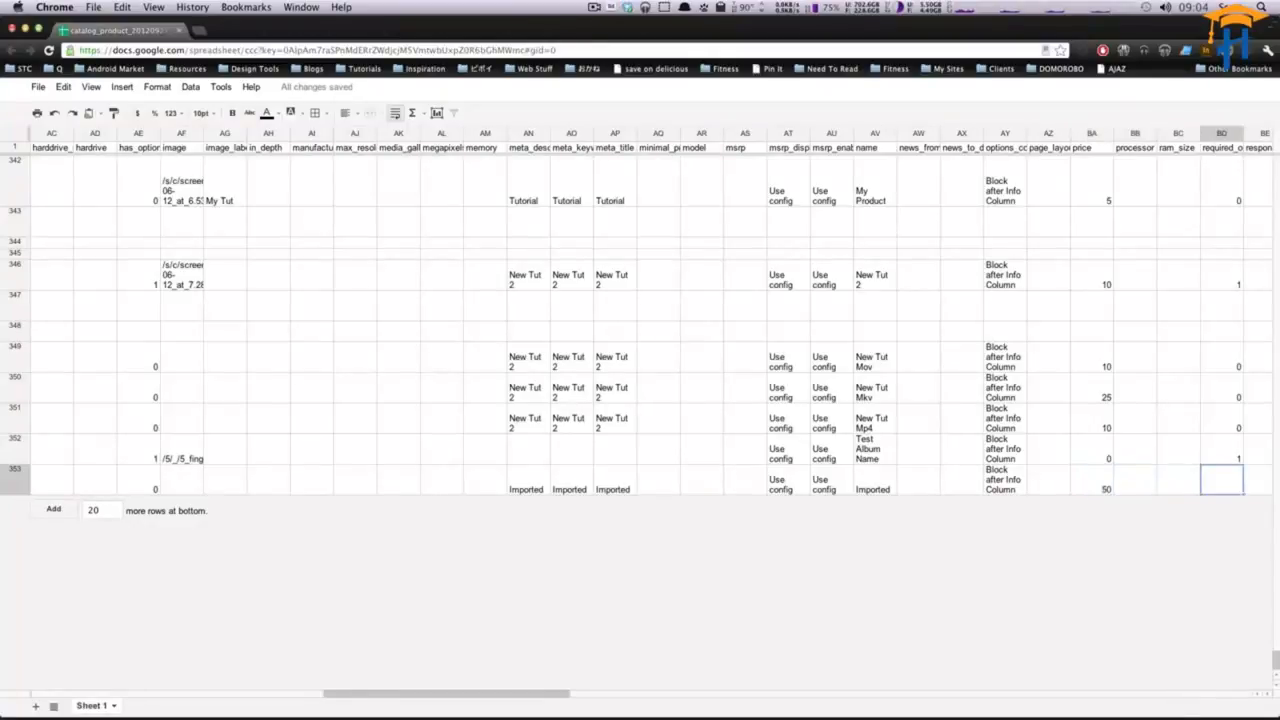
# - Widen the required_options column and set the new row's required_options to 0
pyautogui.press('Right')
pyautogui.press('Right')
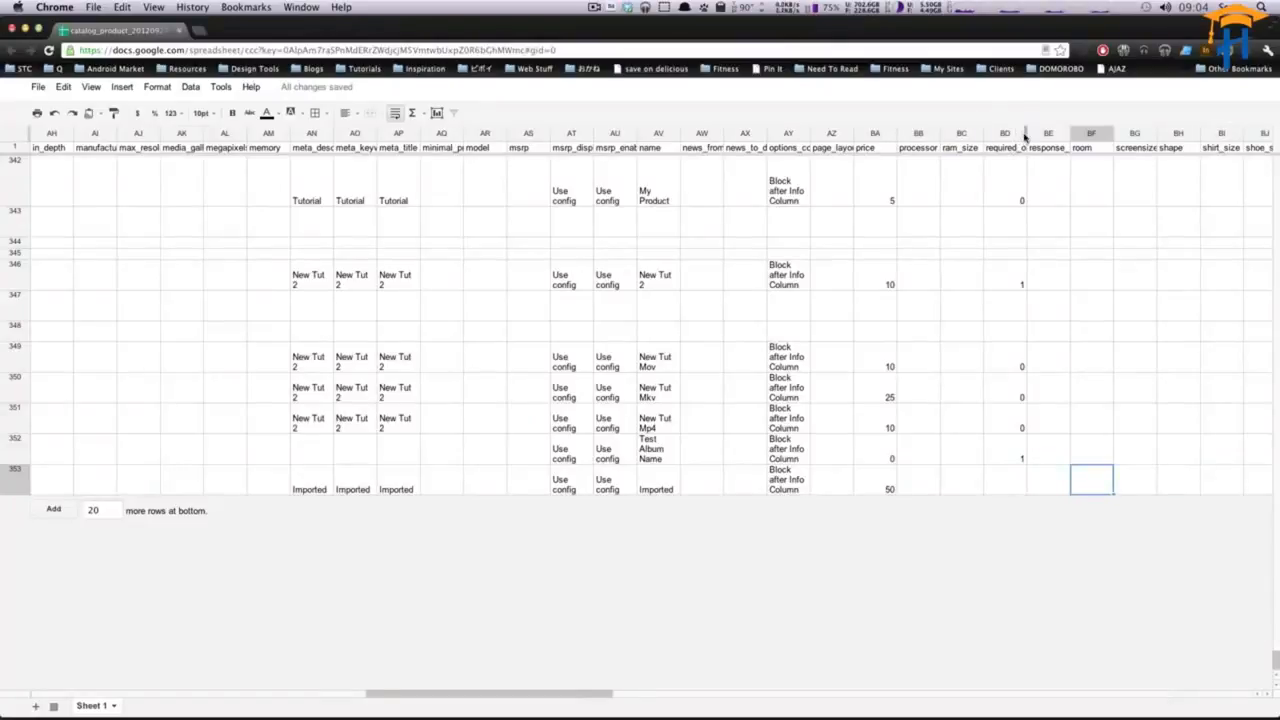
pyautogui.moveTo(1026, 134); pyautogui.dragTo(1063, 134)
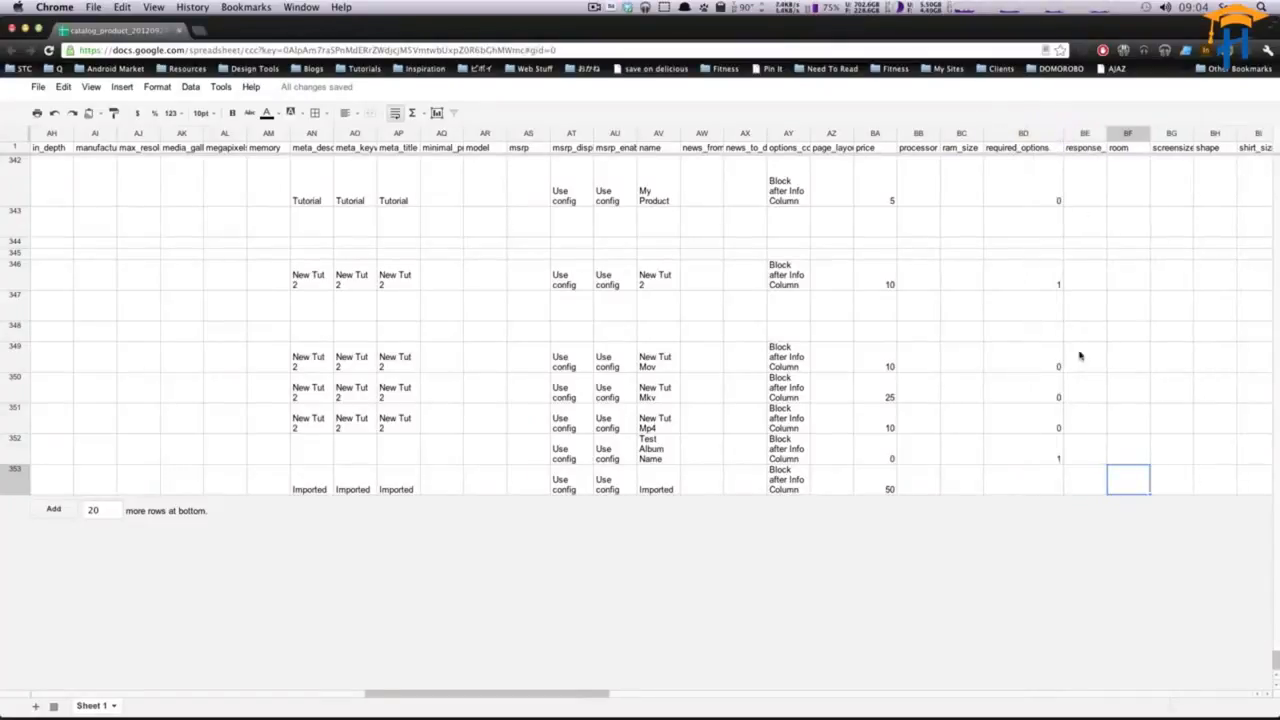
pyautogui.click(1046, 482)
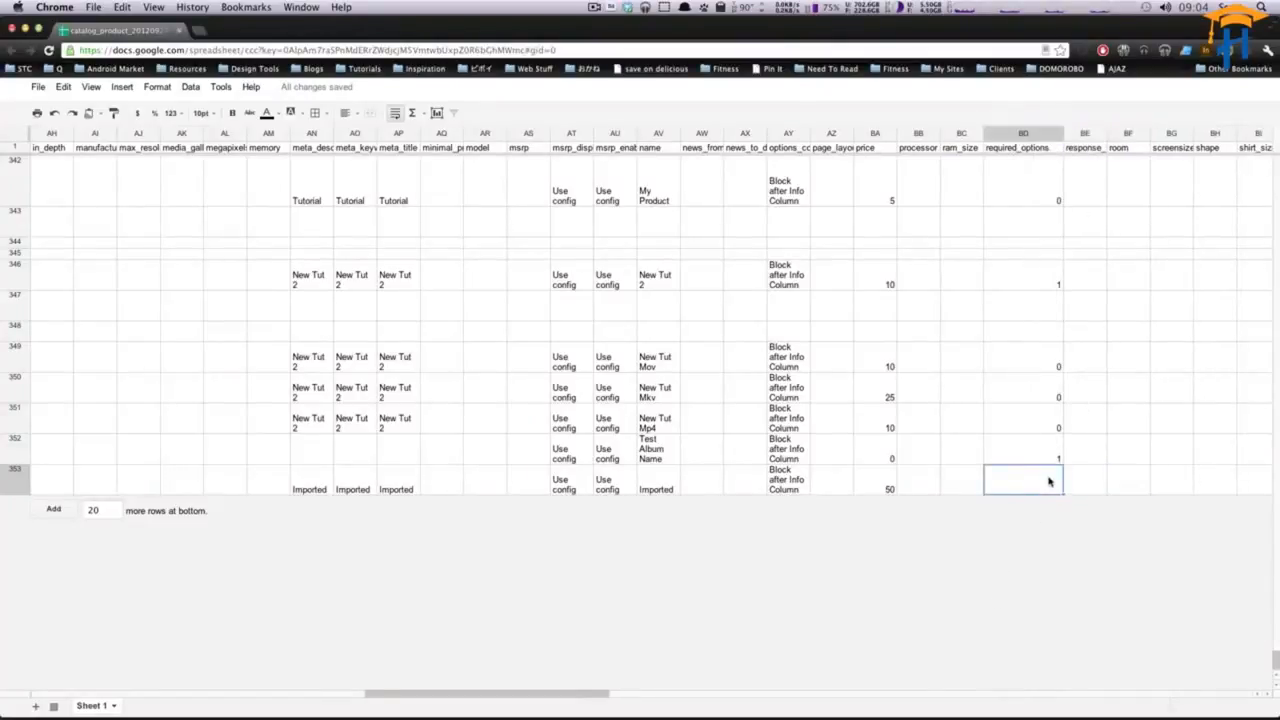
pyautogui.write('0')
pyautogui.press('Tab')
pyautogui.press('Tab')
pyautogui.press('Tab')
pyautogui.press('Tab')
pyautogui.press('Tab')
pyautogui.press('Tab')
pyautogui.press('Tab')
pyautogui.press('Tab')
pyautogui.press('Tab')
pyautogui.press('Tab')
pyautogui.press('Tab')
pyautogui.press('Tab')
pyautogui.press('Tab')
pyautogui.press('Tab')
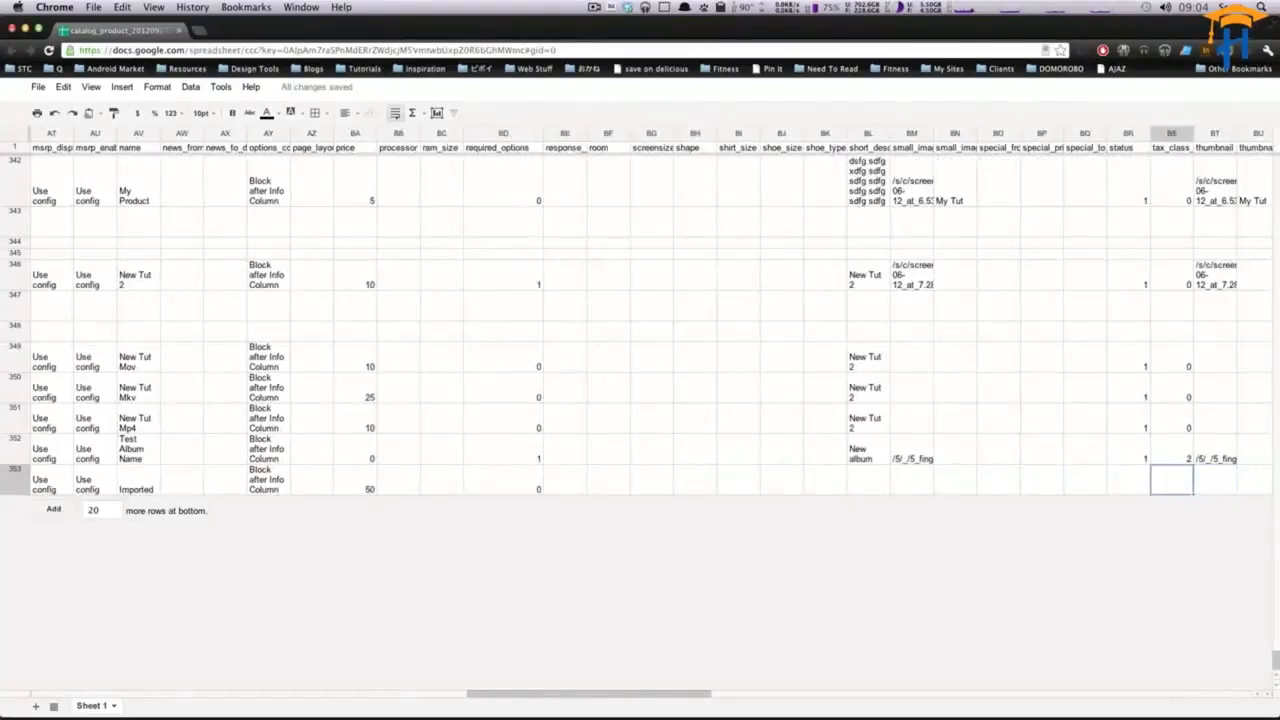
# - Enter Imported as the new row's short_description
pyautogui.press('Left')
pyautogui.press('Left')
pyautogui.press('Left')
pyautogui.press('Left')
pyautogui.press('Left')
pyautogui.press('Left')
pyautogui.press('Left')
pyautogui.press('Left')
pyautogui.press('Up')
pyautogui.press('Right')
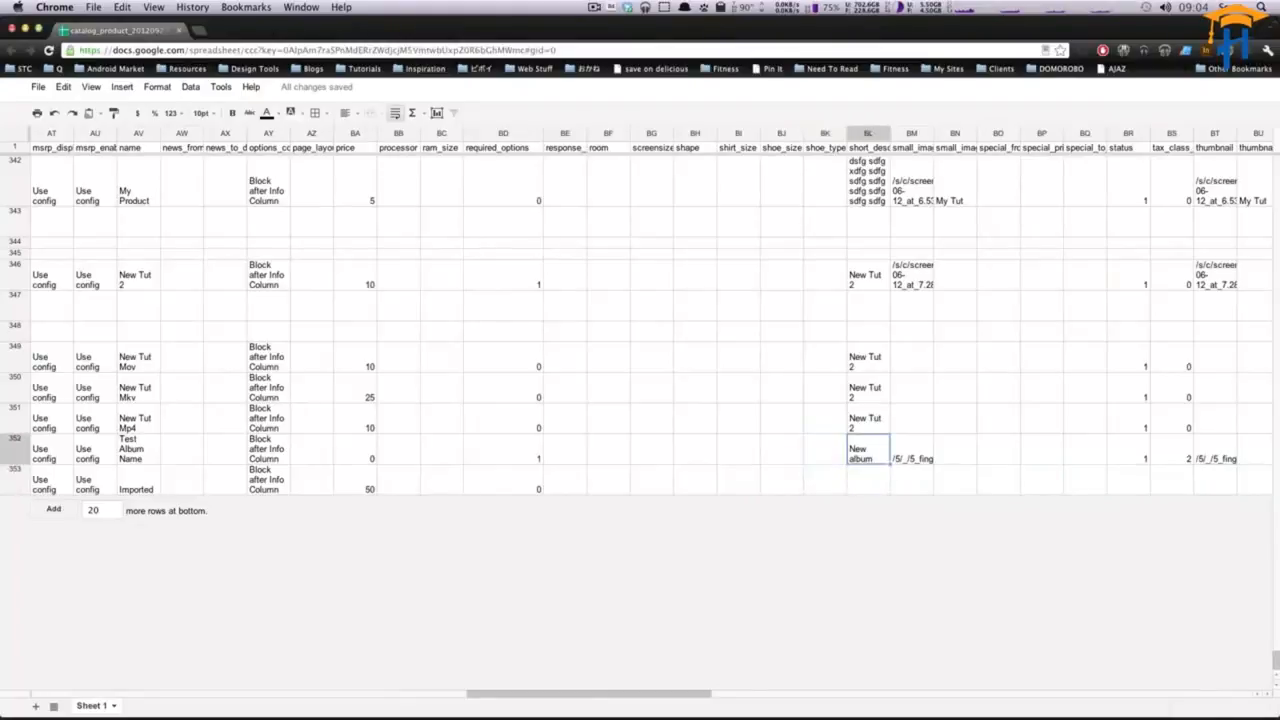
pyautogui.press('Down')
pyautogui.press('Up')
pyautogui.press('Down')
pyautogui.write('I')
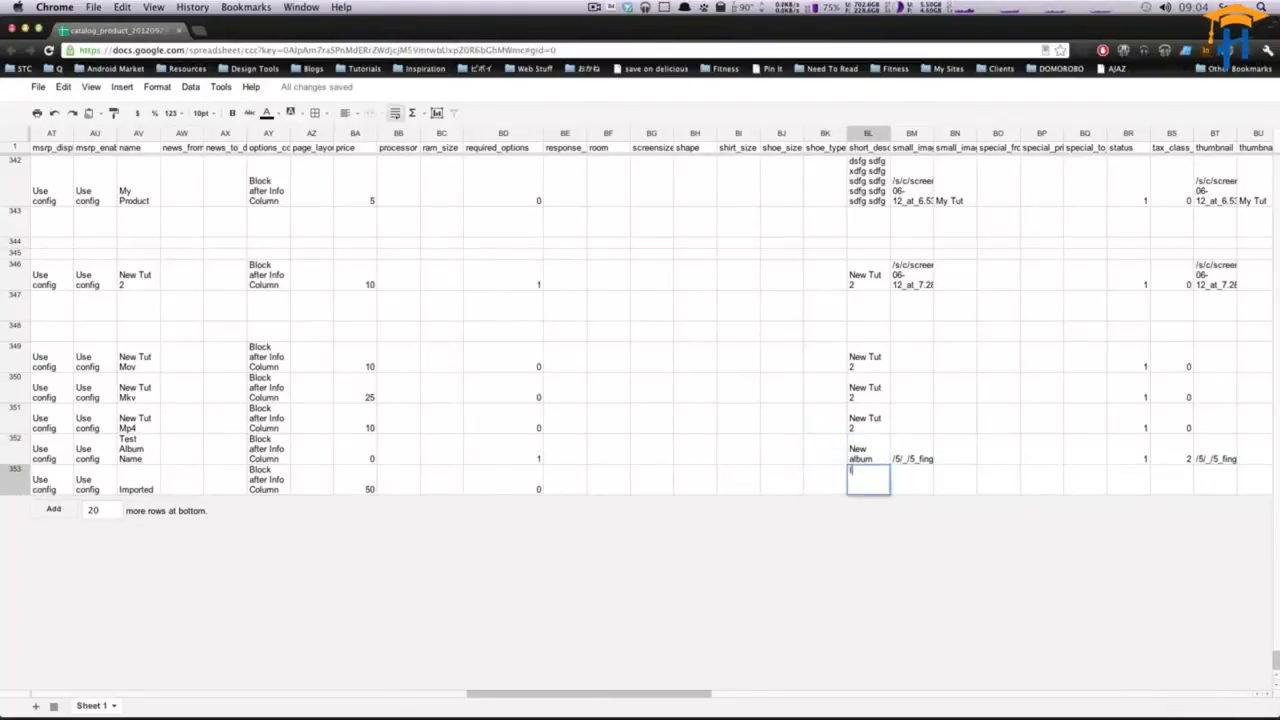
pyautogui.write('mported')
pyautogui.press('Tab')
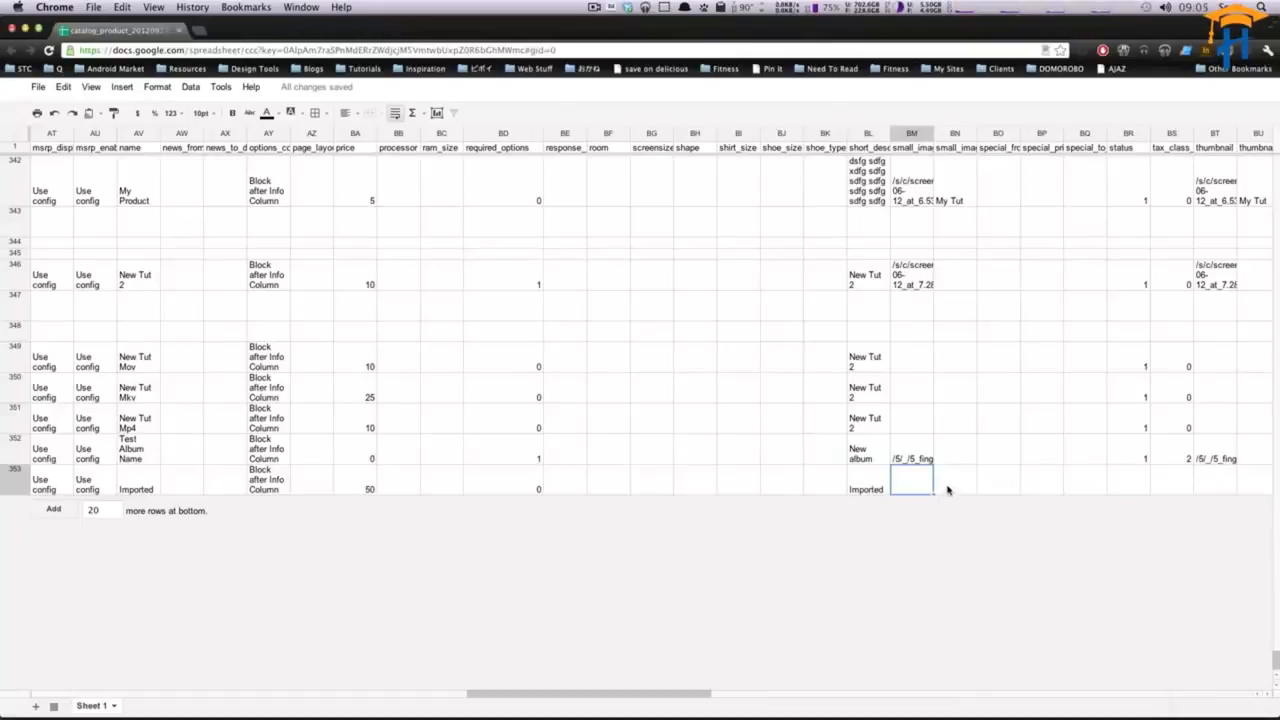
# - Switch to Finder and create a new folder named import in the Magento directory
pyautogui.moveTo(602, 718)
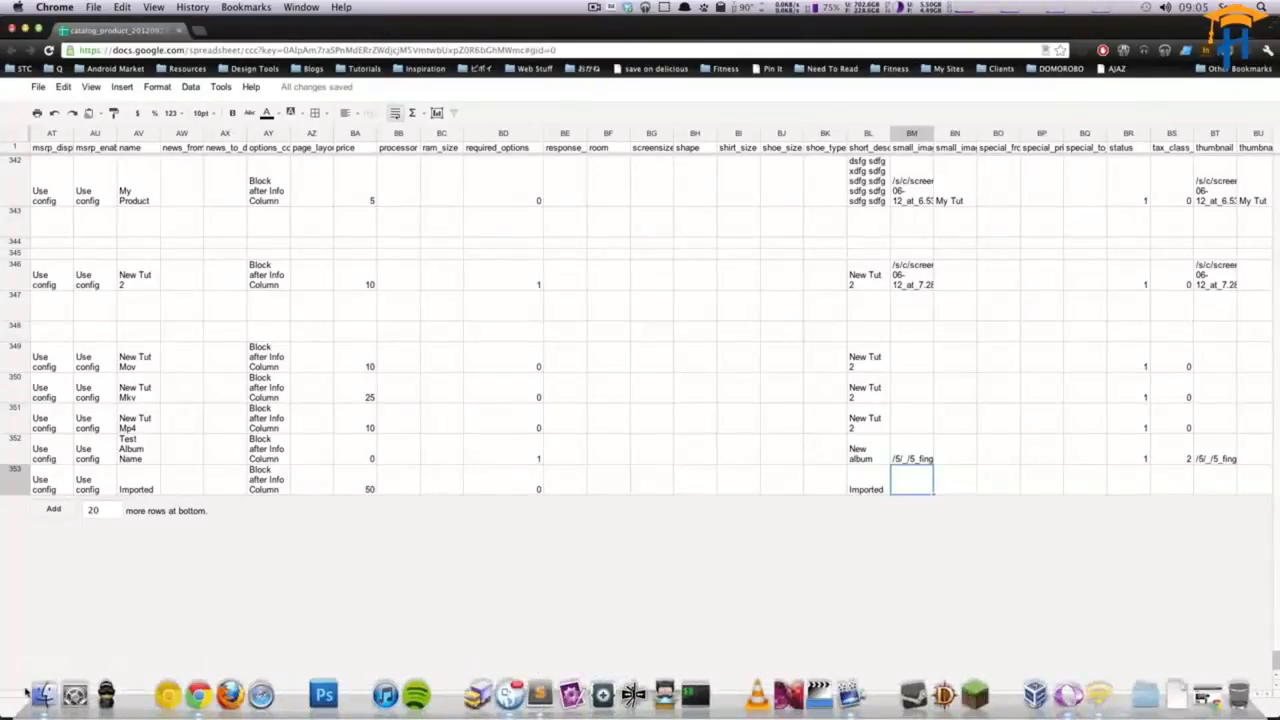
pyautogui.click(44, 694)
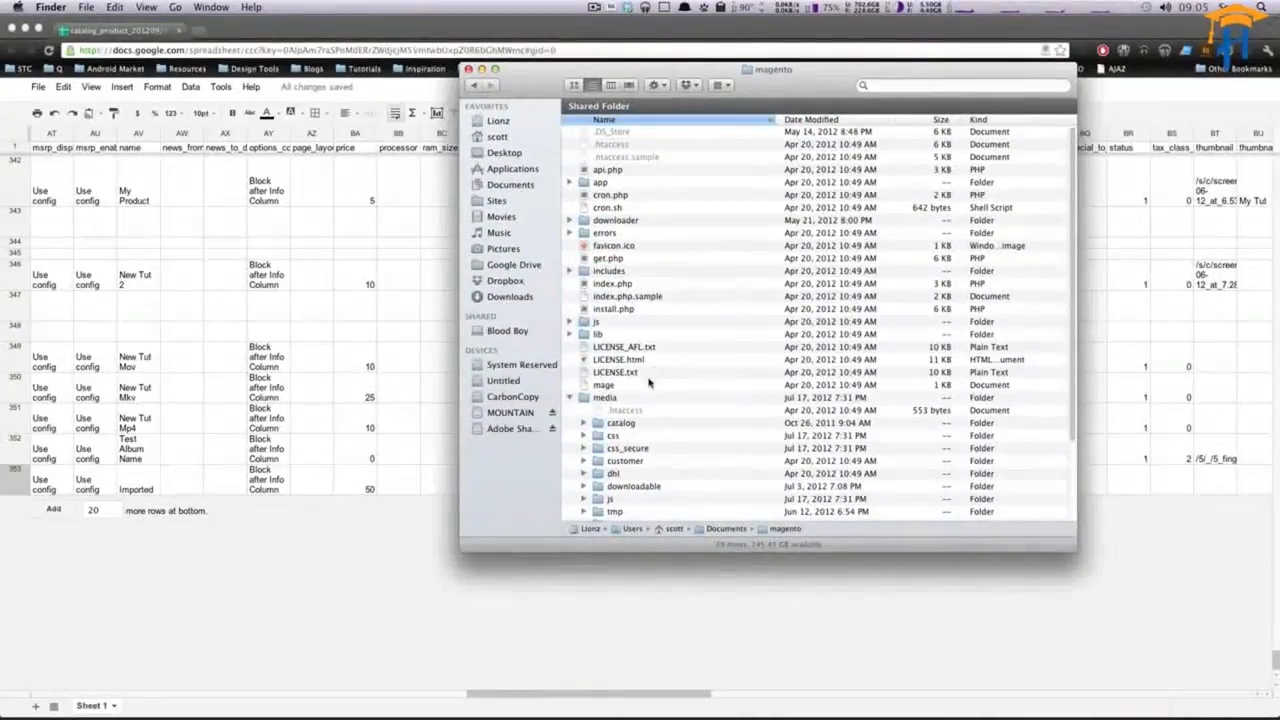
pyautogui.click(571, 400)
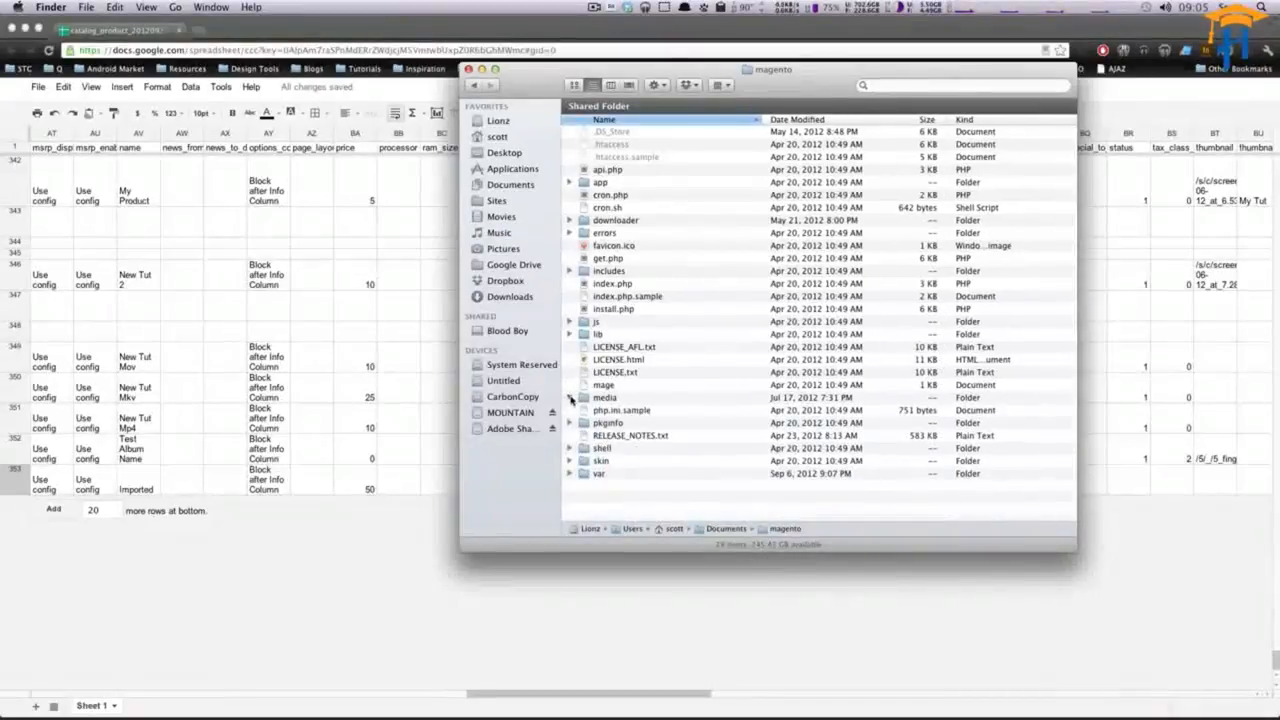
pyautogui.click(571, 400)
pyautogui.scroll(-5, 634, 400)
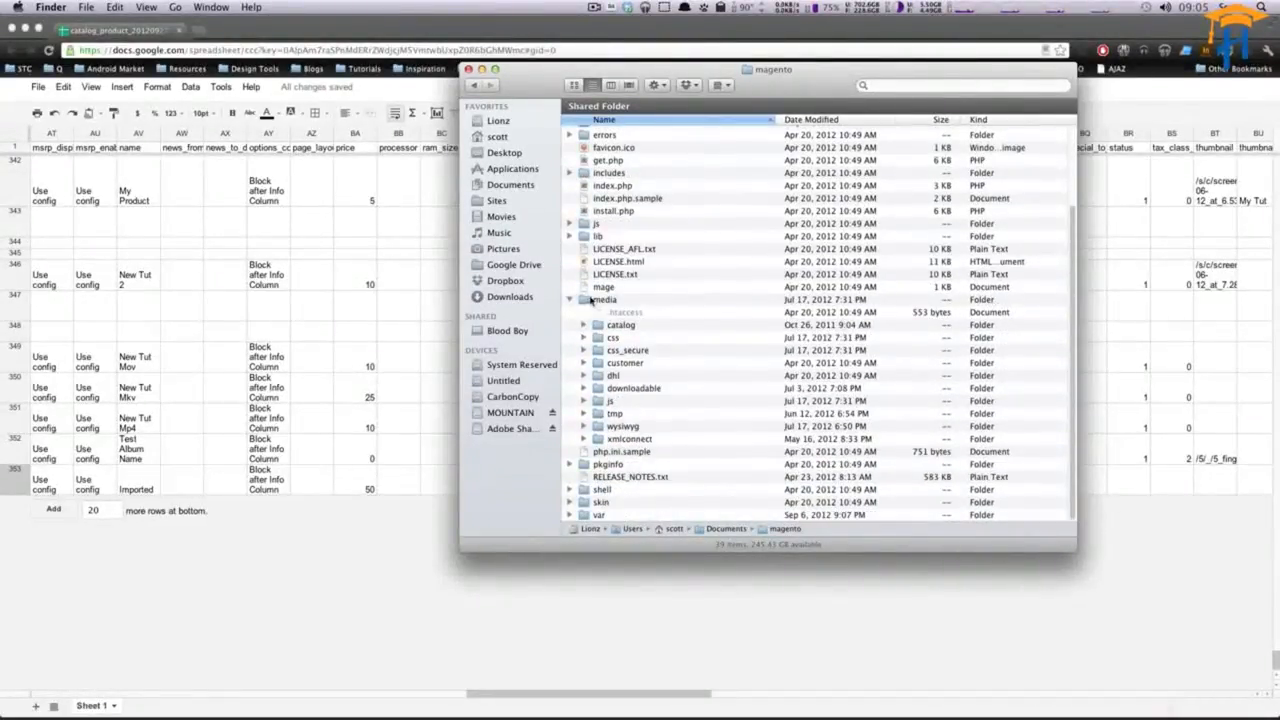
pyautogui.click(621, 414)
pyautogui.press('shift+super+n')
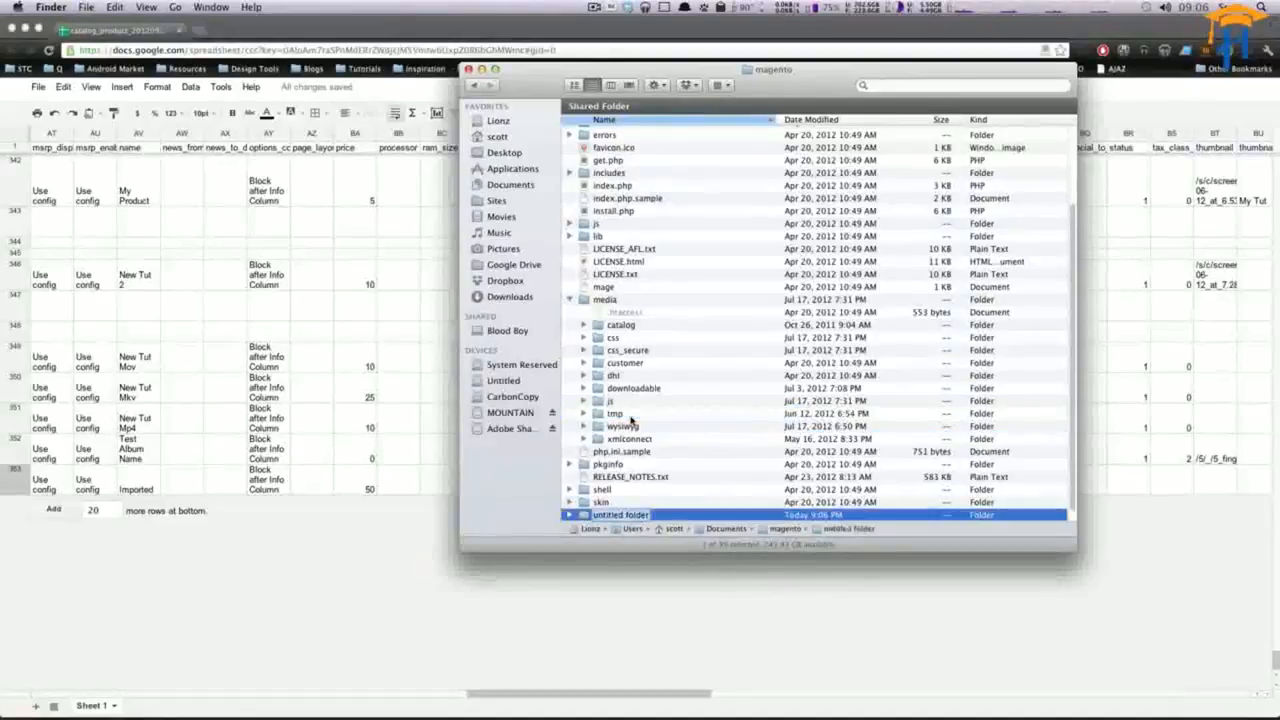
pyautogui.write('import')
pyautogui.press('Return')
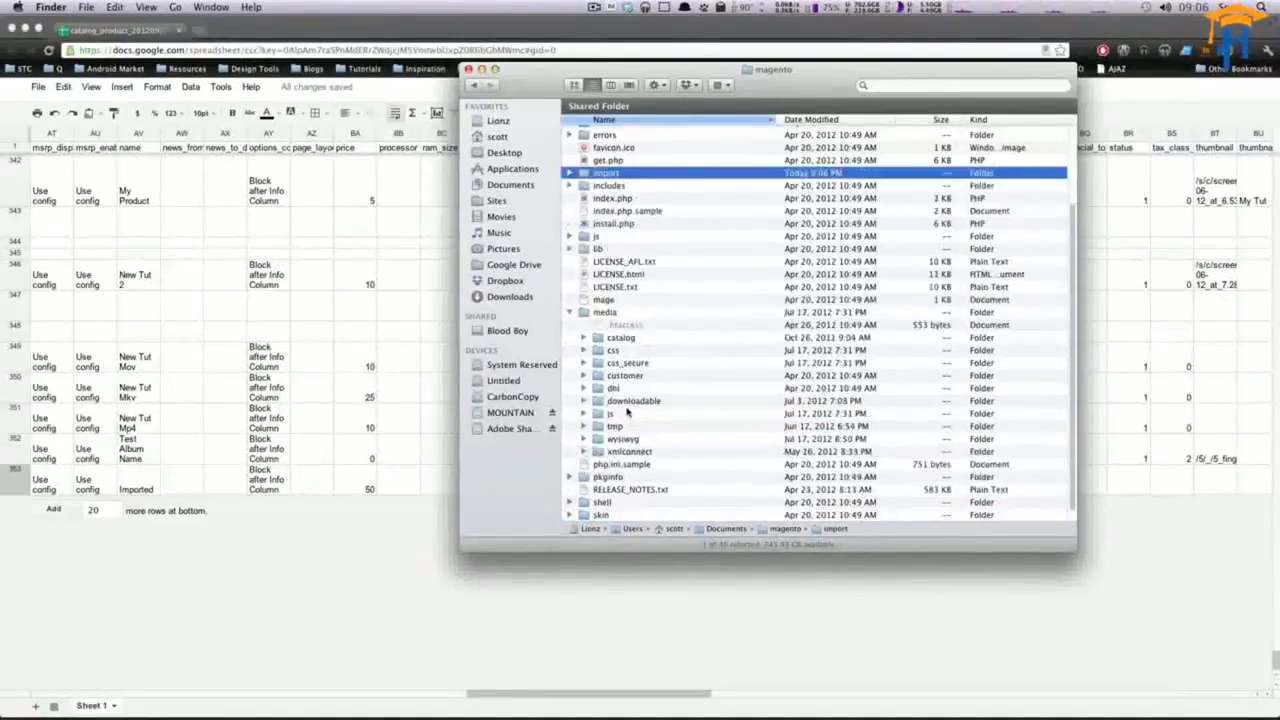
# - Move the import folder into the Magento media folder and return to the spreadsheet
pyautogui.moveTo(582, 175); pyautogui.dragTo(605, 312)
pyautogui.scroll(3, 600, 315)
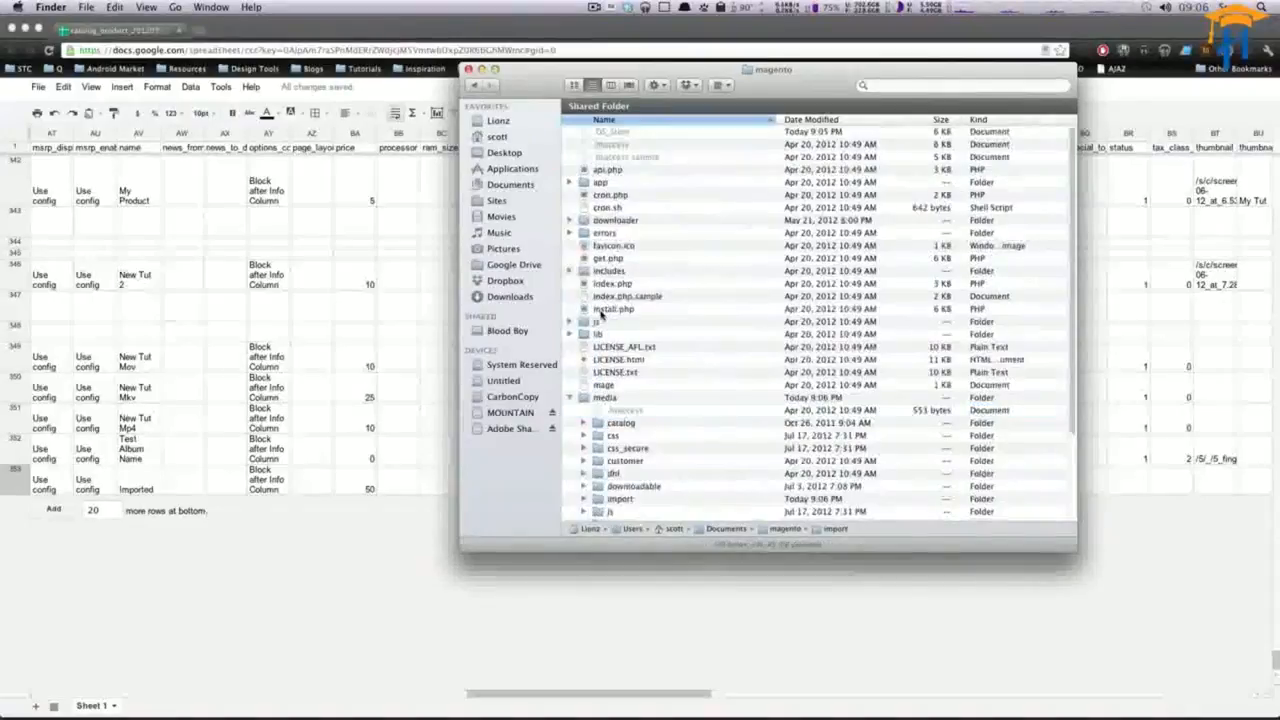
pyautogui.click(676, 578)
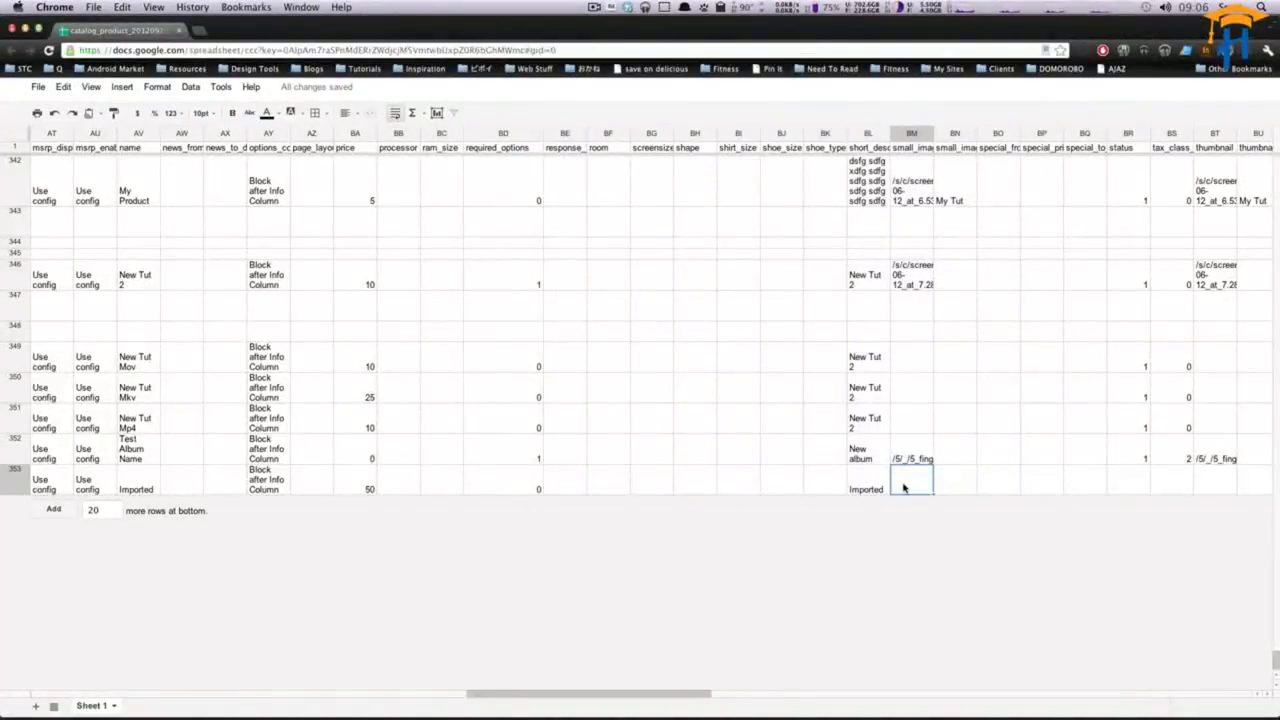
pyautogui.write('/image.jpg')
pyautogui.press('Return')
pyautogui.press('Delete')
pyautogui.write('0')
pyautogui.press('Tab')
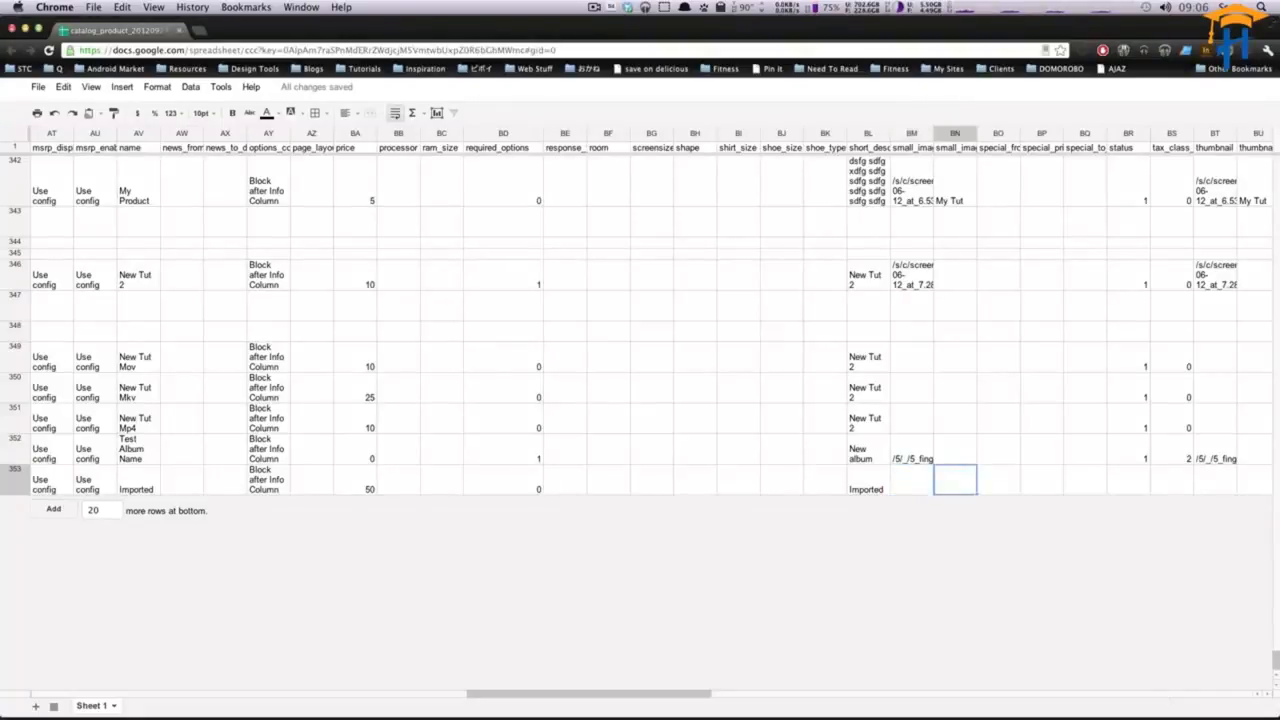
# - Set the new row's status to 1 and its tax_class_id to 0
pyautogui.press('Right')
pyautogui.press('Right')
pyautogui.press('Right')
pyautogui.press('Right')
pyautogui.press('Right')
pyautogui.press('Left')
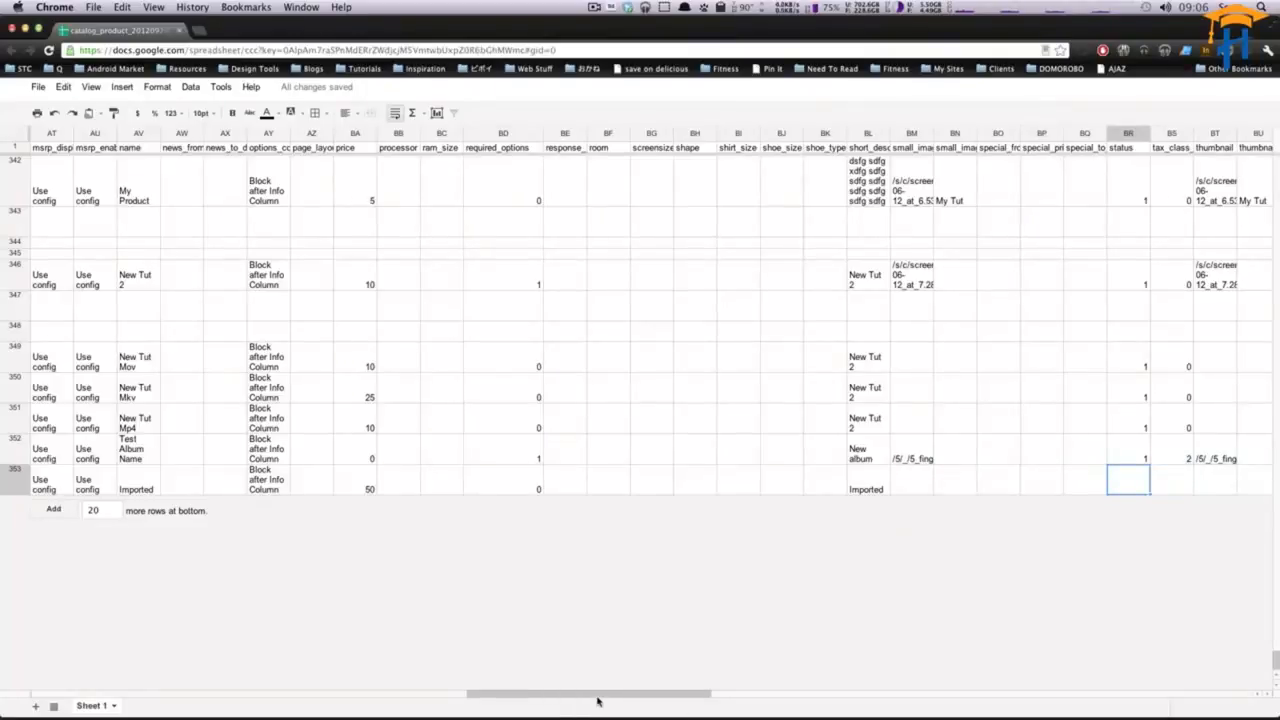
pyautogui.moveTo(598, 702); pyautogui.dragTo(646, 700)
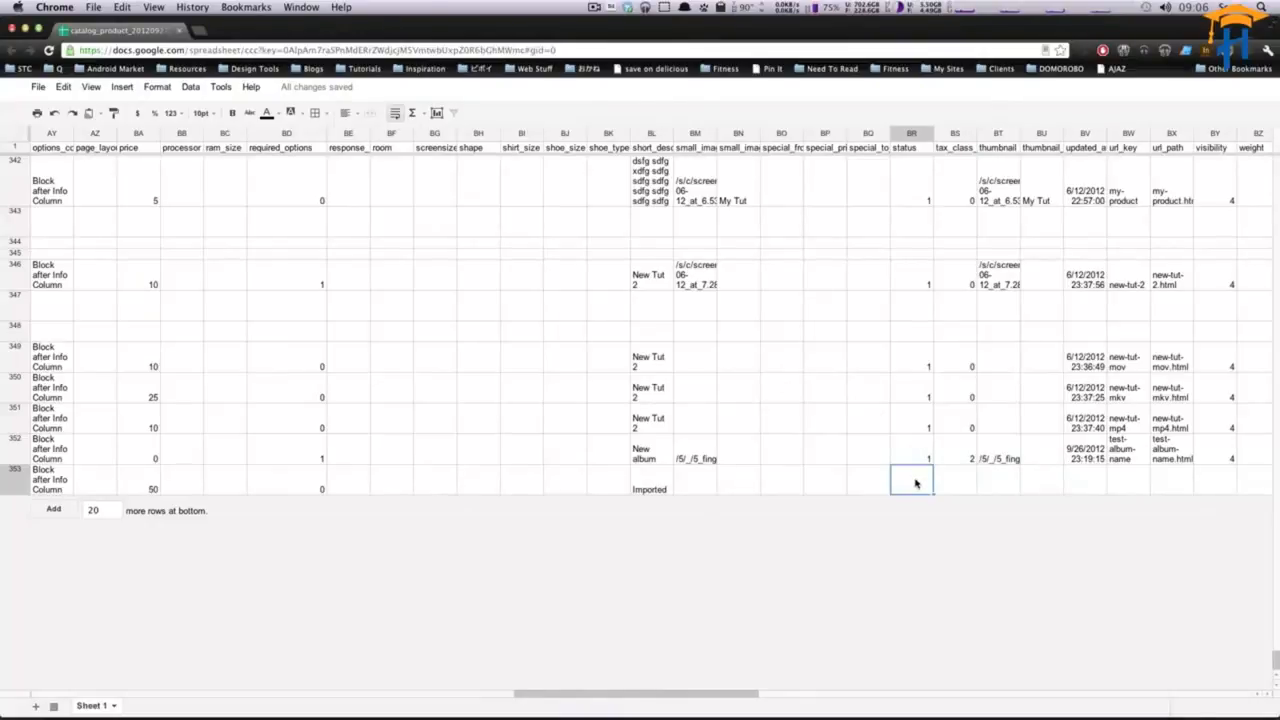
pyautogui.click(713, 483)
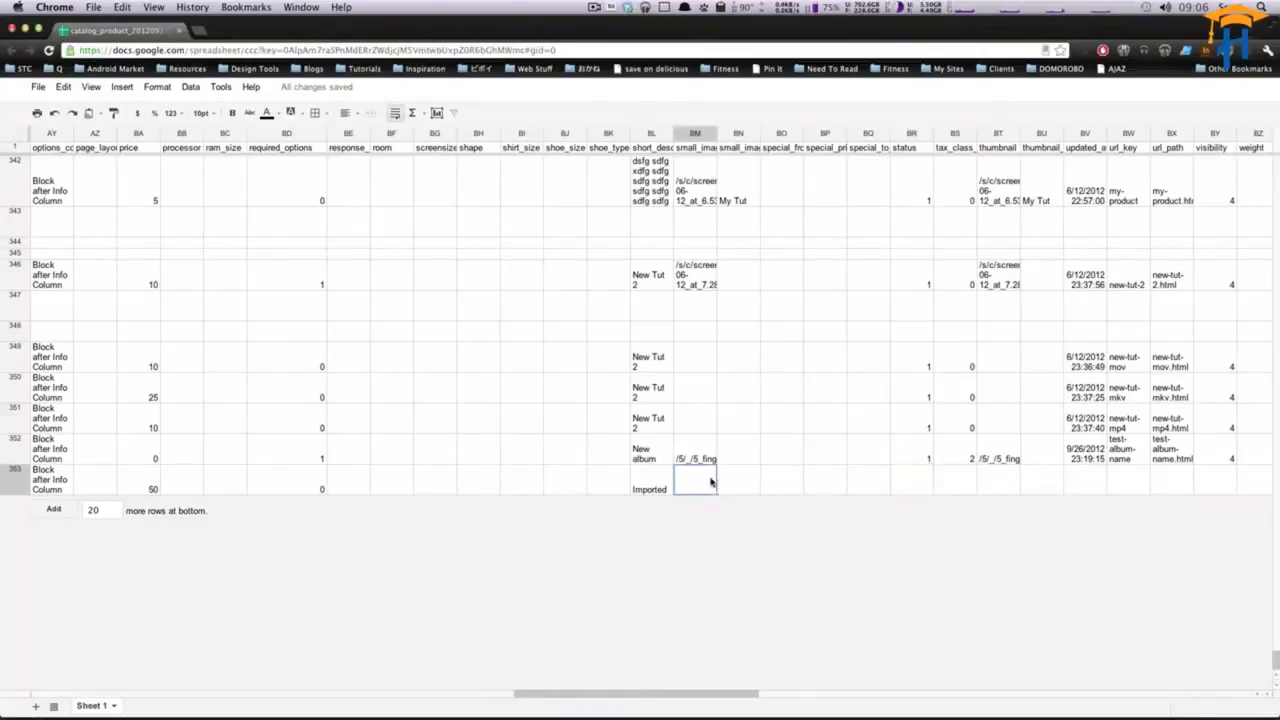
pyautogui.click(916, 478)
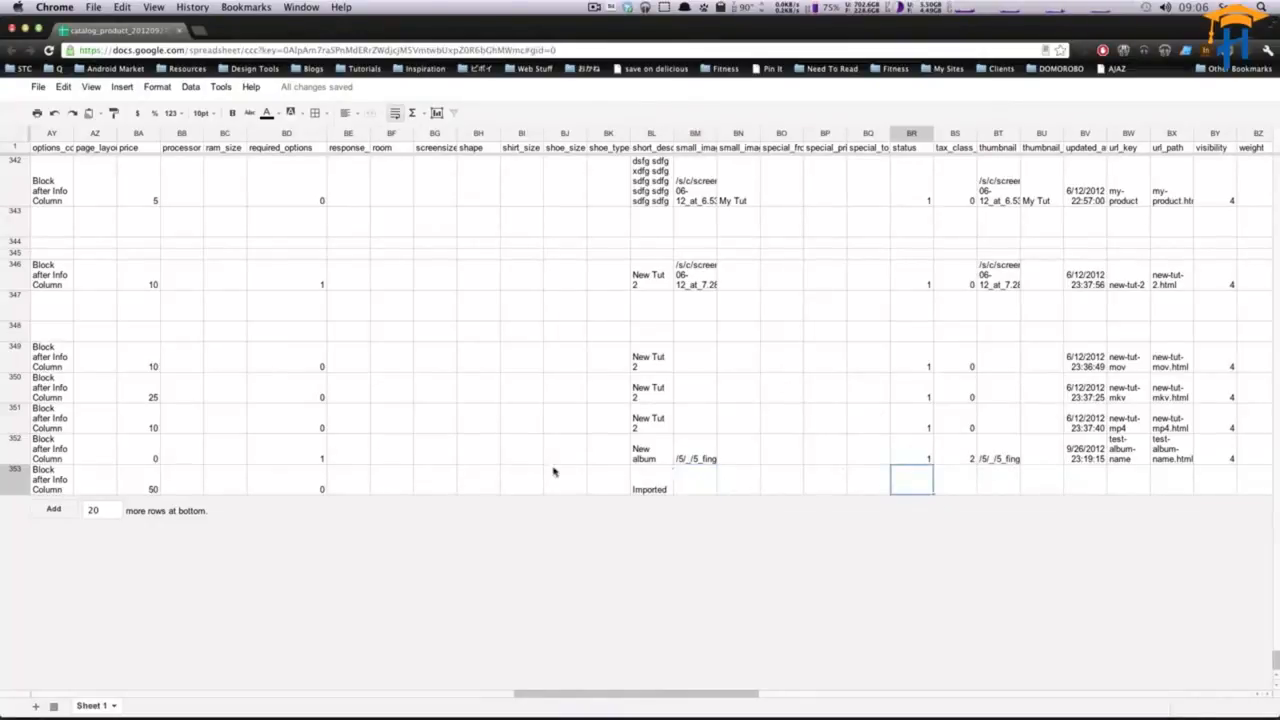
pyautogui.click(700, 493)
pyautogui.click(908, 486)
pyautogui.write('1')
pyautogui.press('Tab')
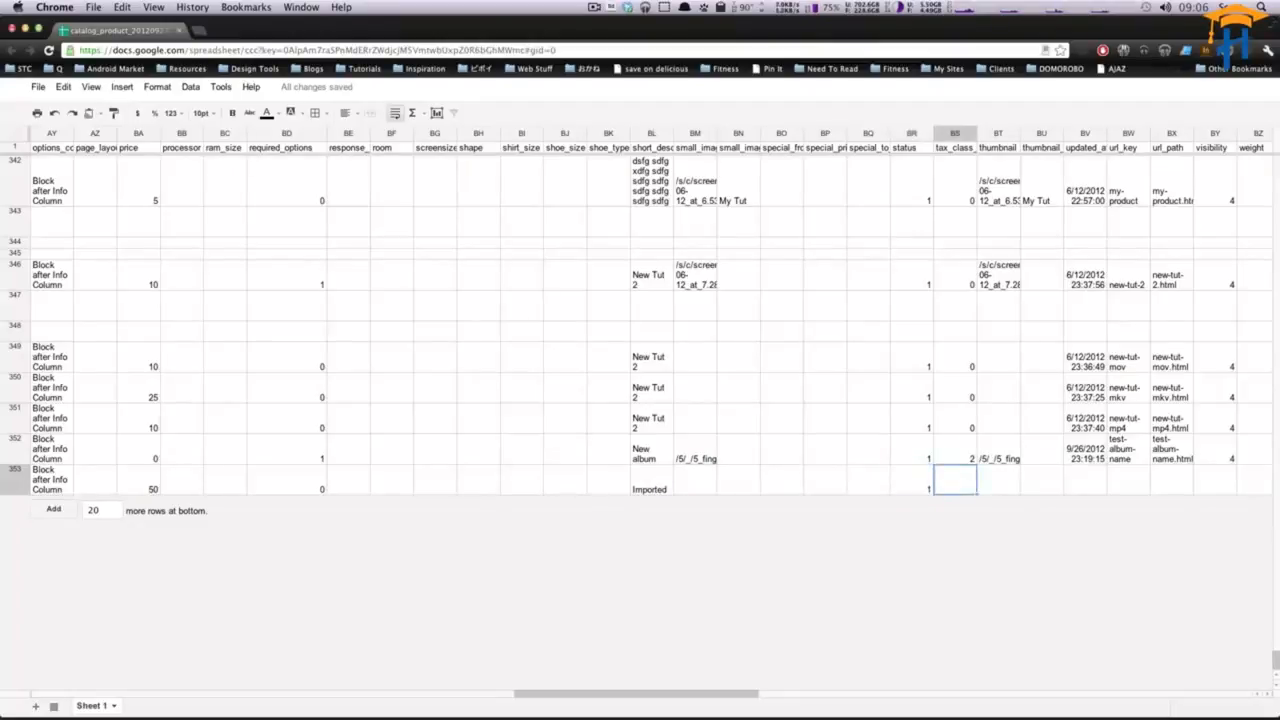
pyautogui.write('0')
pyautogui.press('Tab')
pyautogui.press('Tab')
pyautogui.press('Tab')
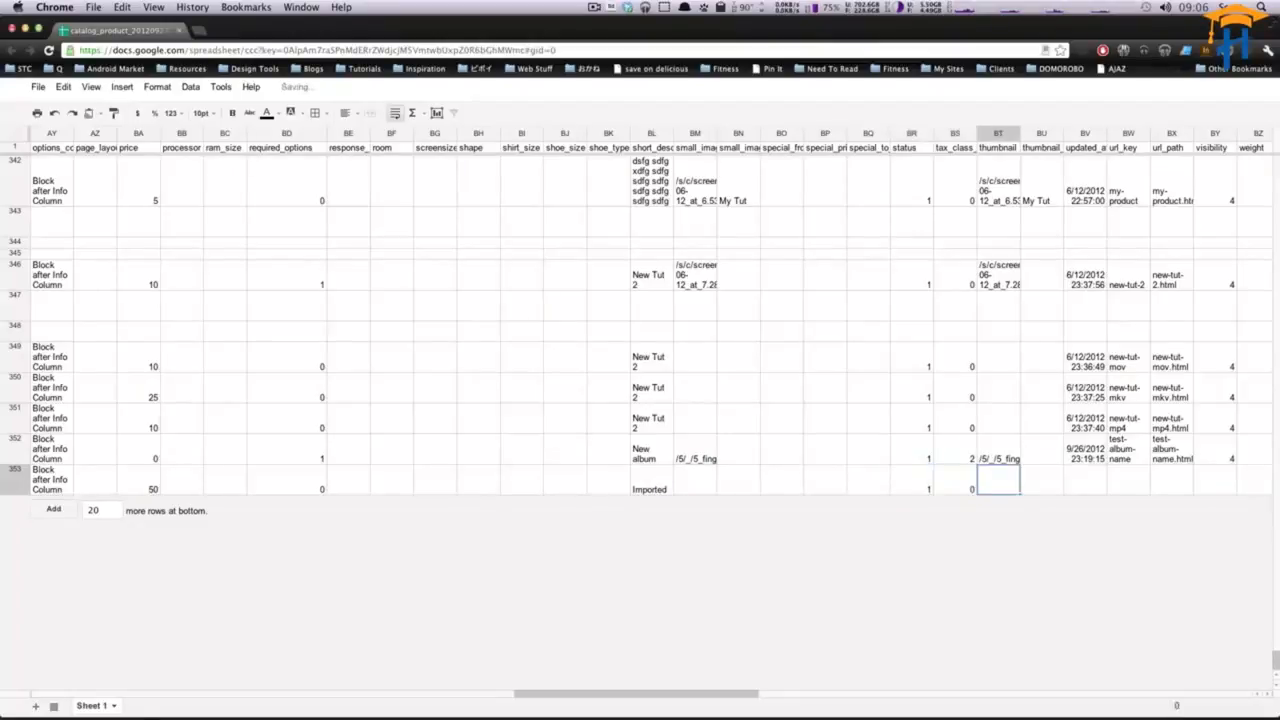
# - Set the new row's url_key to imported
pyautogui.press('Tab')
pyautogui.press('Tab')
pyautogui.press('Tab')
pyautogui.press('Tab')
pyautogui.press('Tab')
pyautogui.press('Tab')
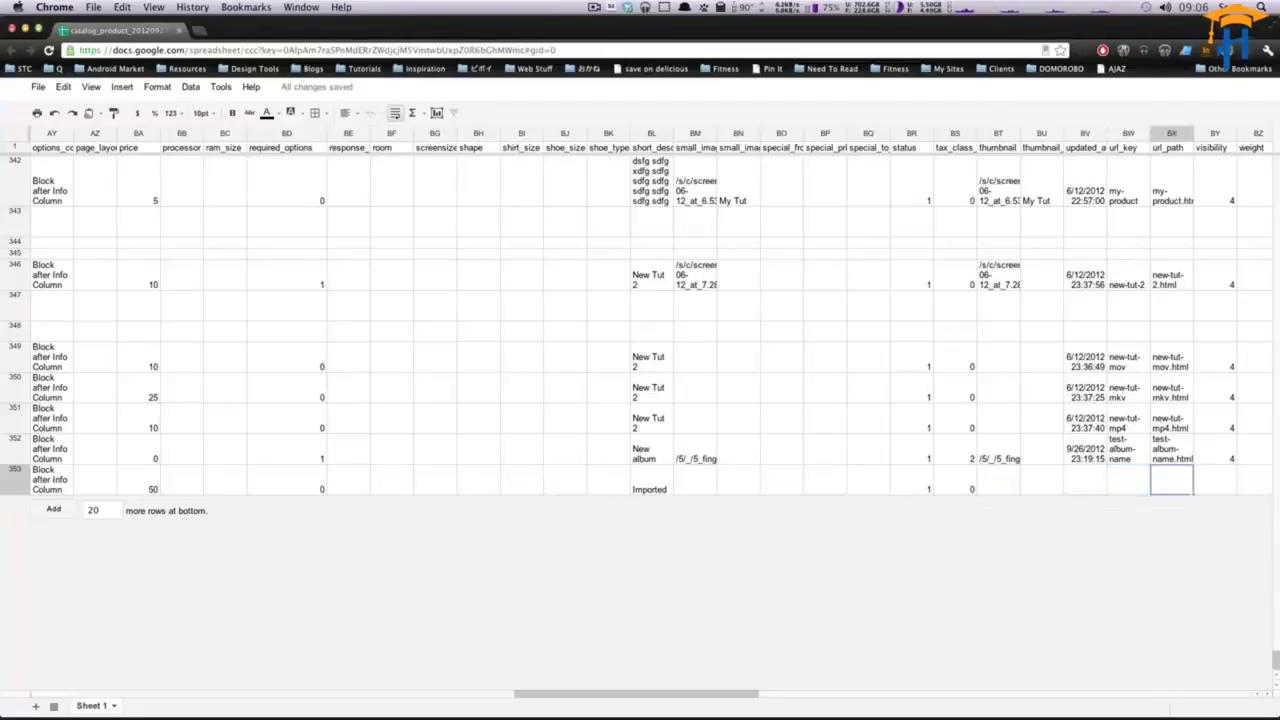
pyautogui.press('Left')
pyautogui.press('Left')
pyautogui.press('Left')
pyautogui.press('Left')
pyautogui.press('Left')
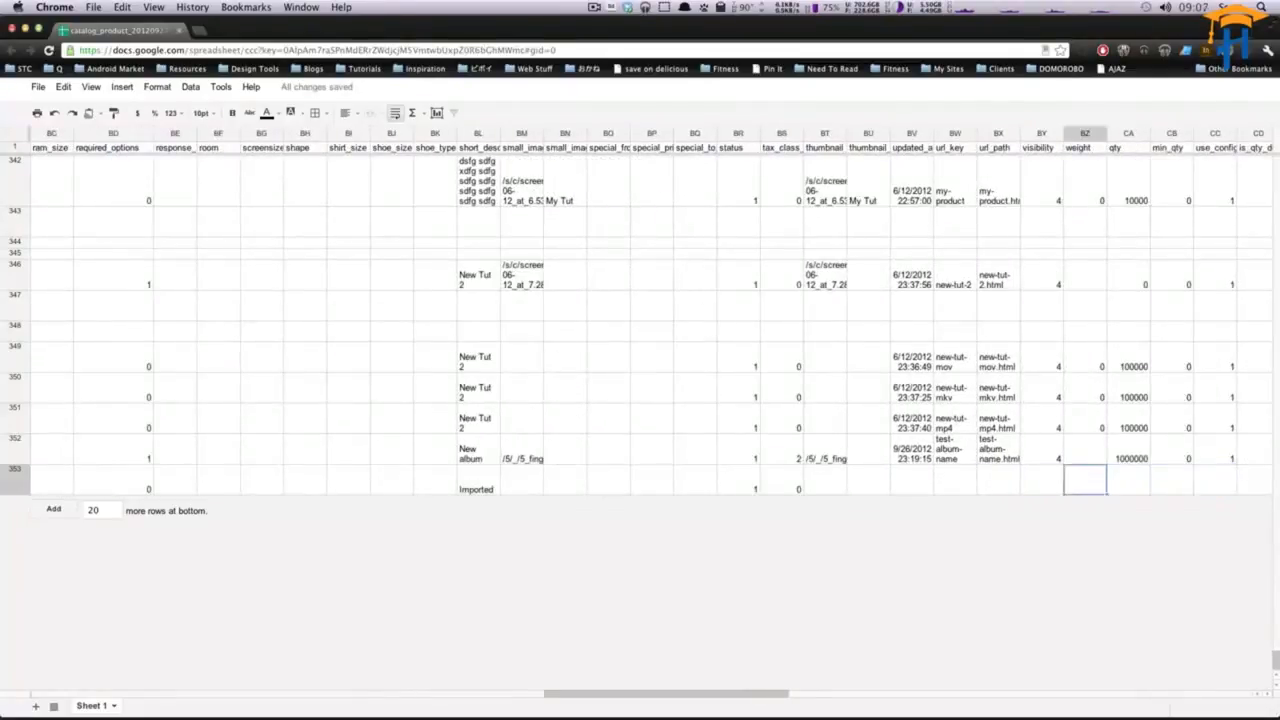
pyautogui.write('imported')
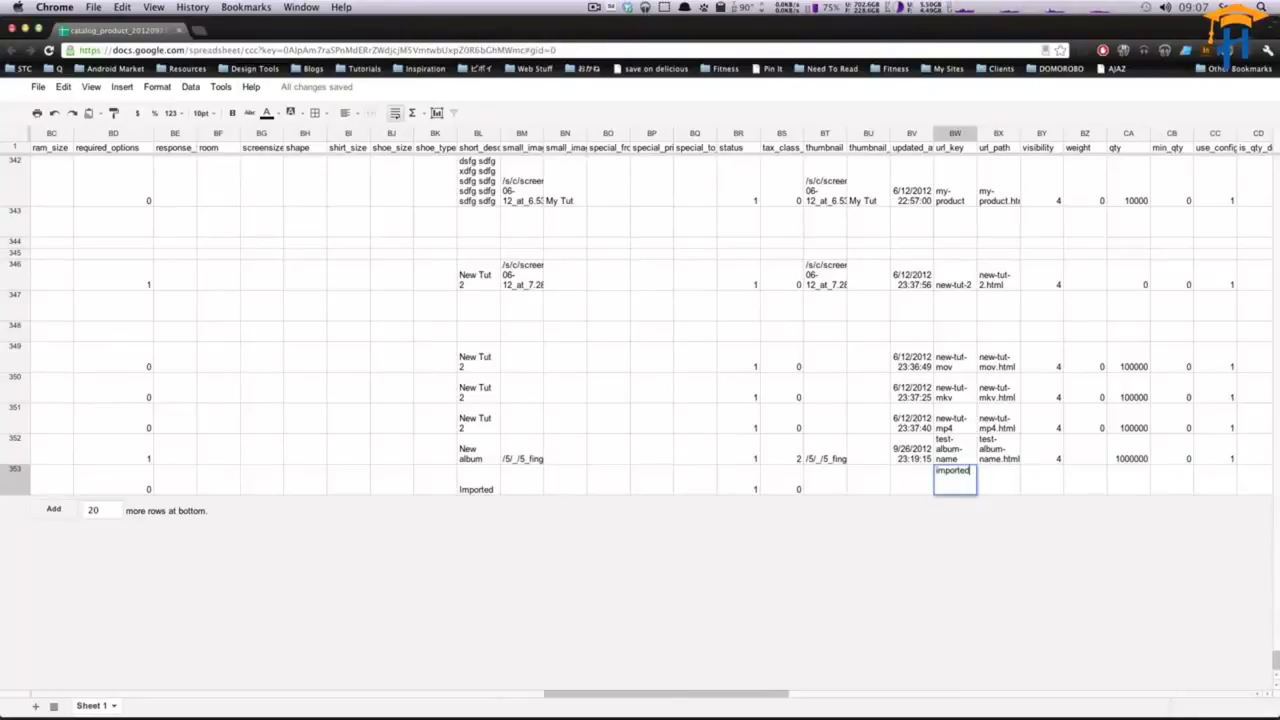
pyautogui.press('Tab')
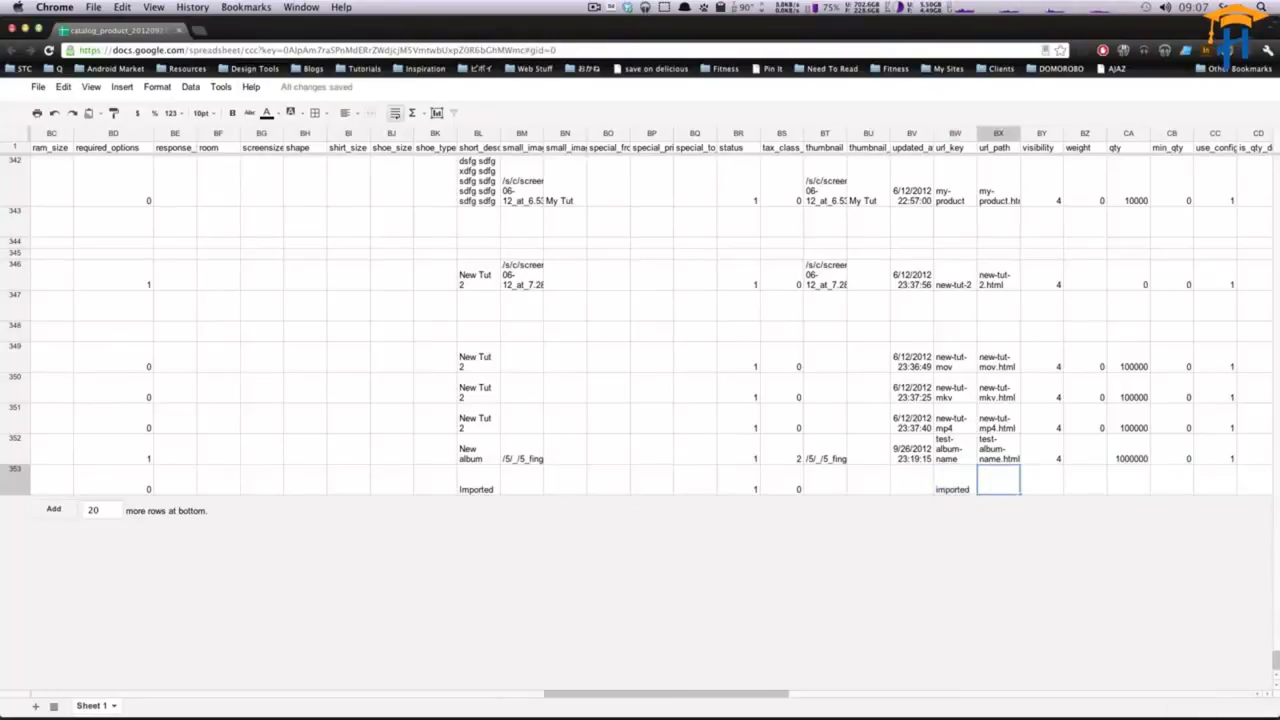
# - Set the new row's url_path to imported.html
pyautogui.write('imported.html')
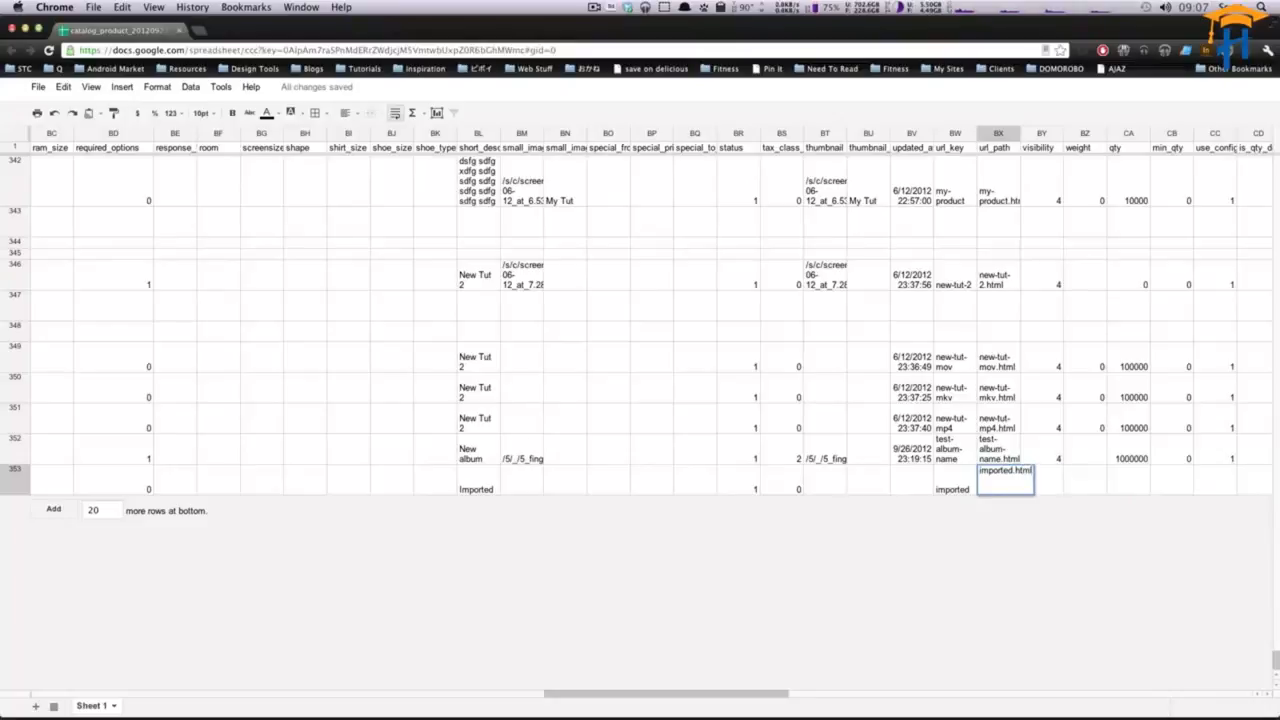
pyautogui.press('Tab')
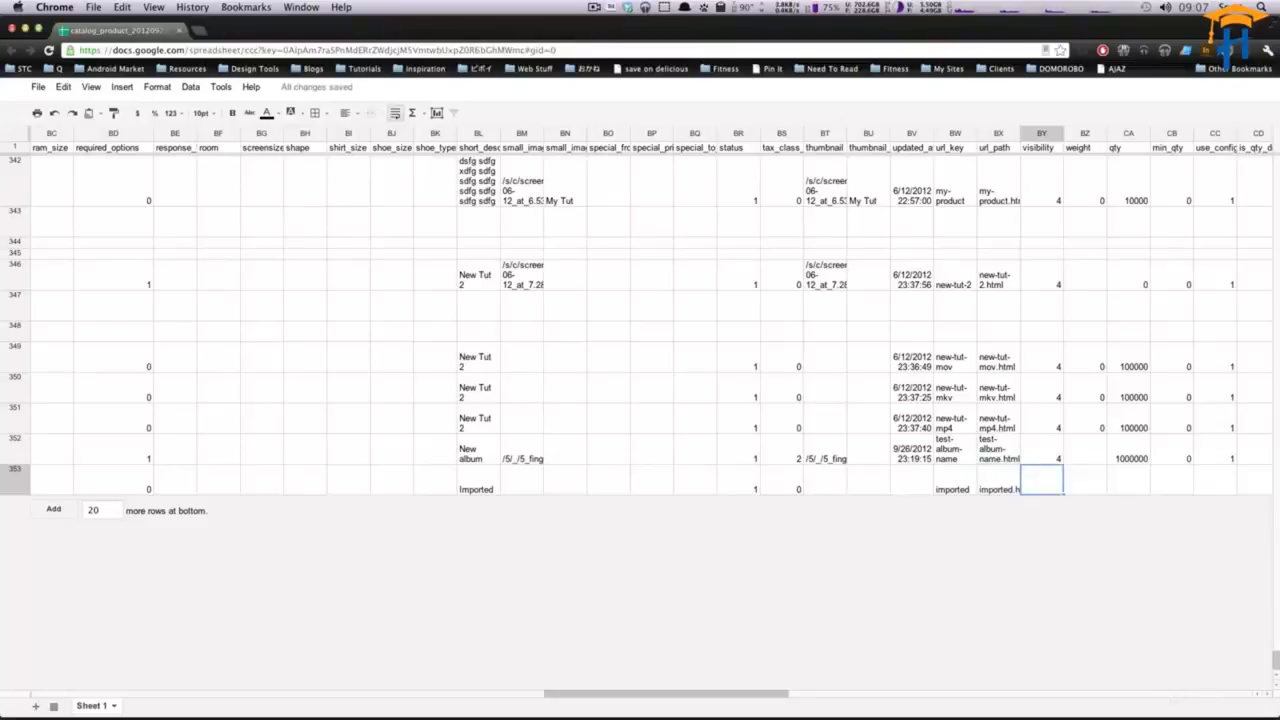
# - Set the new row's visibility to 4 and weight to 0
pyautogui.click(991, 484)
pyautogui.press('Tab')
pyautogui.write('4')
pyautogui.press('Tab')
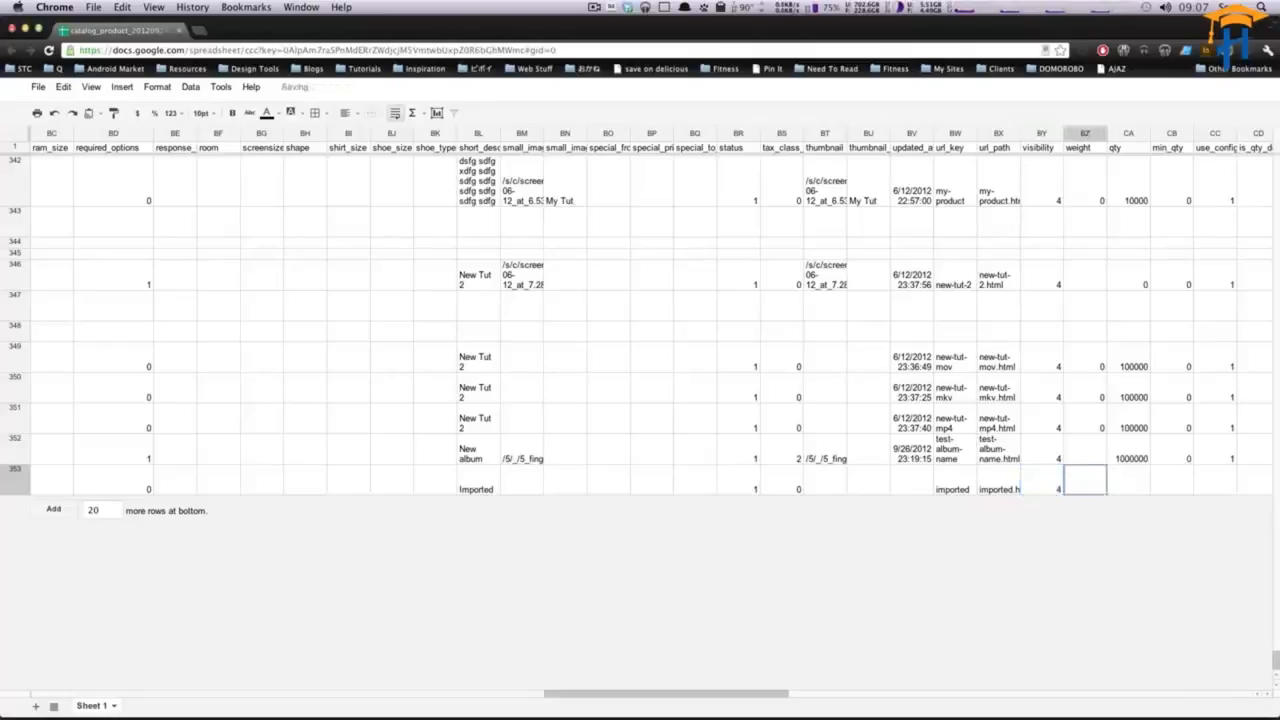
pyautogui.write('0')
pyautogui.press('Tab')
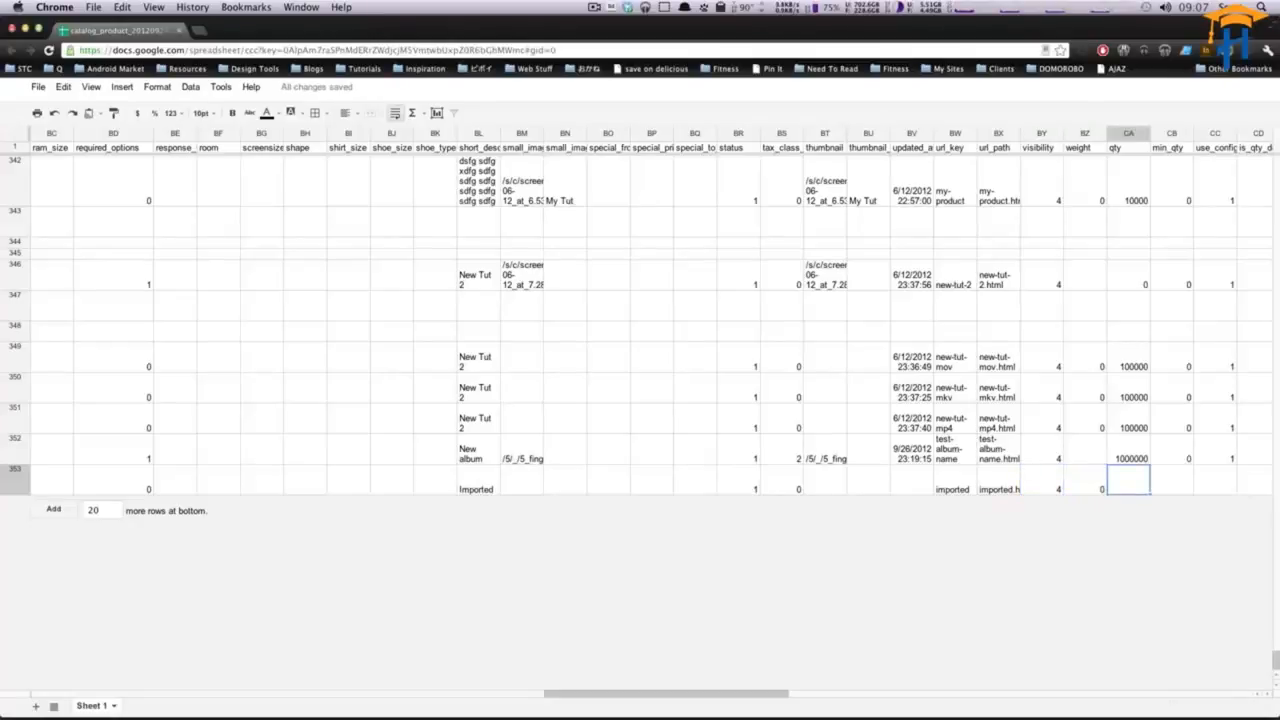
# - Set the new row's qty to 10000
pyautogui.write('10')
pyautogui.press('Tab')
pyautogui.press('Tab')
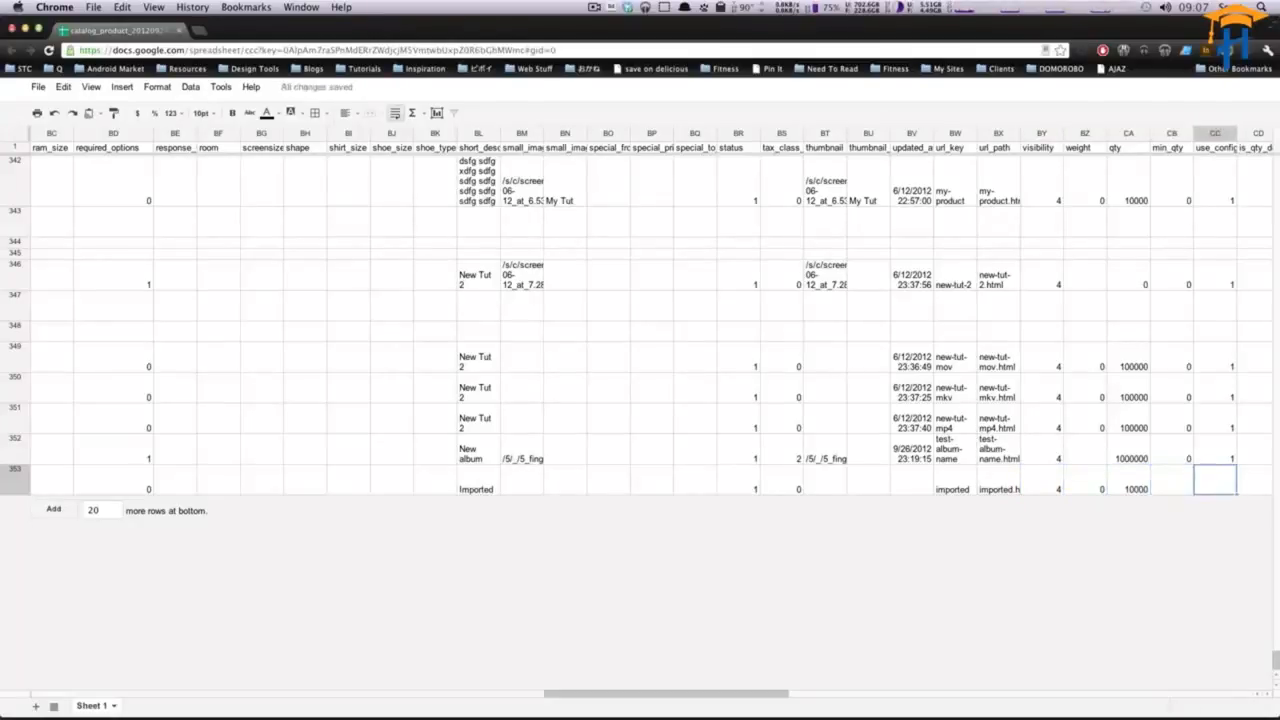
pyautogui.press('Left')
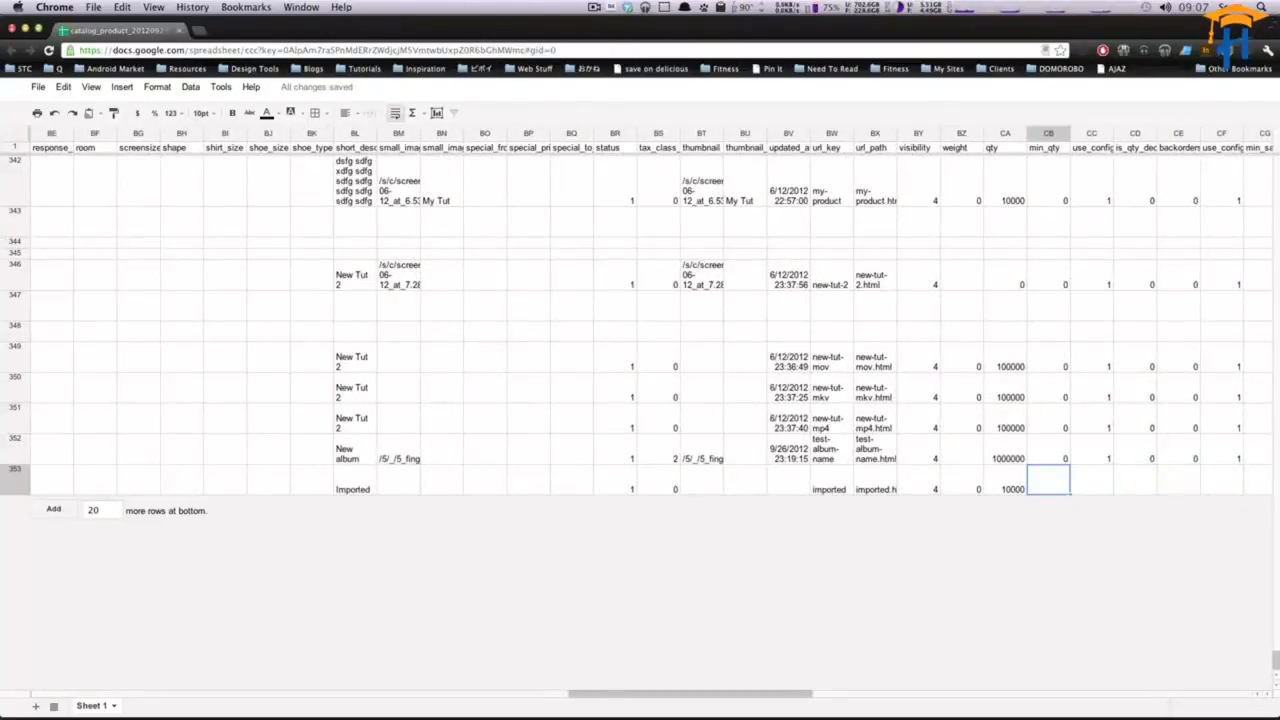
# - Set the new row's min_qty to 0, use_config_min_qty to 1, is_qty_decimal to 0, backorders to 0 and use_config_backorders to 1
pyautogui.write('0')
pyautogui.press('Tab')
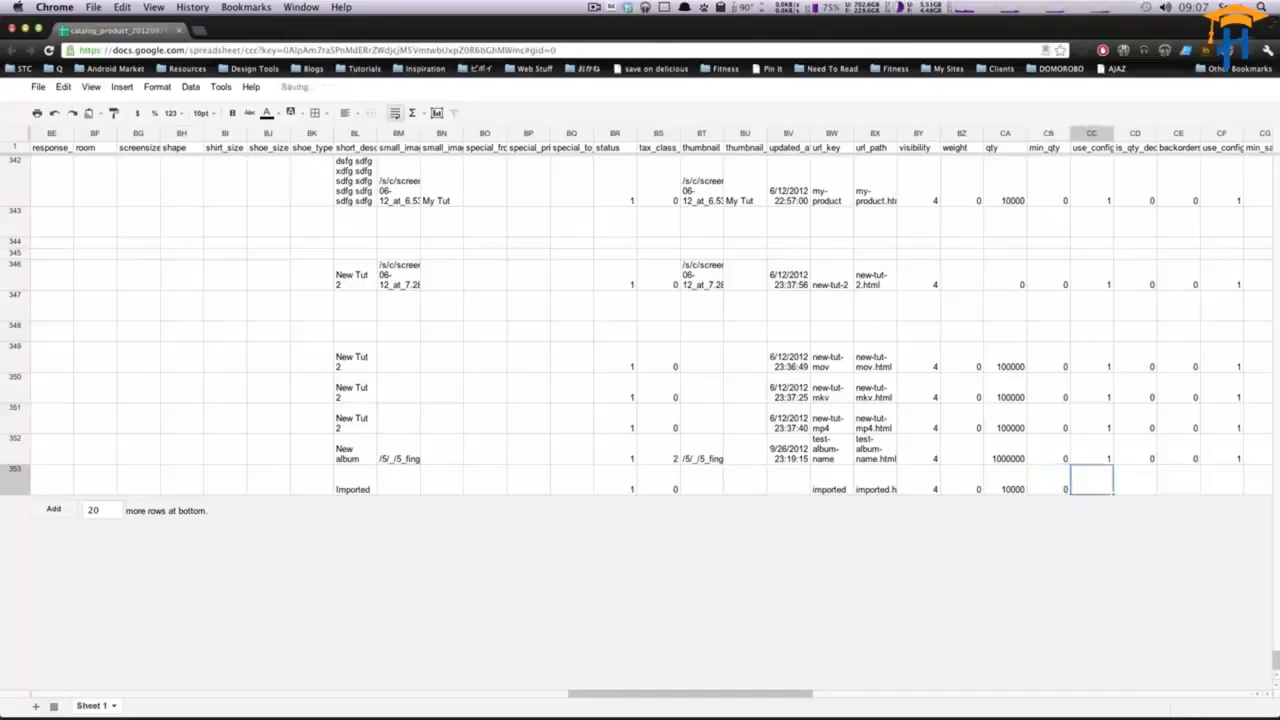
pyautogui.write('1')
pyautogui.press('Tab')
pyautogui.write('0')
pyautogui.press('Tab')
pyautogui.write('0')
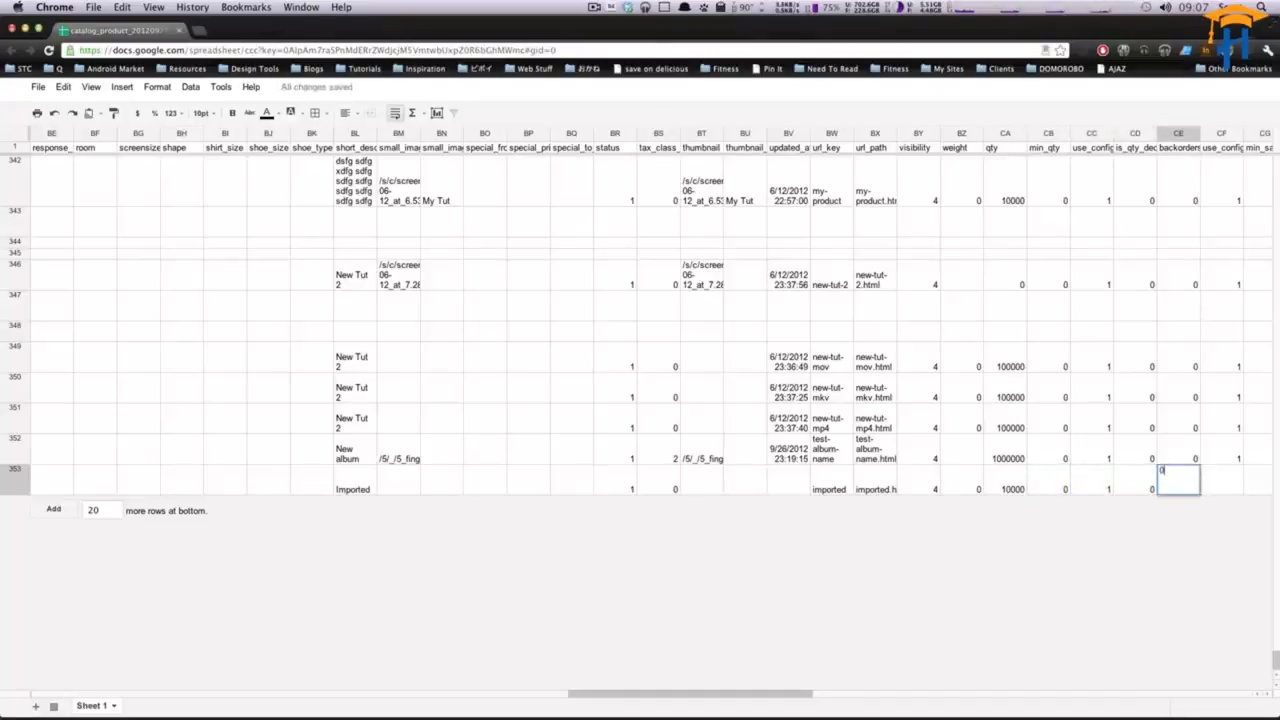
pyautogui.press('Tab')
pyautogui.write('1')
pyautogui.press('Tab')
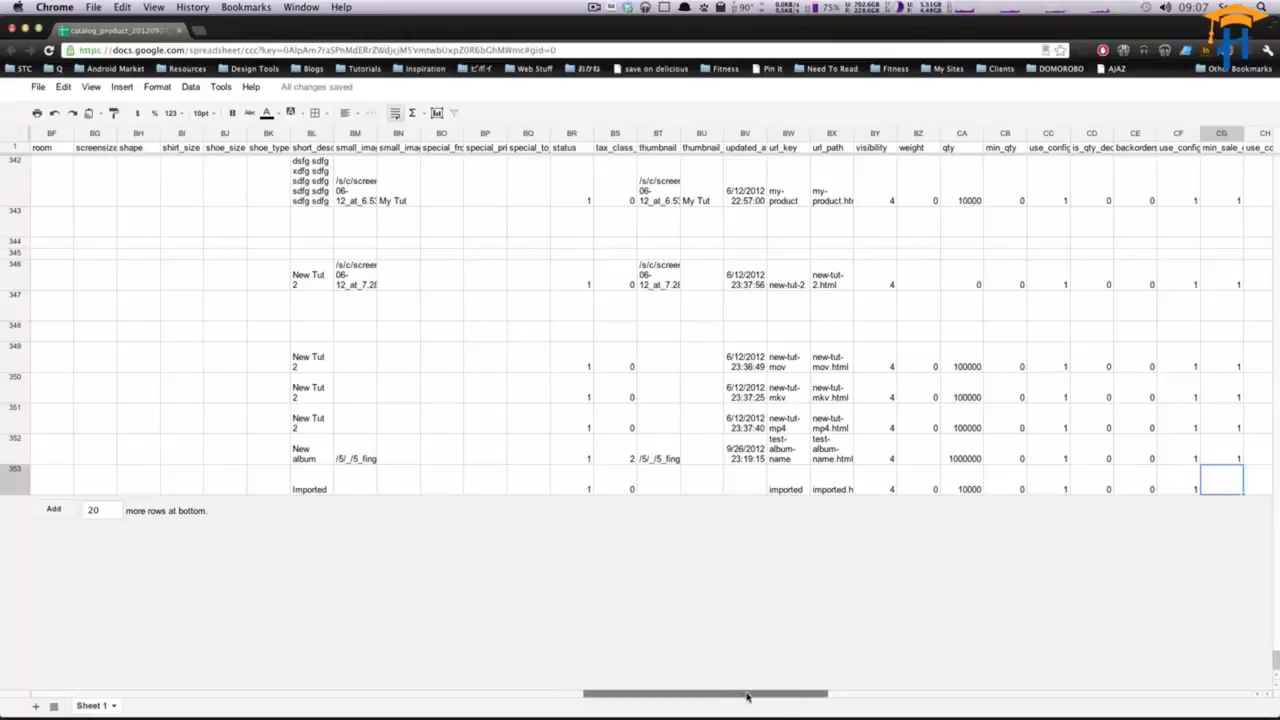
# - Fill the new row's min_sale_qty through is_in_stock columns with 1, 0, 0, 1 and 1
pyautogui.moveTo(747, 697); pyautogui.dragTo(794, 694)
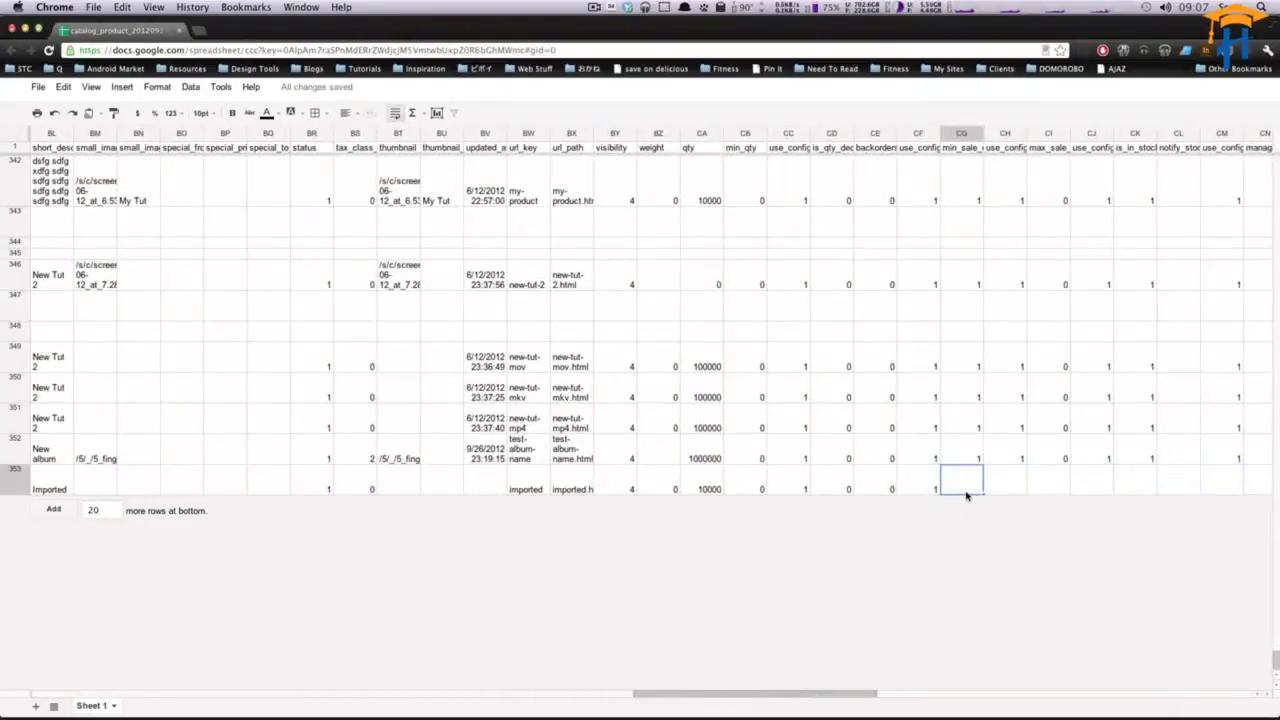
pyautogui.write('1')
pyautogui.press('Tab')
pyautogui.write('0')
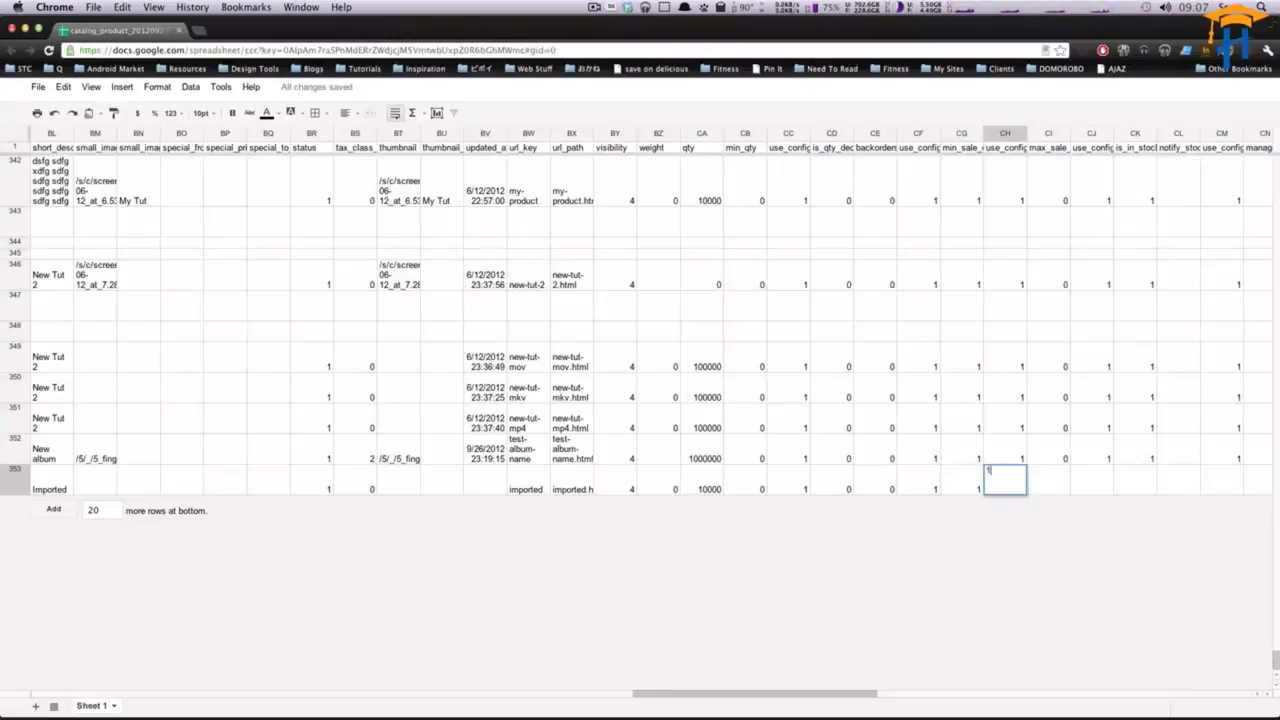
pyautogui.press('Tab')
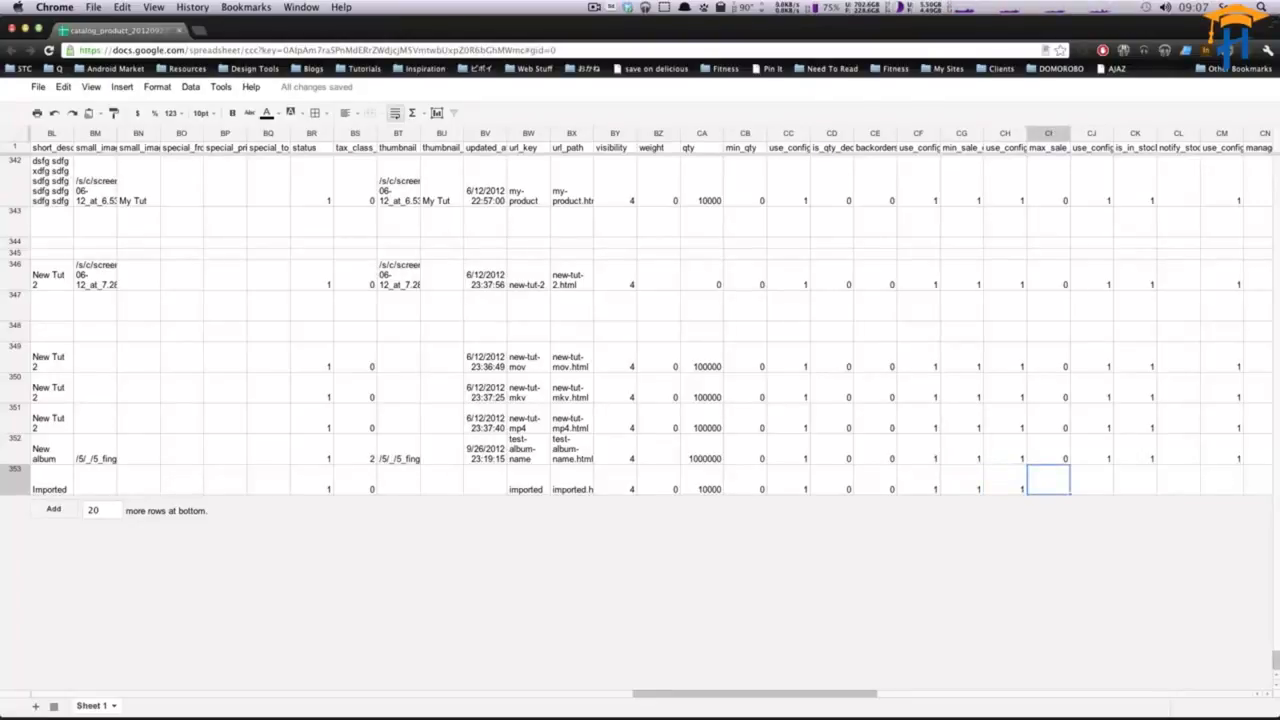
pyautogui.write('0')
pyautogui.press('Tab')
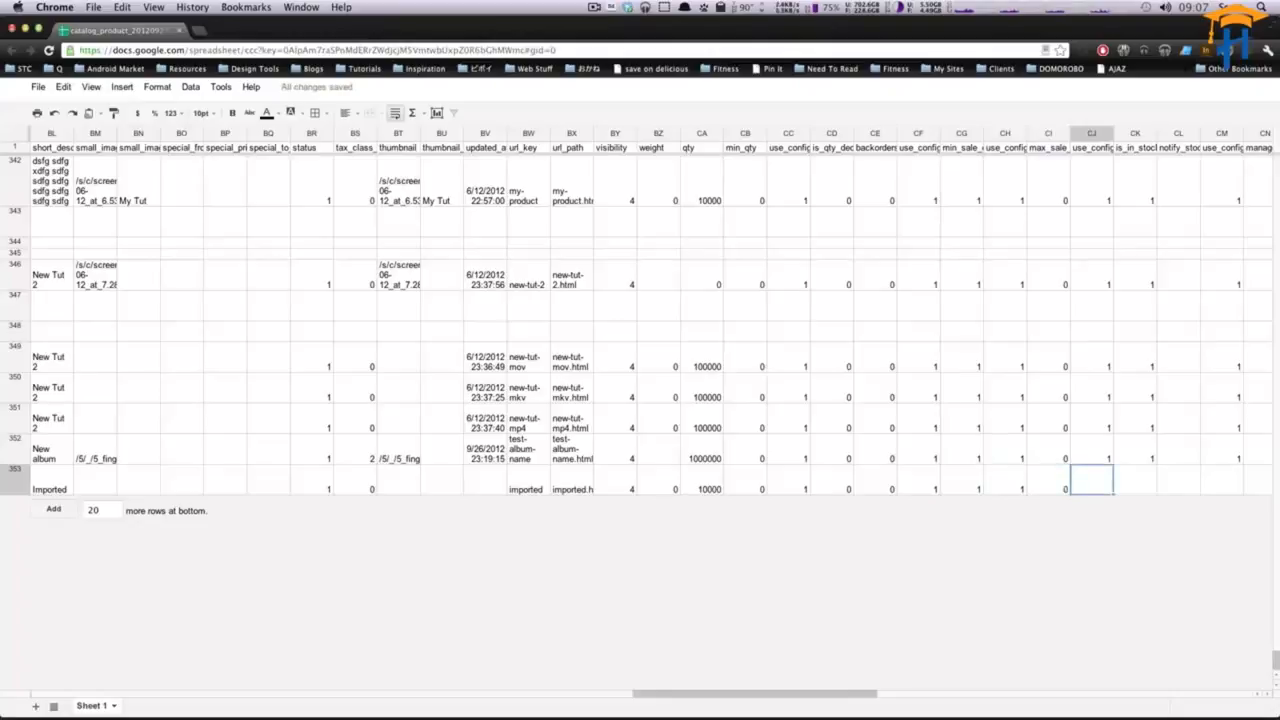
pyautogui.write('1')
pyautogui.press('Tab')
pyautogui.write('1')
pyautogui.press('Tab')
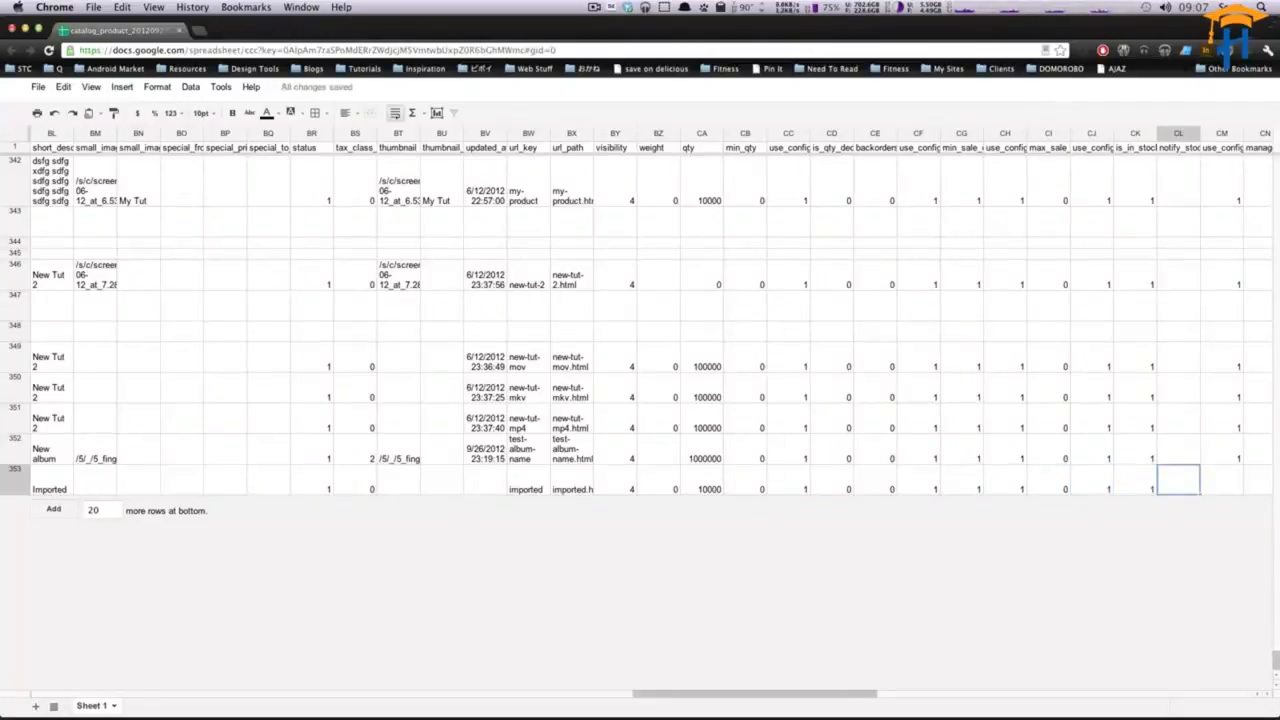
# - Set the new row's use_config_notify_stock_qty to 1 and manage_stock to 0
pyautogui.press('Tab')
pyautogui.press('Left')
pyautogui.press('Left')
pyautogui.press('Right')
pyautogui.press('Right')
pyautogui.write('1')
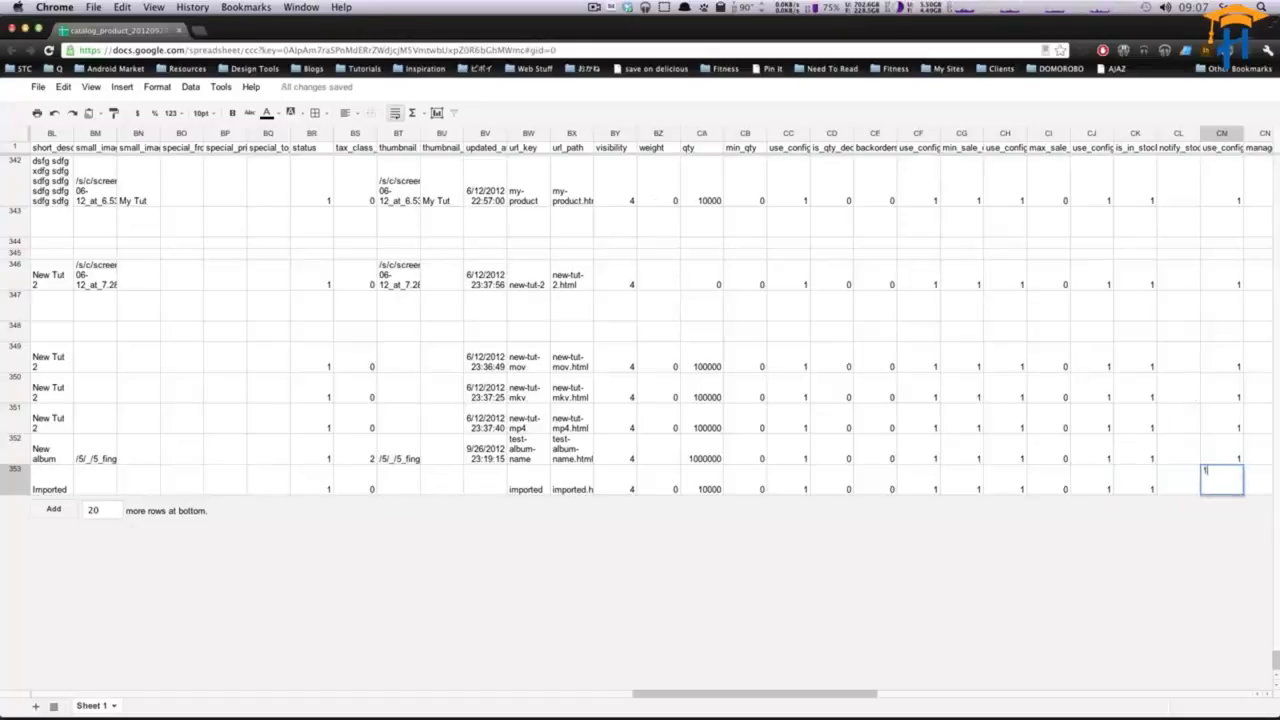
pyautogui.press('Tab')
pyautogui.press('Tab')
pyautogui.press('Left')
pyautogui.write('0')
pyautogui.press('Tab')
pyautogui.press('Tab')
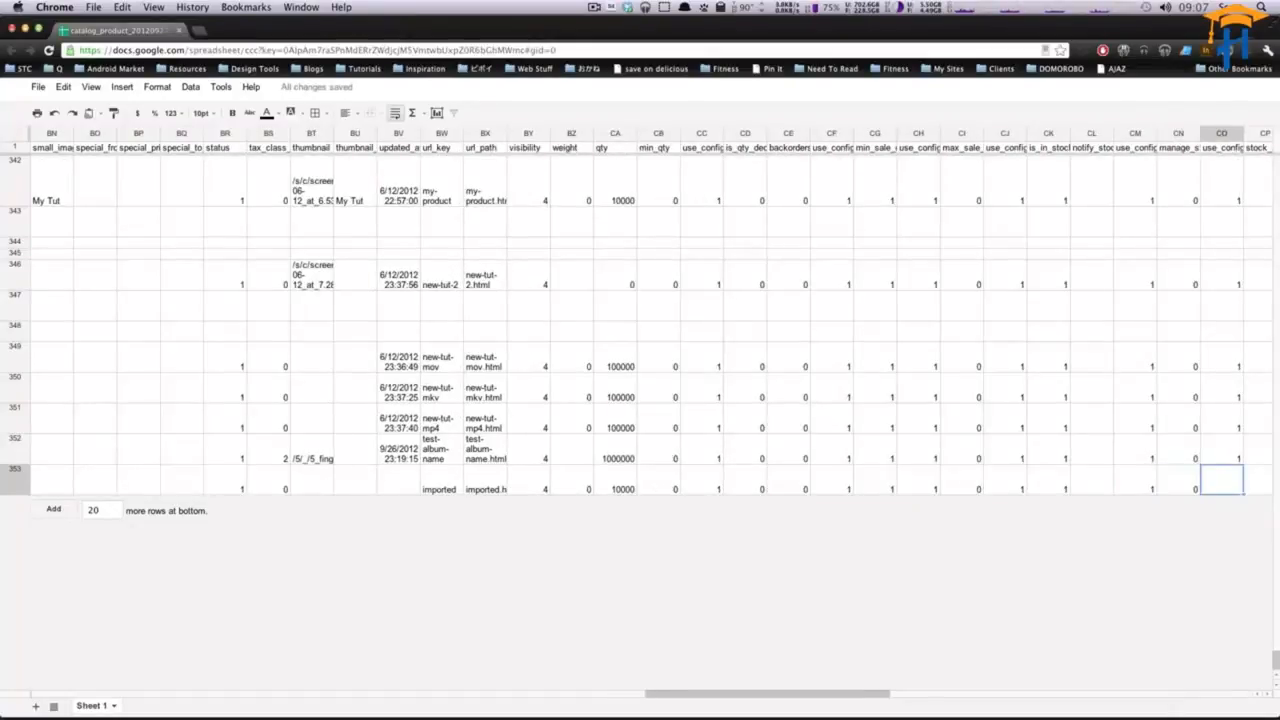
# - Set the new row's stock_status to 0, use_config_qty_increments to 1 and qty_increments to 0, widening the manage_stock column
pyautogui.write('0')
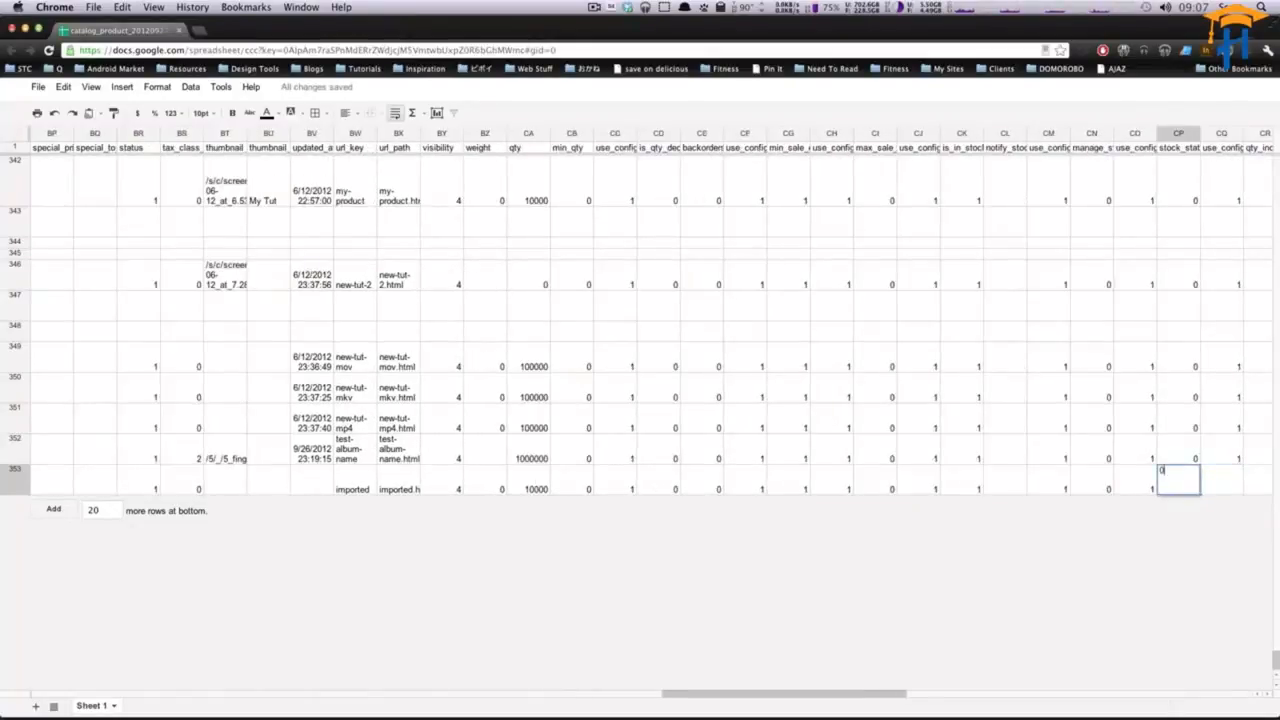
pyautogui.press('Tab')
pyautogui.write('1')
pyautogui.press('Tab')
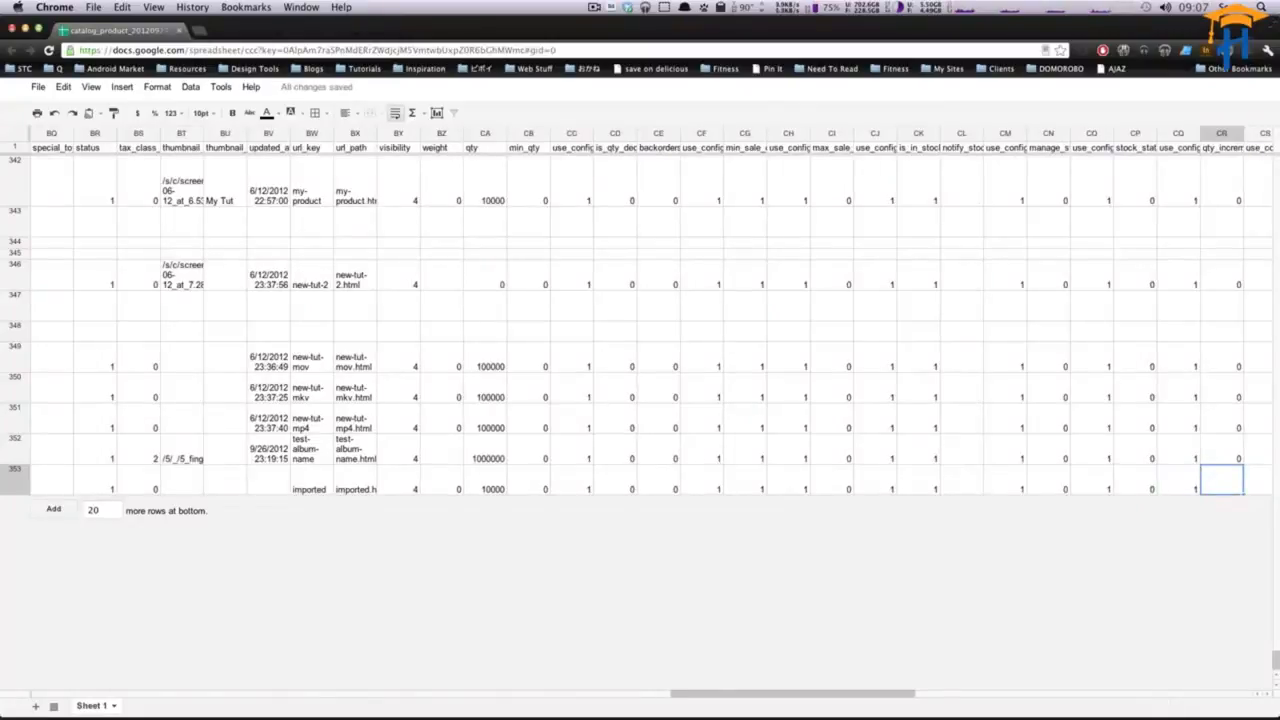
pyautogui.write('0')
pyautogui.press('Tab')
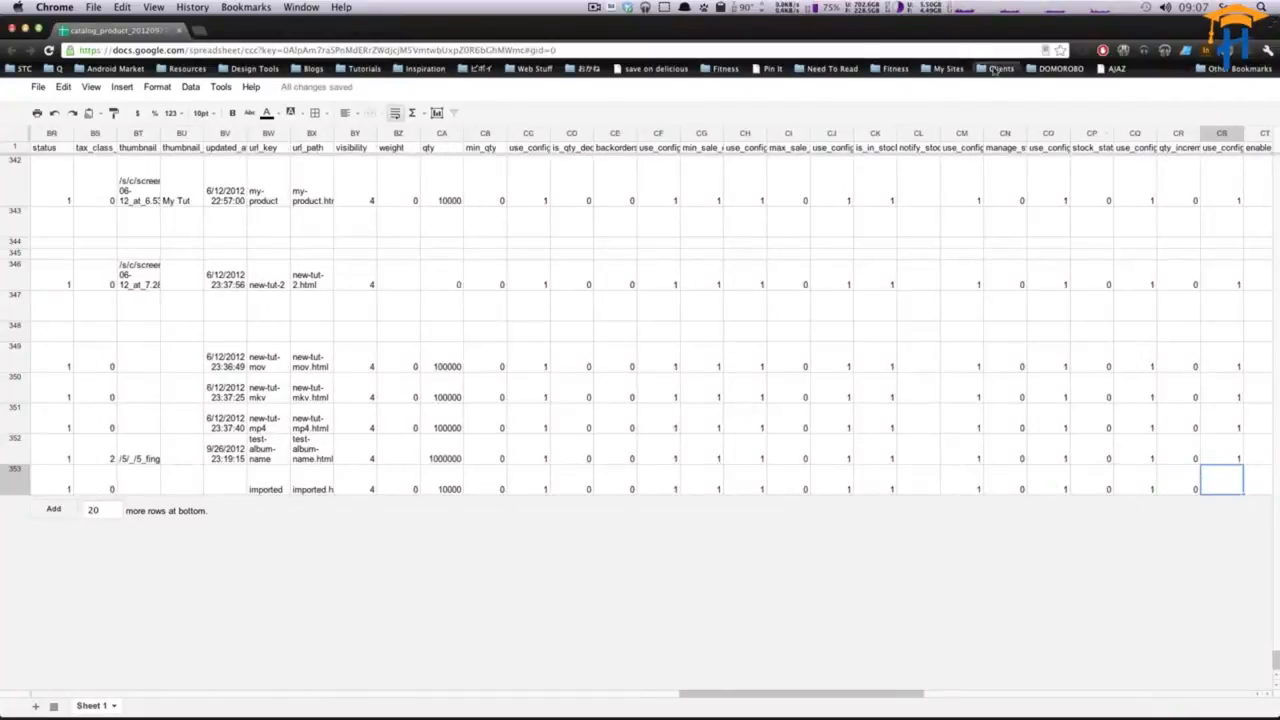
pyautogui.moveTo(1026, 134); pyautogui.dragTo(1050, 134)
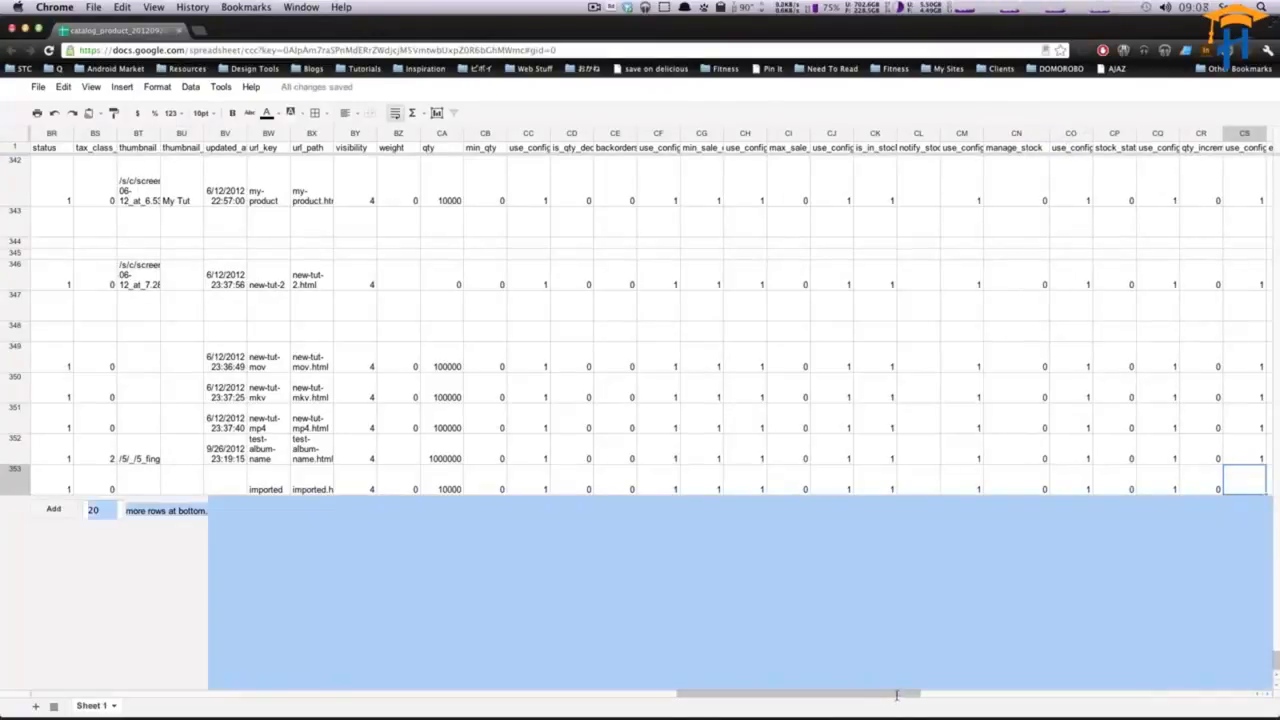
# - Set the new row's use_config_enable_qty_inc to 1, enable_qty_increments to 0 and is_decimal_divided to 0
pyautogui.moveTo(874, 694); pyautogui.dragTo(983, 700)
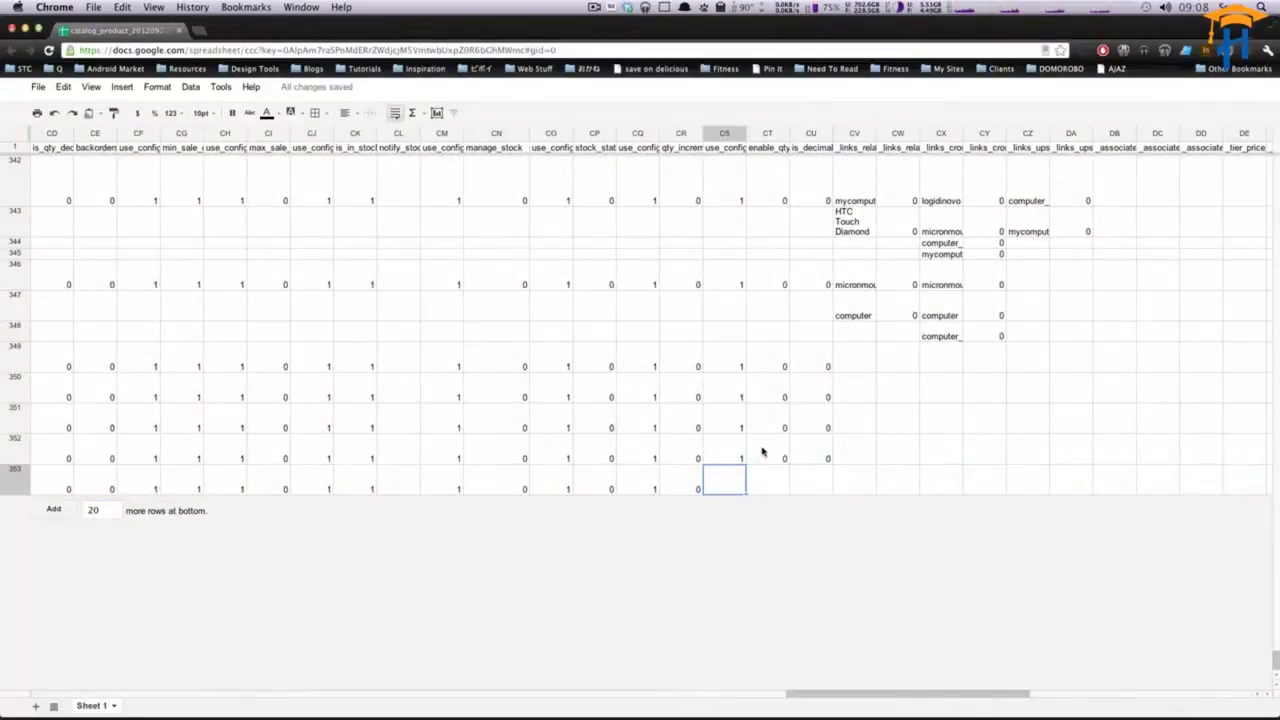
pyautogui.write('1')
pyautogui.press('Tab')
pyautogui.write('0')
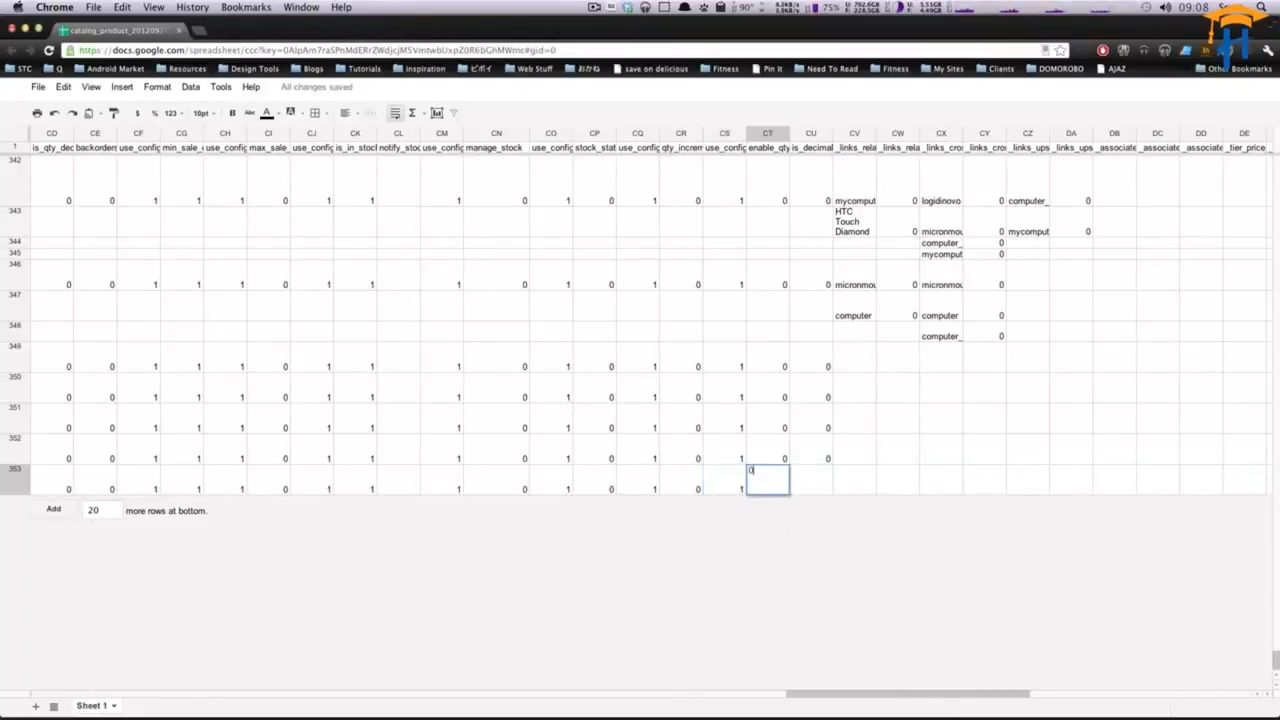
pyautogui.press('Tab')
pyautogui.write('0')
pyautogui.press('Tab')
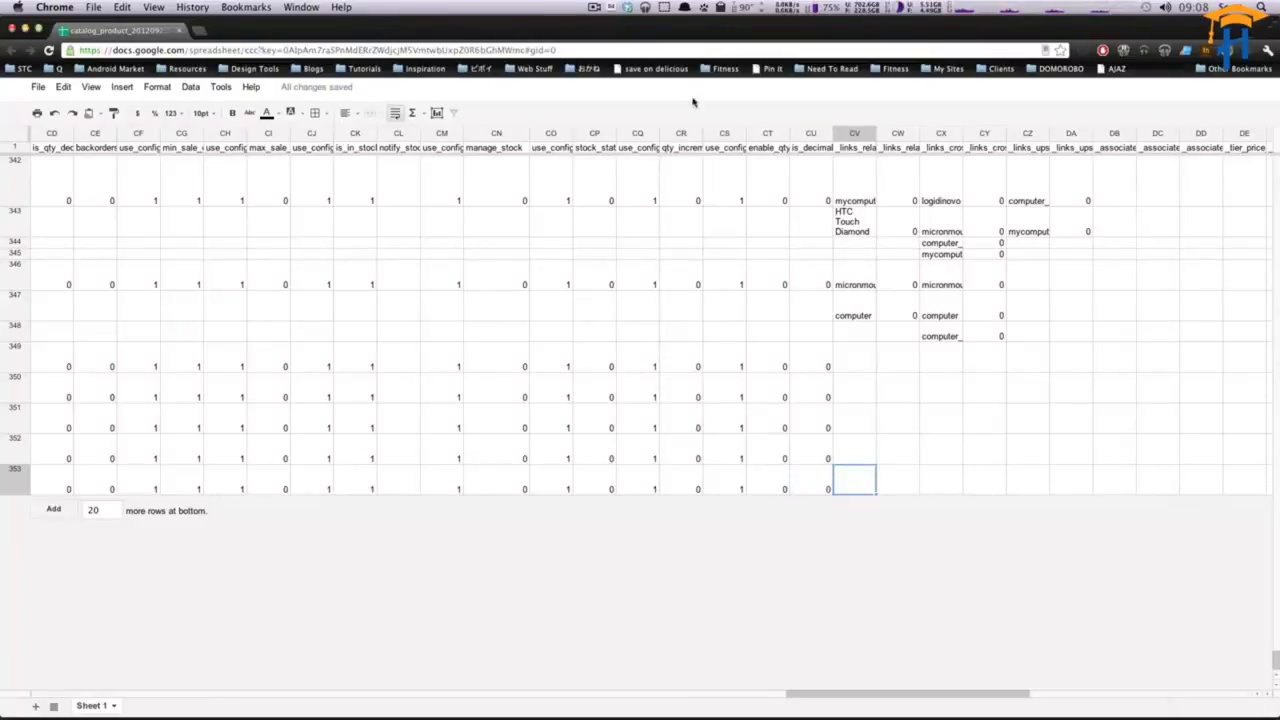
# - Review the remaining link, media and custom columns of the new product row
pyautogui.click(638, 148)
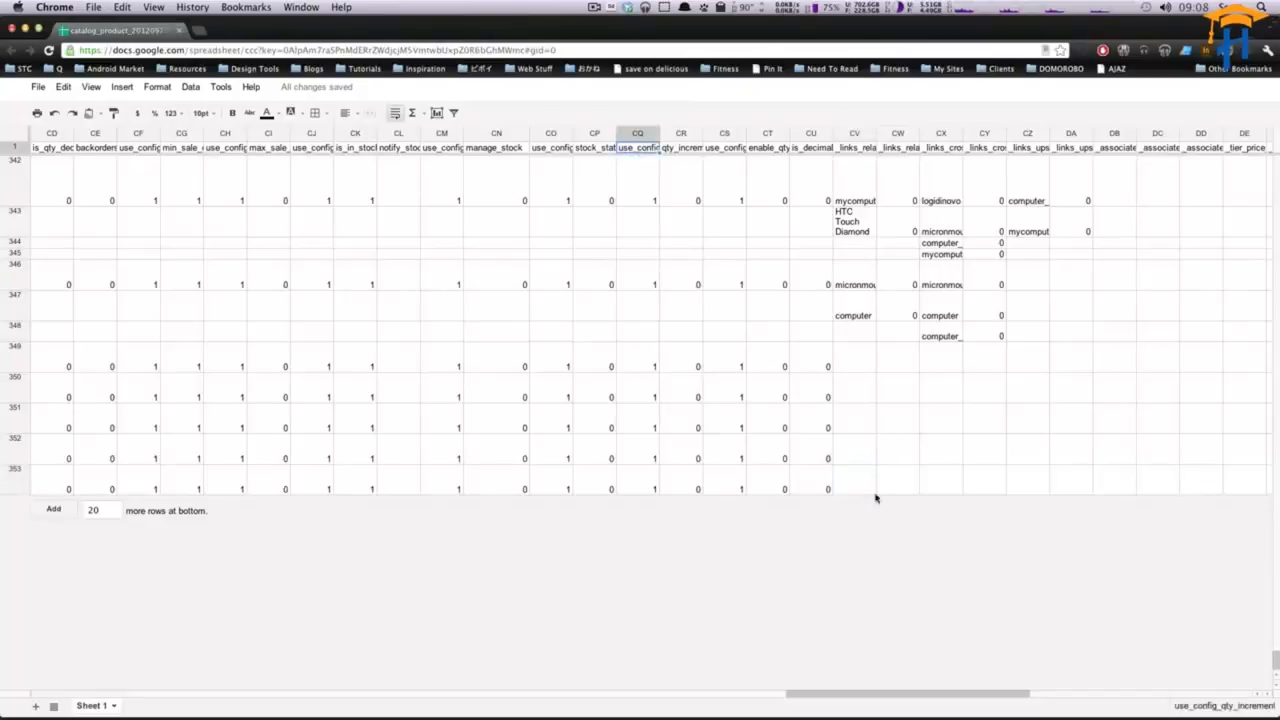
pyautogui.press('Right')
pyautogui.press('Right')
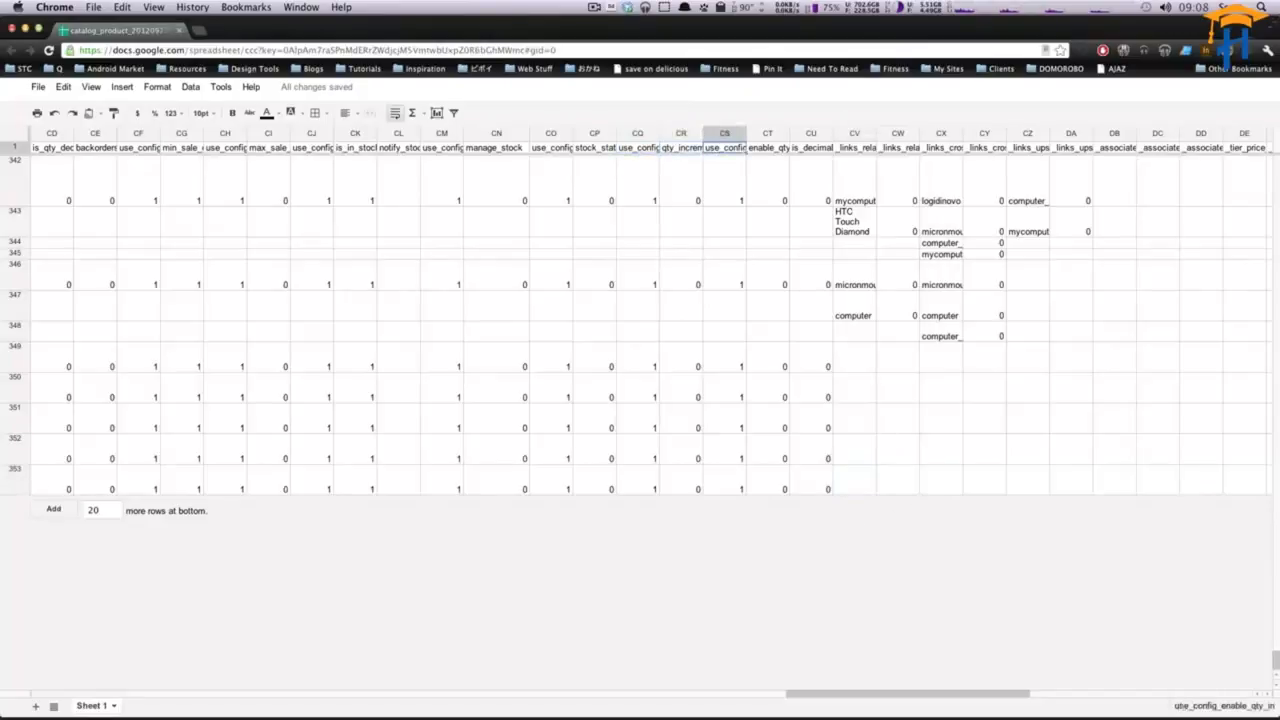
pyautogui.click(1037, 391)
pyautogui.press('Down')
pyautogui.press('Right')
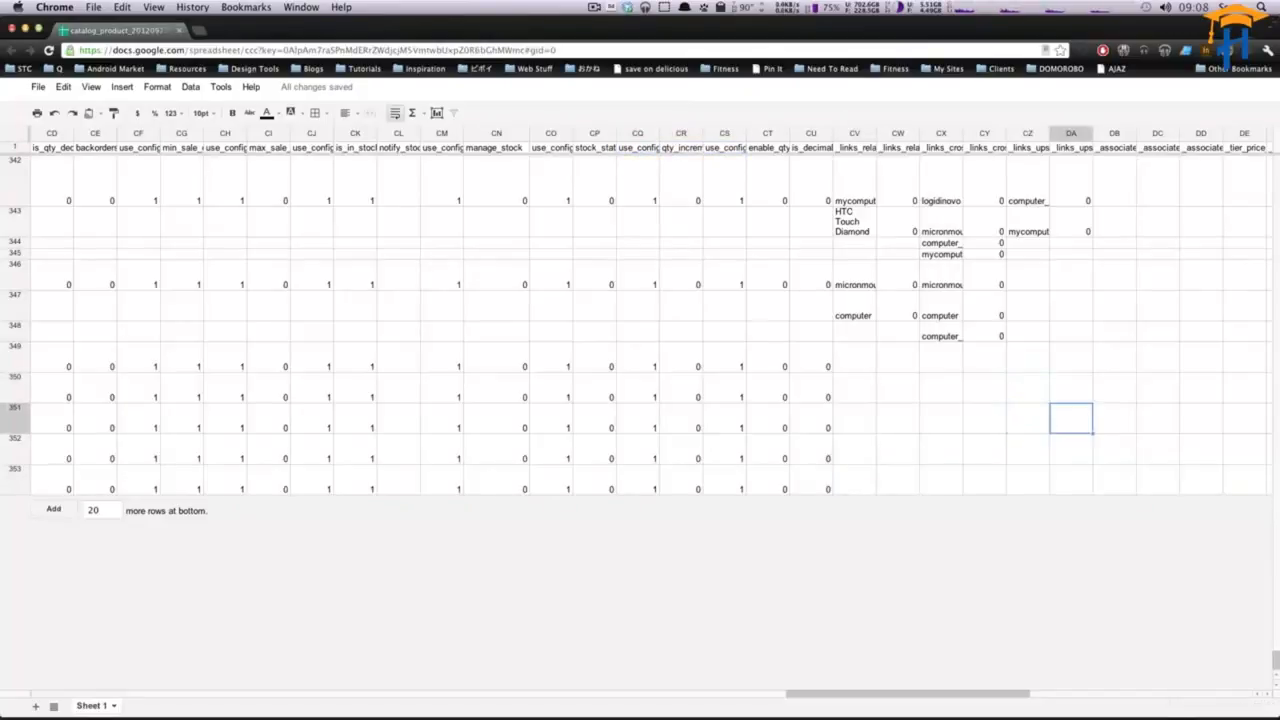
pyautogui.press('Right')
pyautogui.press('Right')
pyautogui.press('Right')
pyautogui.press('Right')
pyautogui.press('Right')
pyautogui.press('Right')
pyautogui.press('Right')
pyautogui.press('Right')
pyautogui.press('Right')
pyautogui.press('Right')
pyautogui.press('Right')
pyautogui.press('Right')
pyautogui.press('Right')
pyautogui.press('Right')
pyautogui.press('Right')
pyautogui.press('Right')
pyautogui.press('Right')
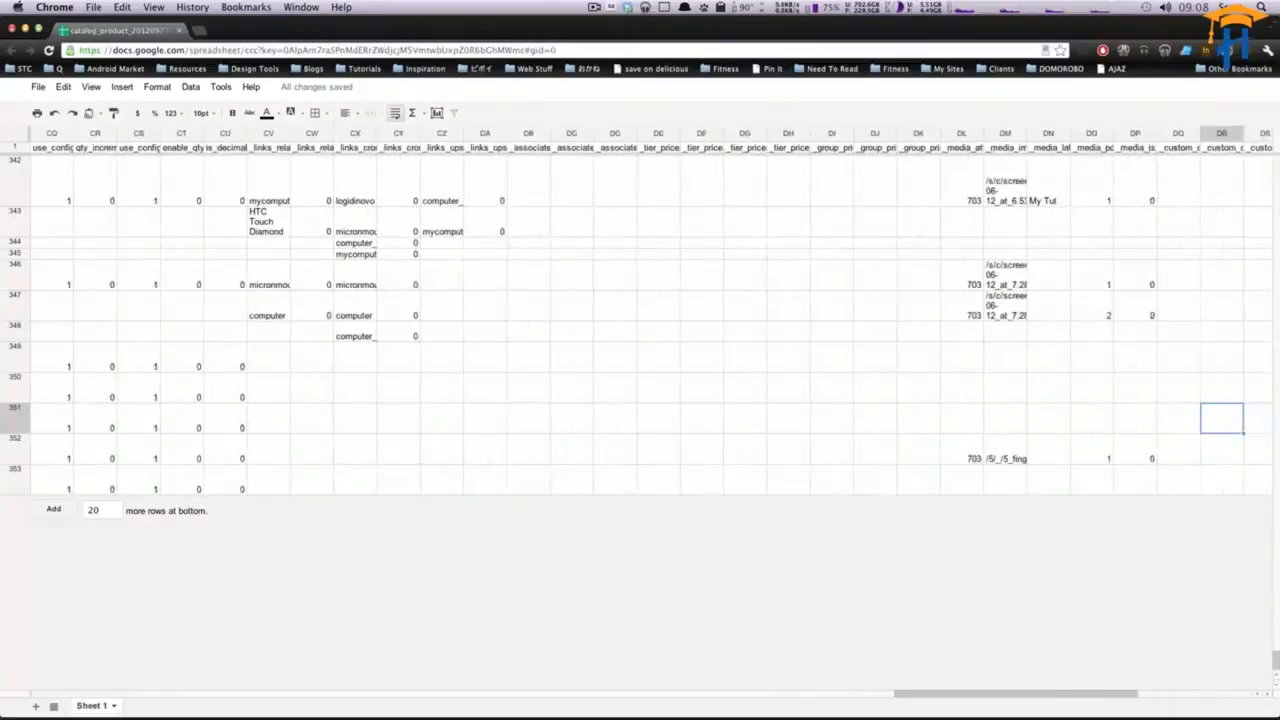
pyautogui.press('Down')
pyautogui.press('Down')
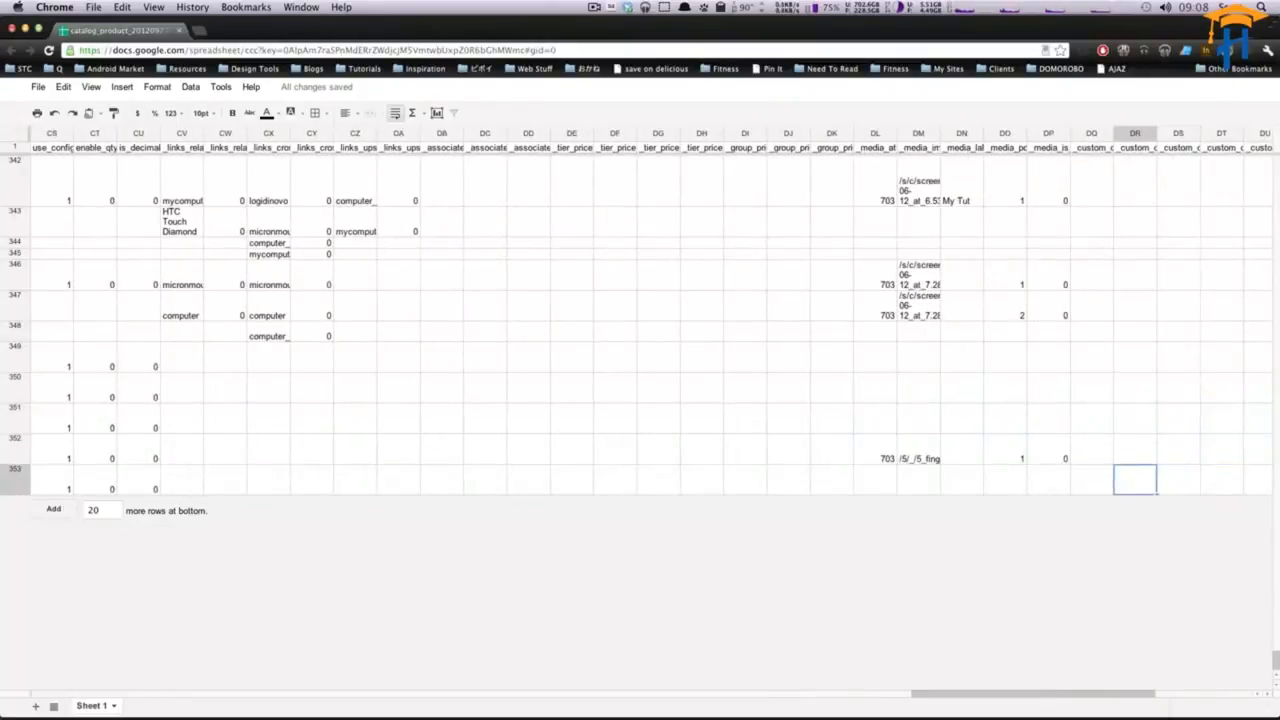
pyautogui.press('Left')
pyautogui.press('Left')
pyautogui.press('Left')
pyautogui.press('Left')
pyautogui.press('Right')
pyautogui.press('Right')
pyautogui.press('Right')
pyautogui.press('Right')
pyautogui.press('Right')
pyautogui.press('Right')
pyautogui.press('Right')
pyautogui.press('Right')
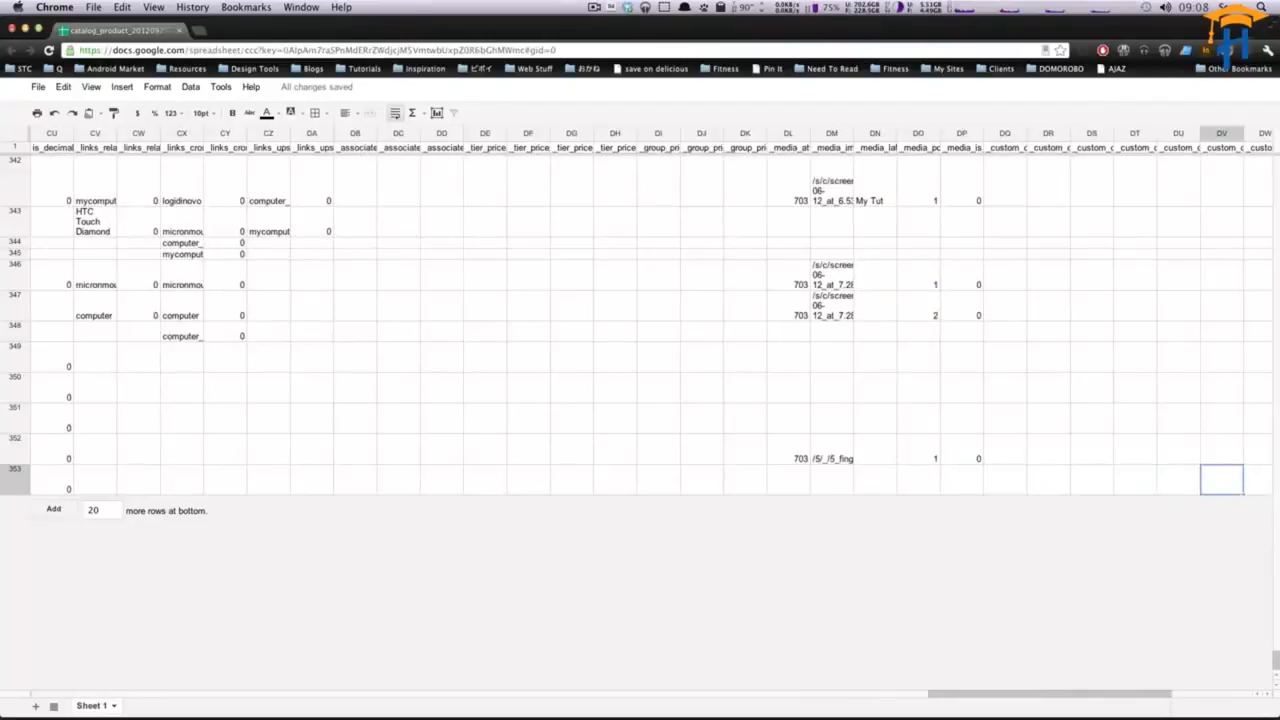
pyautogui.press('Left')
pyautogui.press('Left')
pyautogui.press('Left')
pyautogui.press('Left')
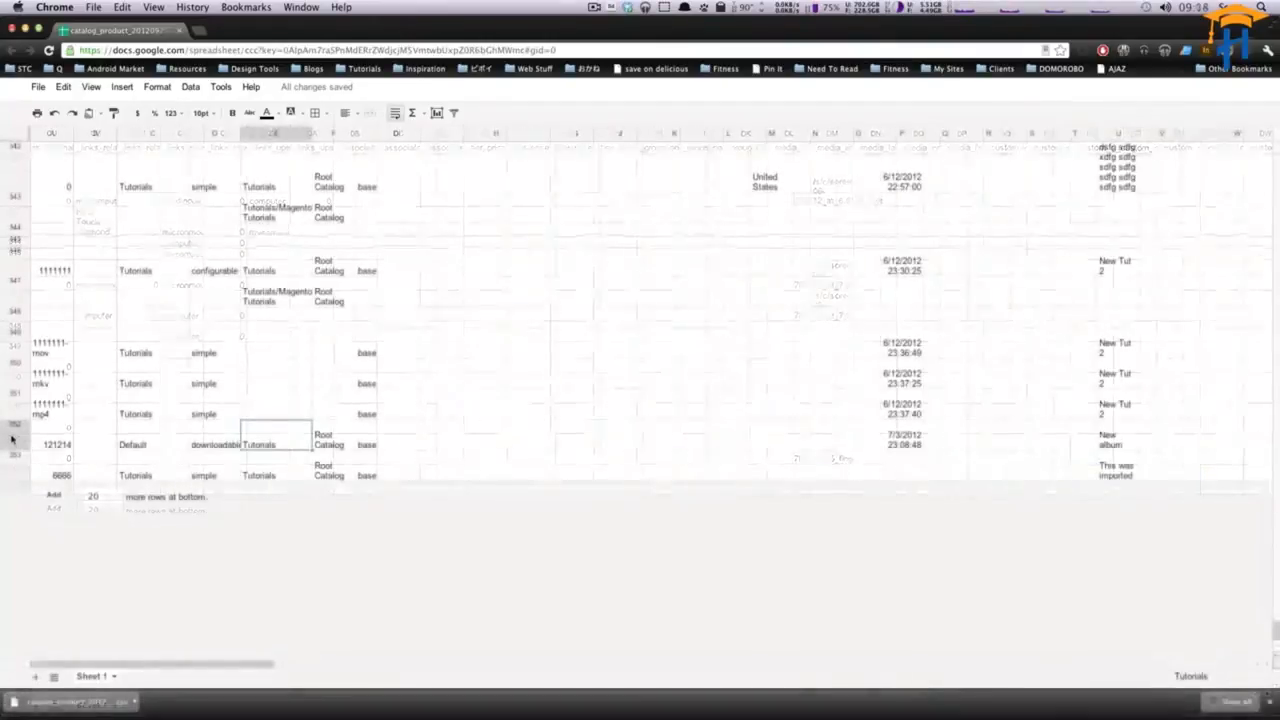
# - Delete spreadsheet rows 2 to 352 so only the new Imported product row remains under the header
pyautogui.click(12, 438)
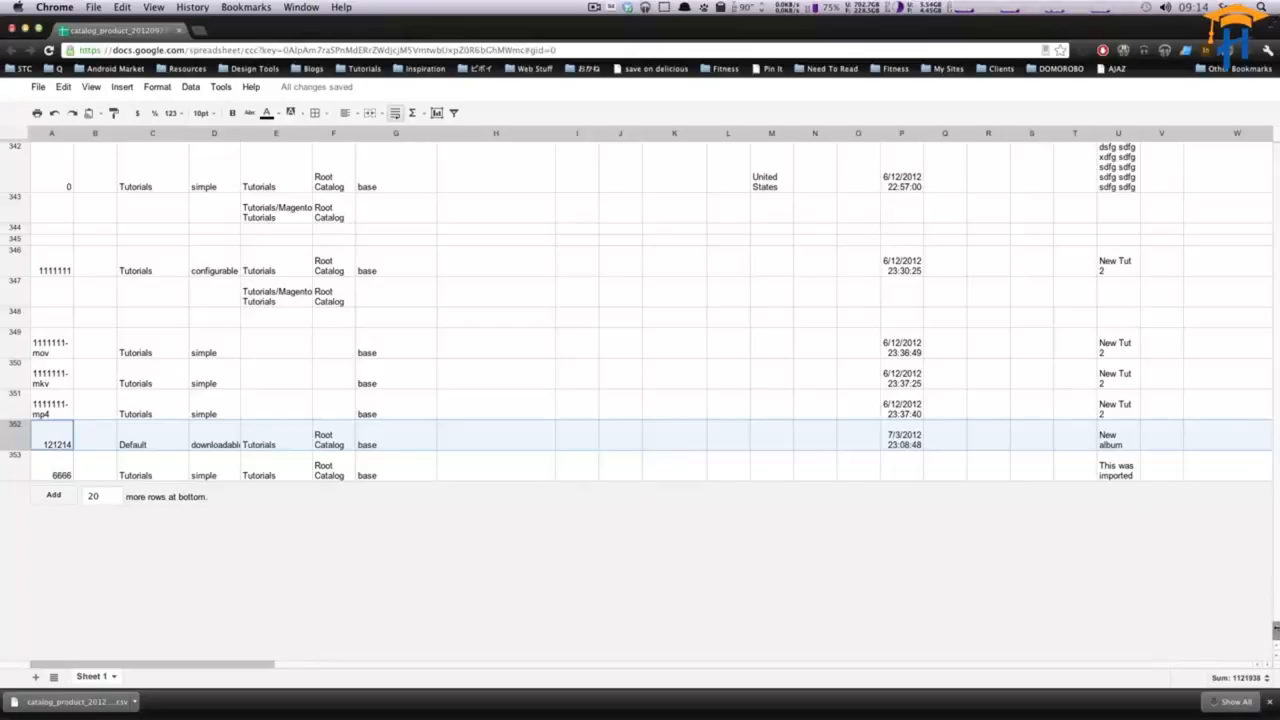
pyautogui.moveTo(1275, 630); pyautogui.dragTo(1275, 180)
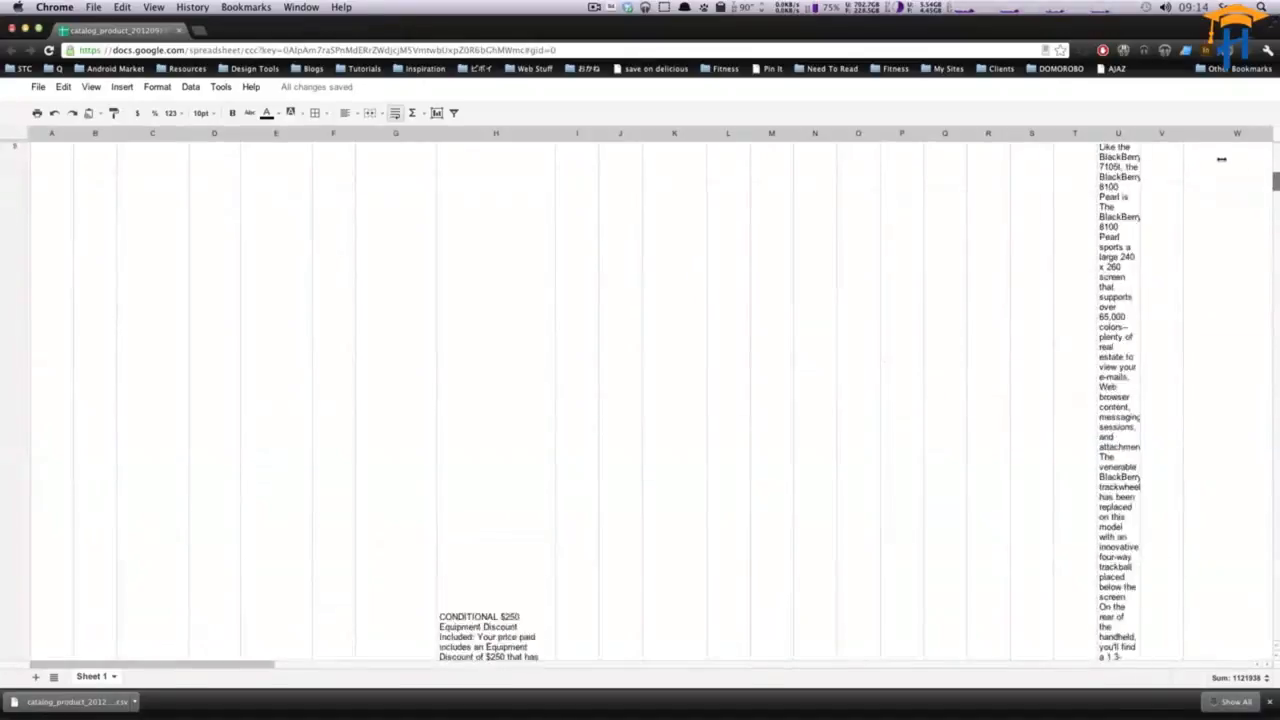
pyautogui.keyDown('shift'); pyautogui.click(12, 222); pyautogui.keyUp('shift')
pyautogui.rightClick(12, 222)
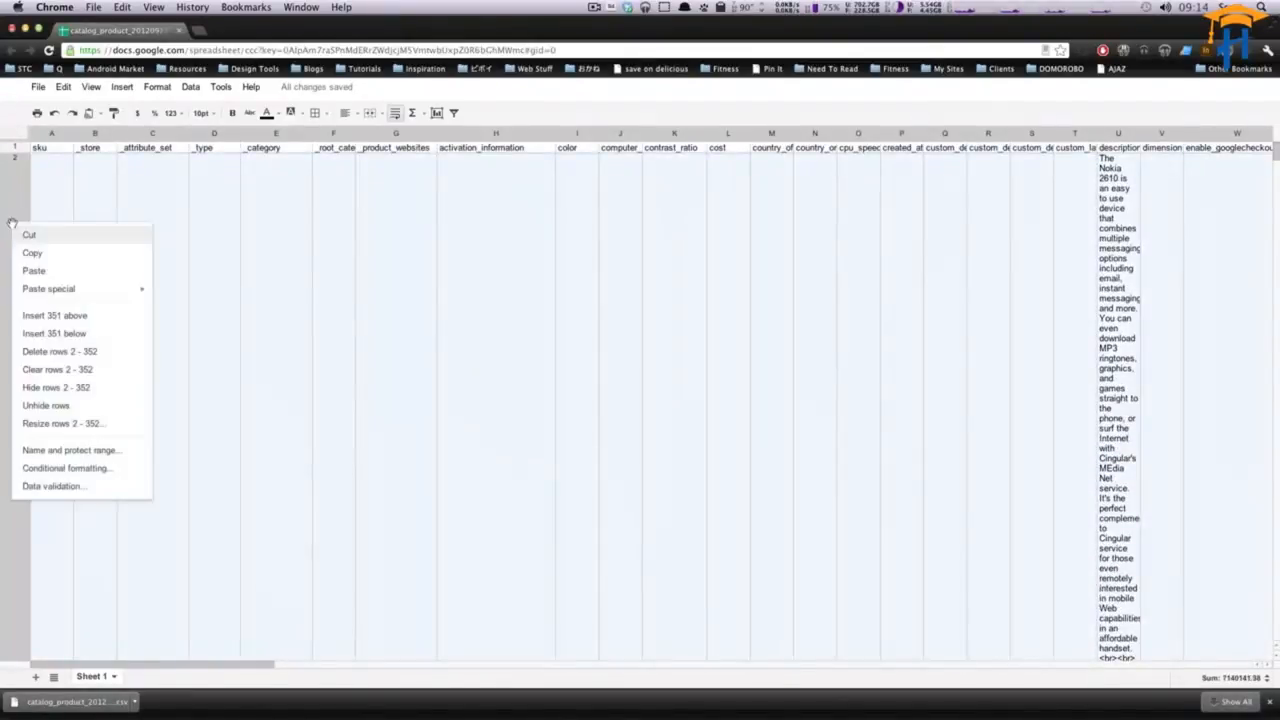
pyautogui.click(60, 351)
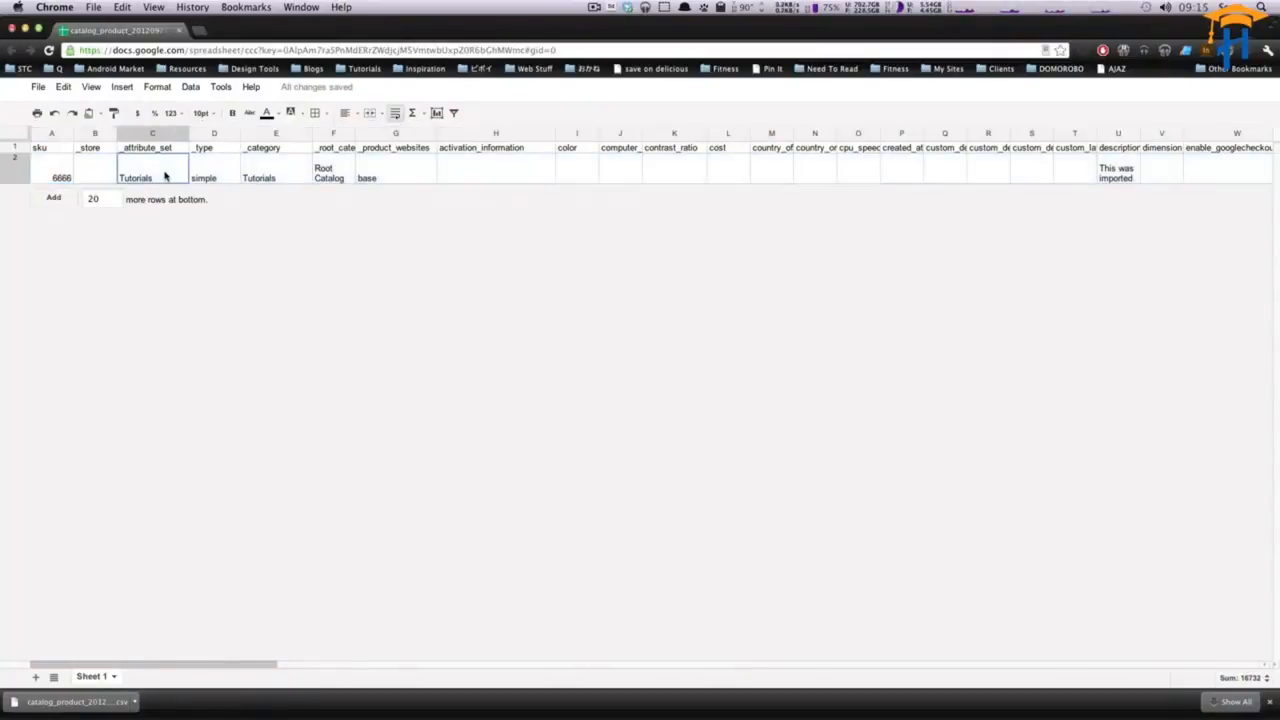
pyautogui.click(87, 170)
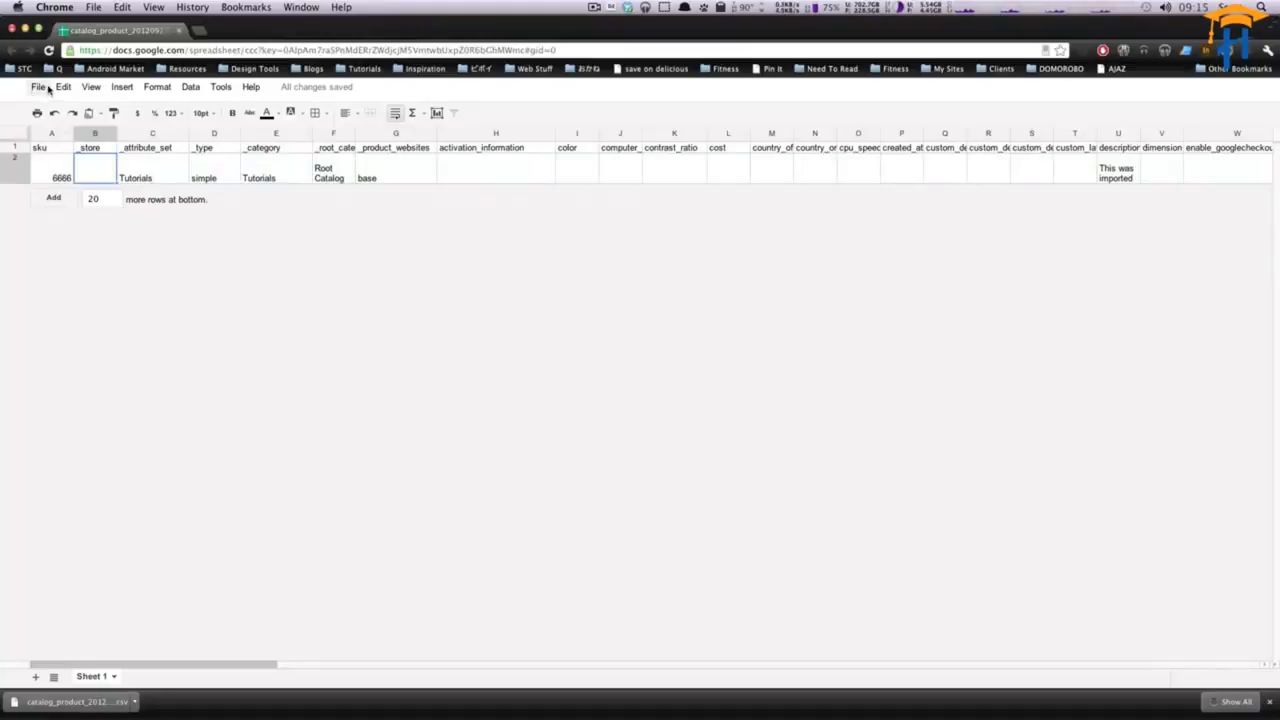
# - Download the spreadsheet as a CSV file
pyautogui.click(38, 88)
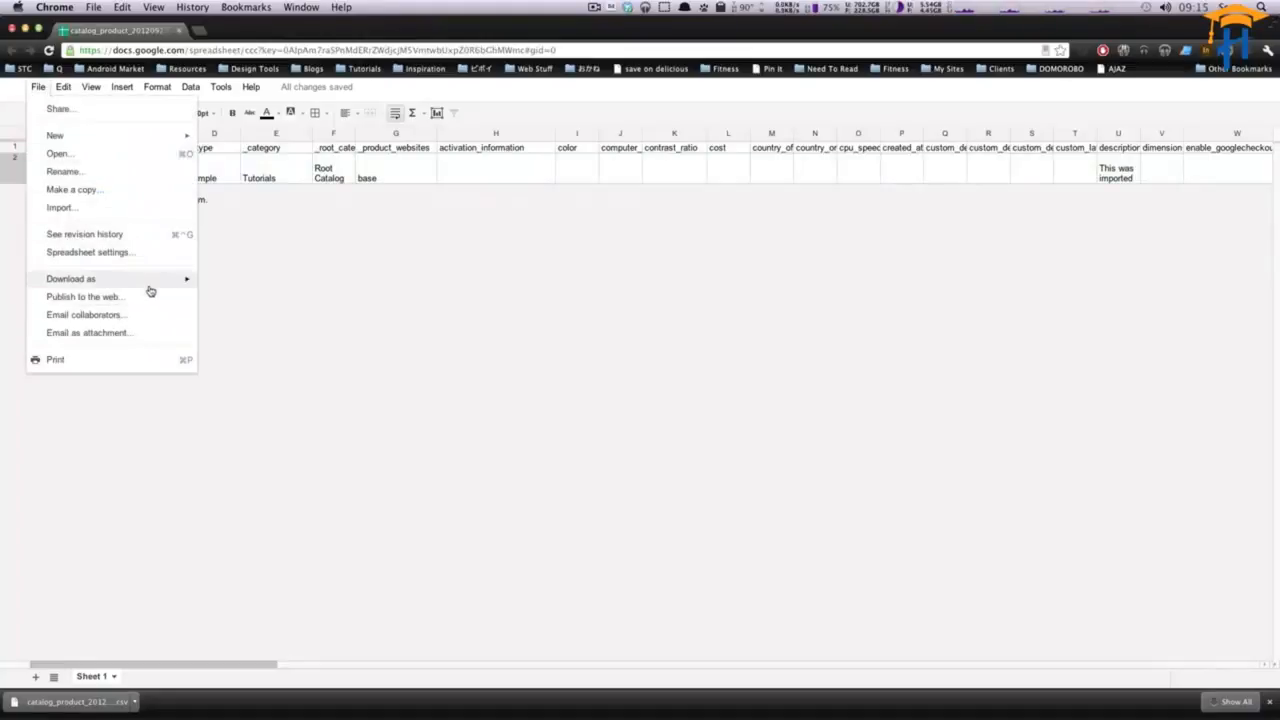
pyautogui.moveTo(150, 285)
pyautogui.click(275, 338)
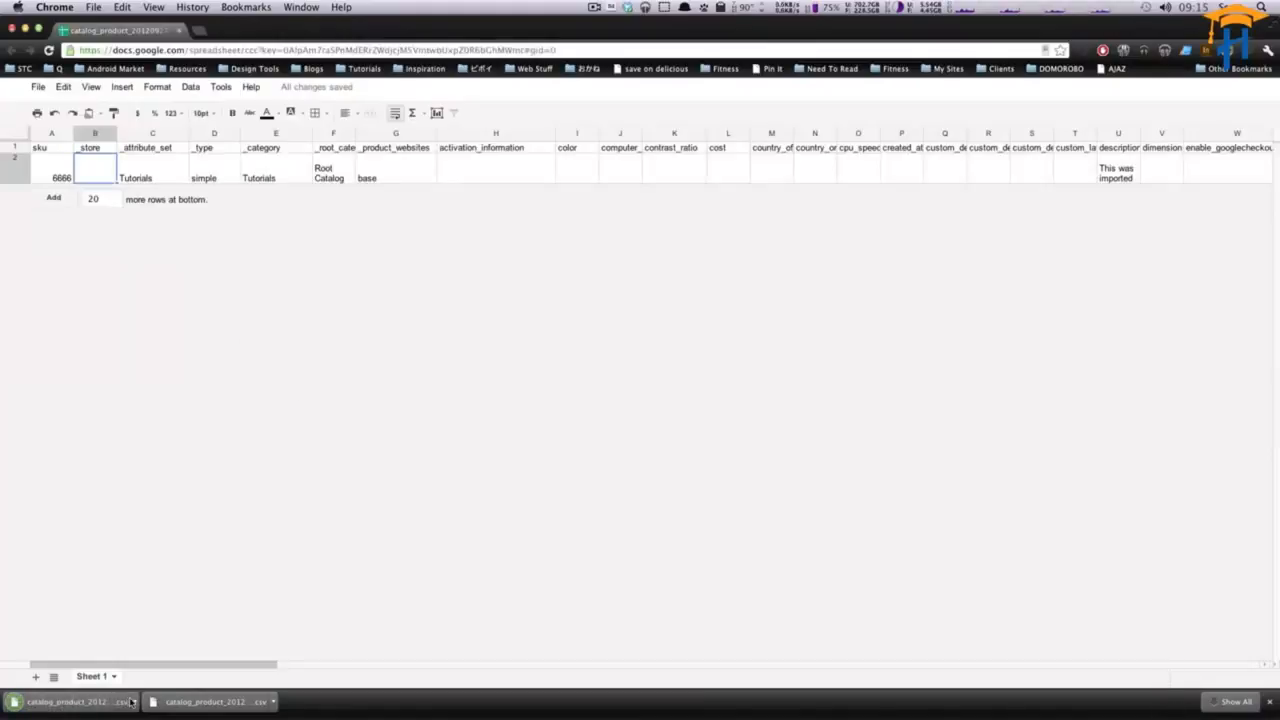
# - Switch to the Magento admin panel and open the System Import/Export import page
pyautogui.press('super+Tab')
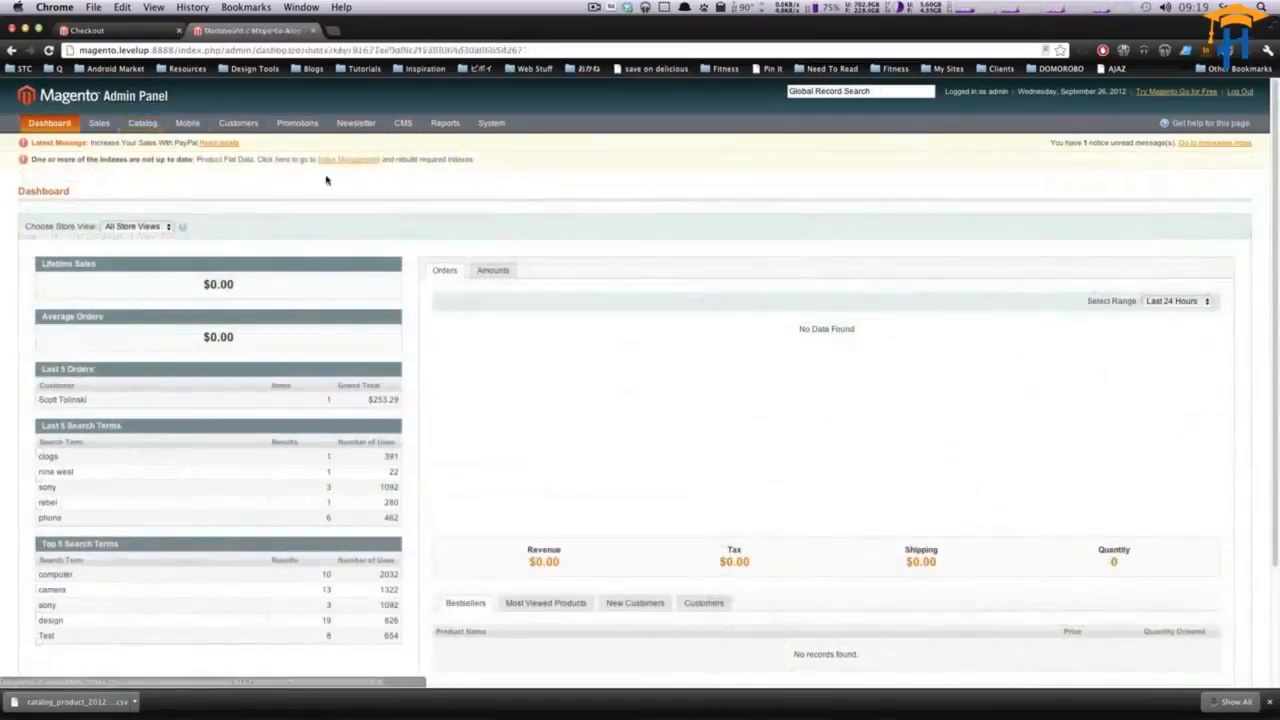
pyautogui.moveTo(432, 135)
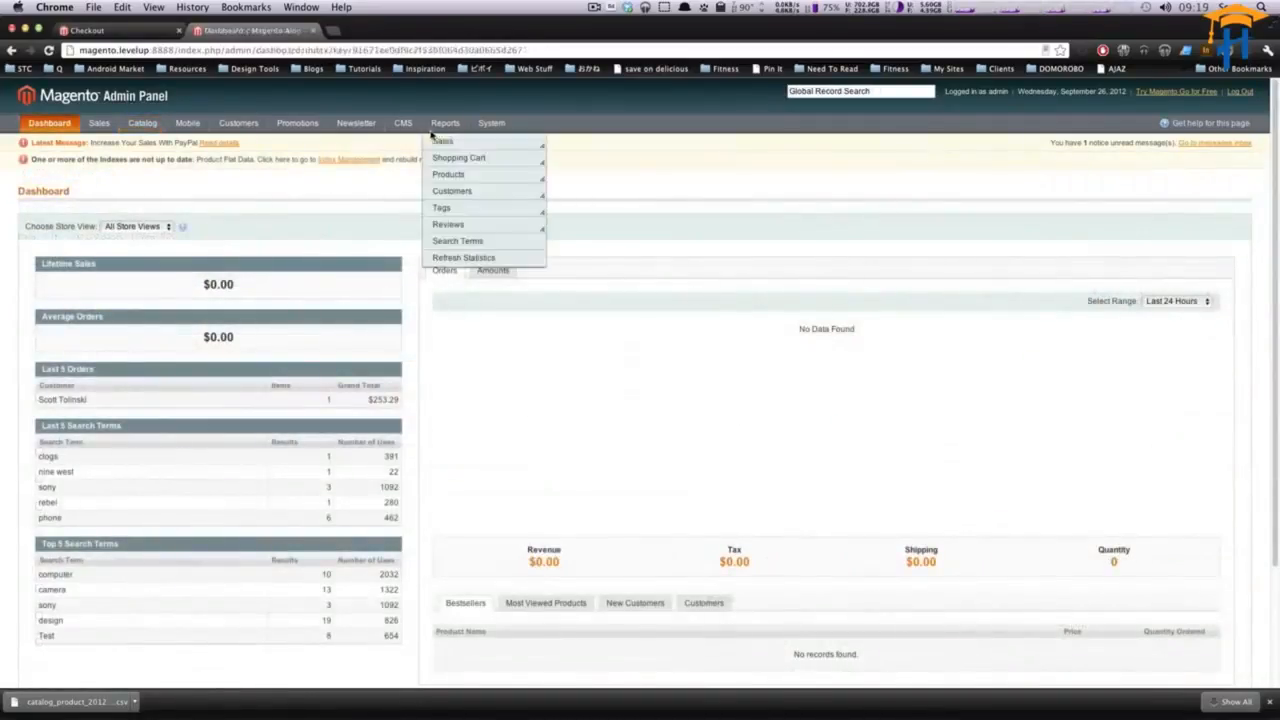
pyautogui.moveTo(491, 124)
pyautogui.moveTo(509, 249)
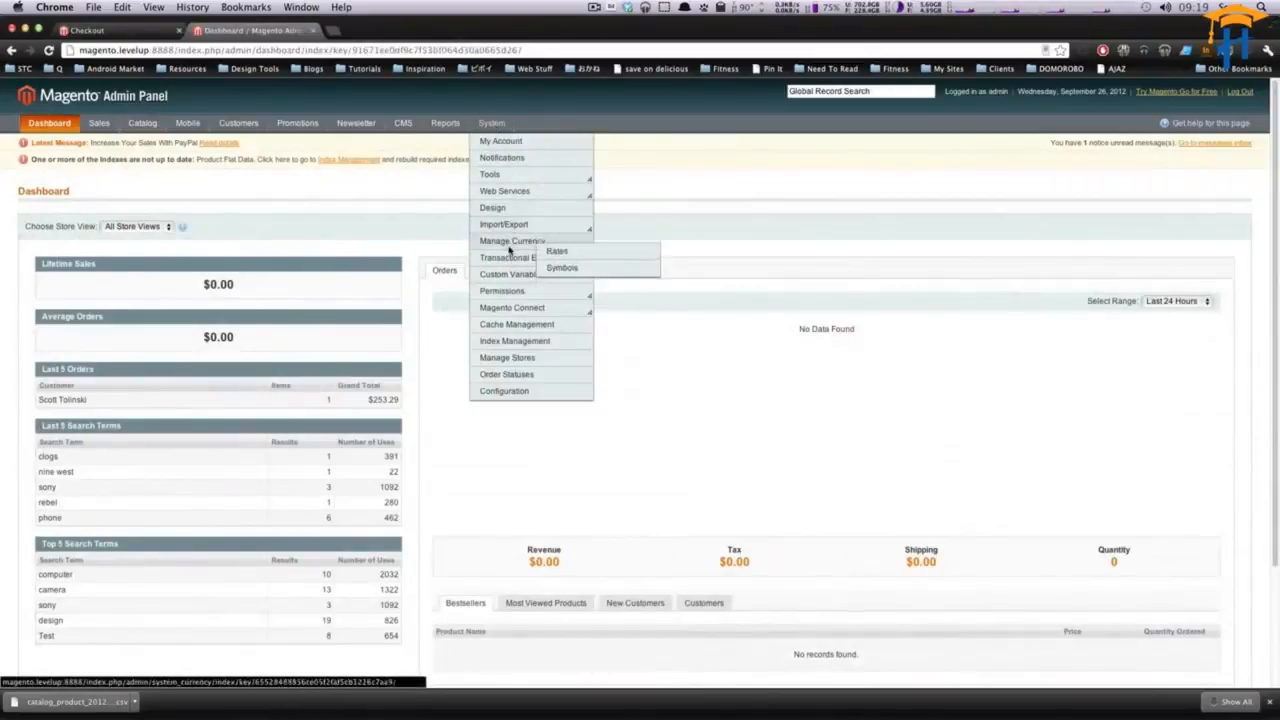
pyautogui.moveTo(508, 226)
pyautogui.click(551, 234)
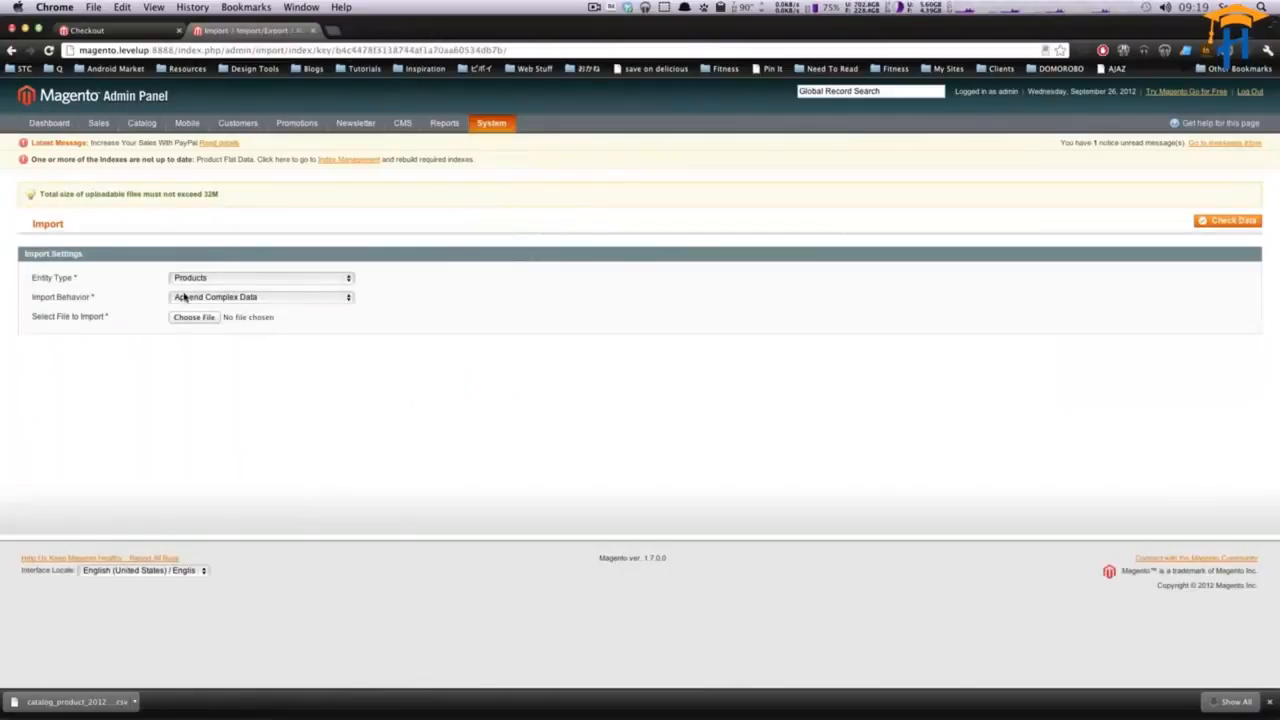
# - Set the import entity type to Products and the import behavior to Append Complex Data
pyautogui.moveTo(77, 196); pyautogui.dragTo(211, 196)
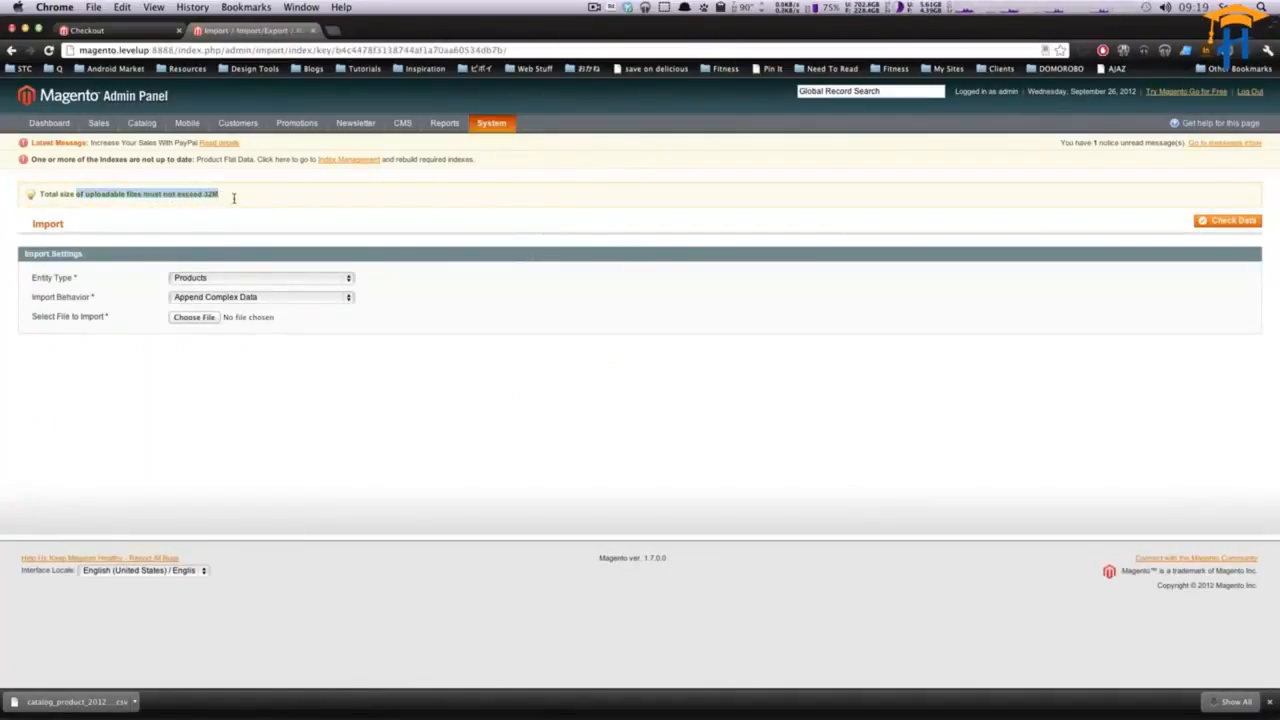
pyautogui.click(240, 202)
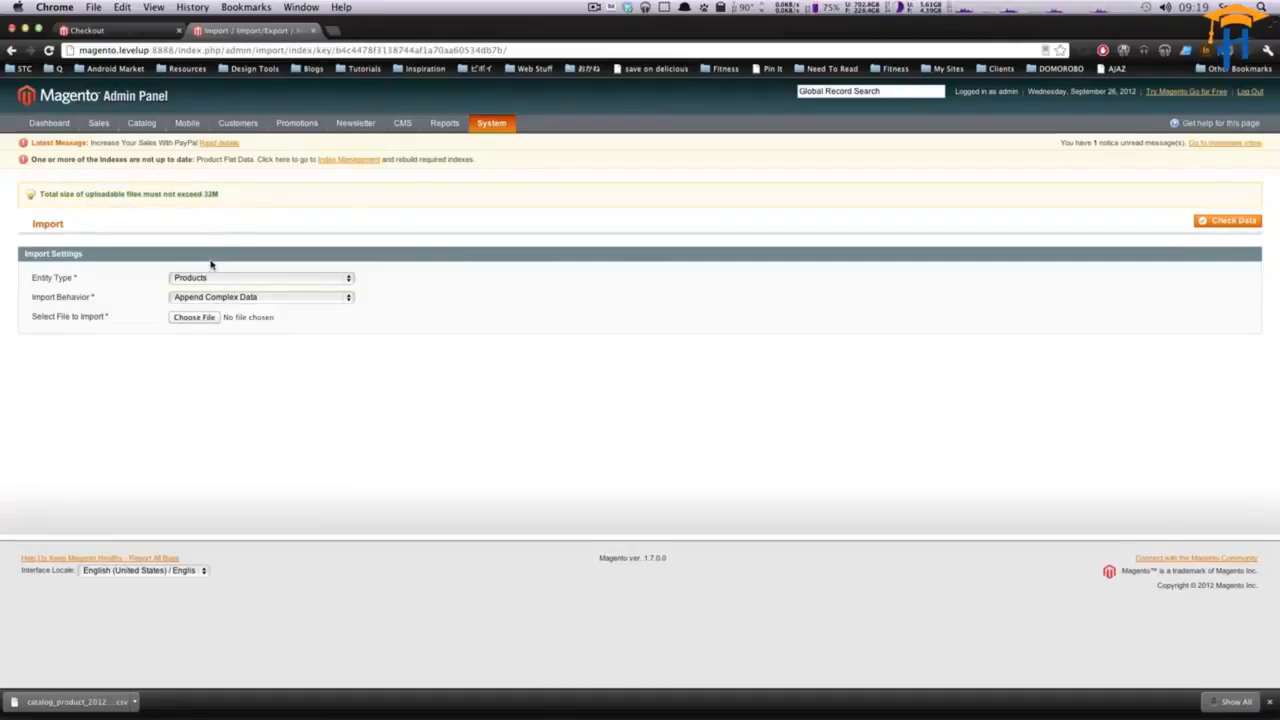
pyautogui.click(213, 278)
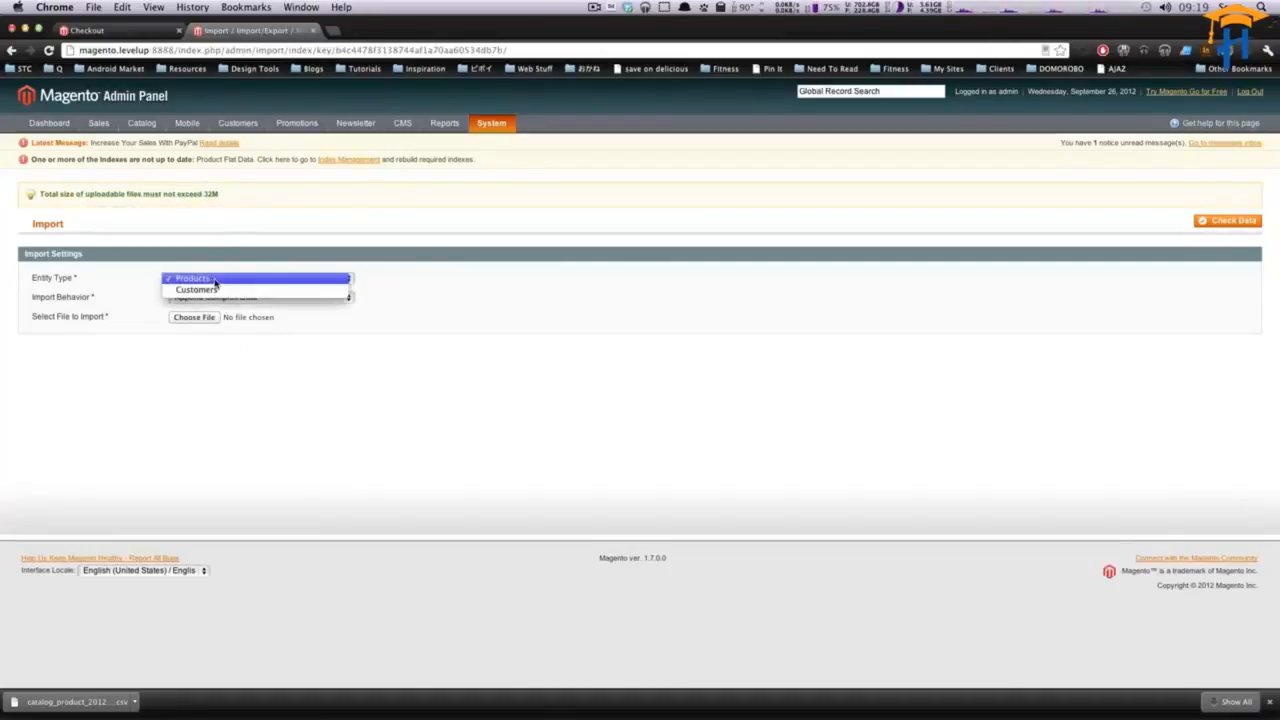
pyautogui.click(213, 280)
pyautogui.click(202, 300)
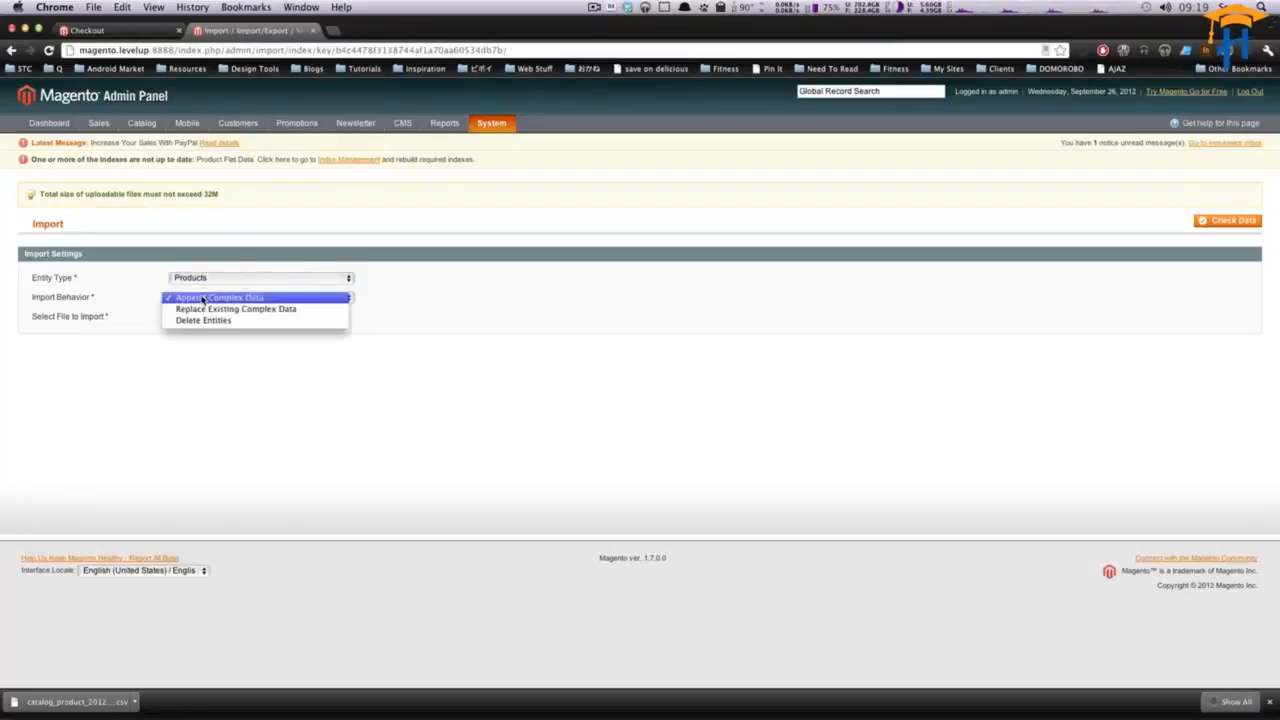
pyautogui.click(209, 298)
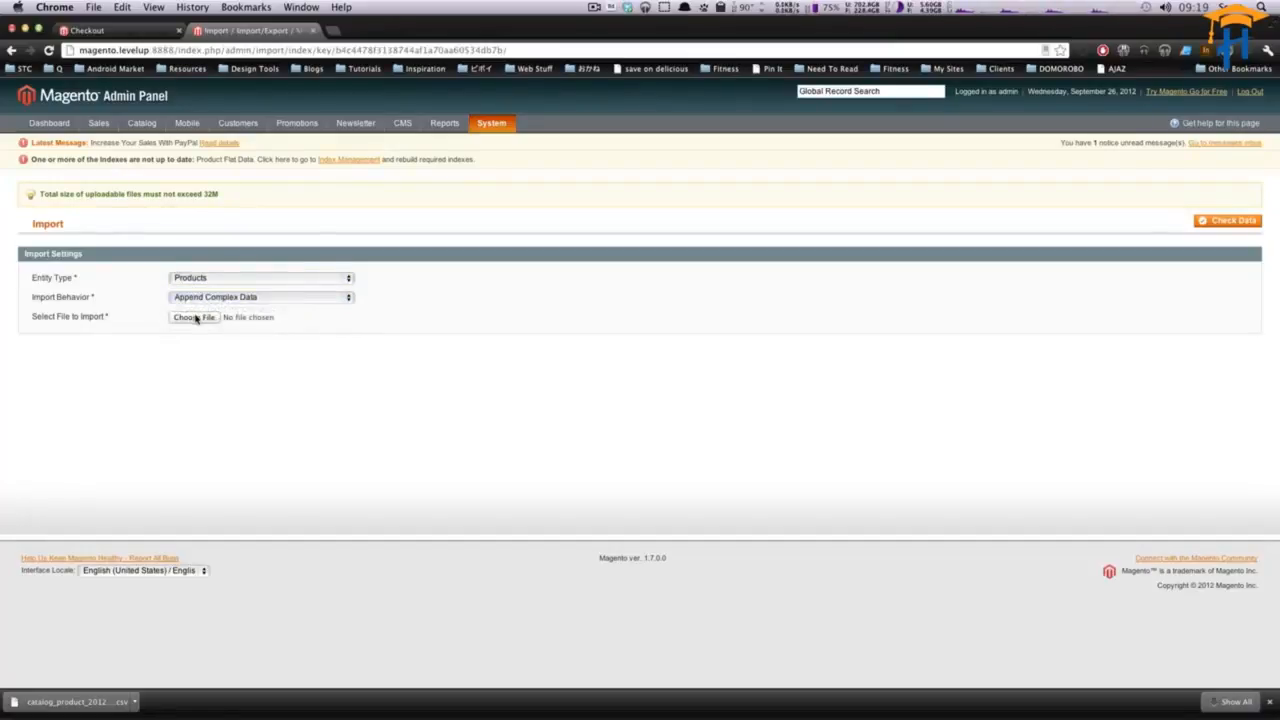
# - Choose the newest downloaded catalog_product Sheet 1 (1).csv file for import and run Check Data on it
pyautogui.click(190, 317)
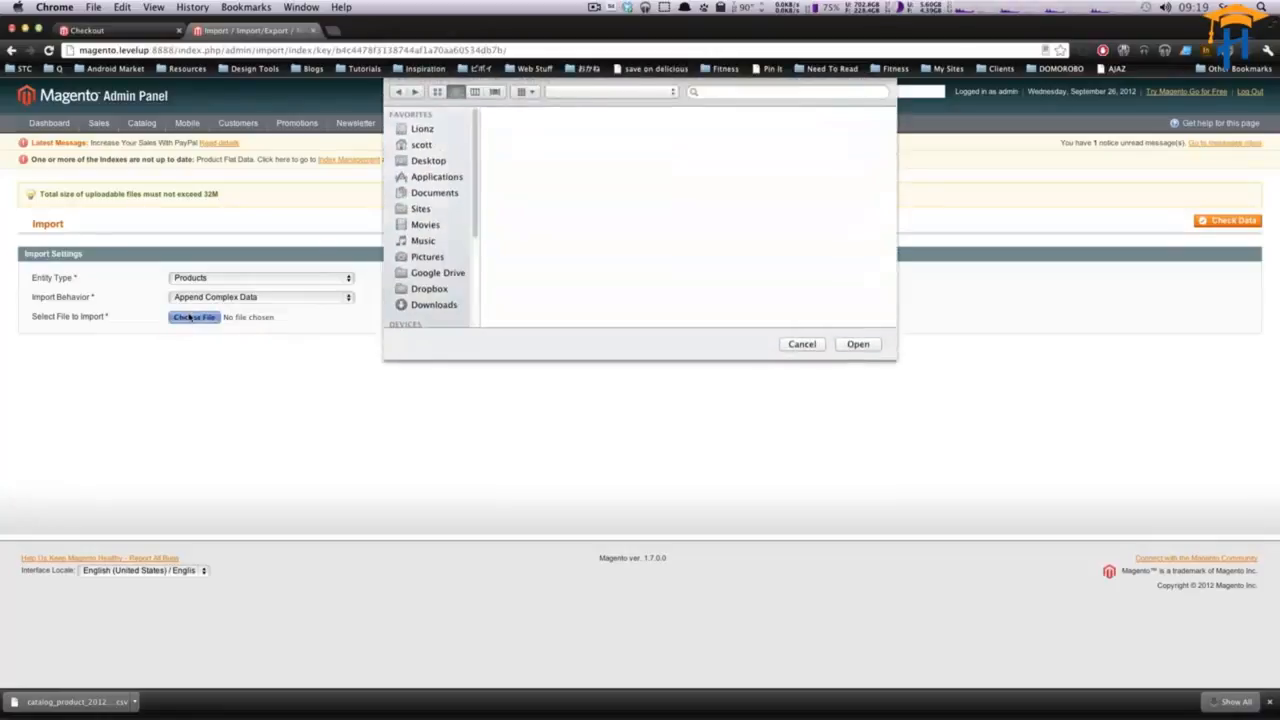
pyautogui.click(569, 125)
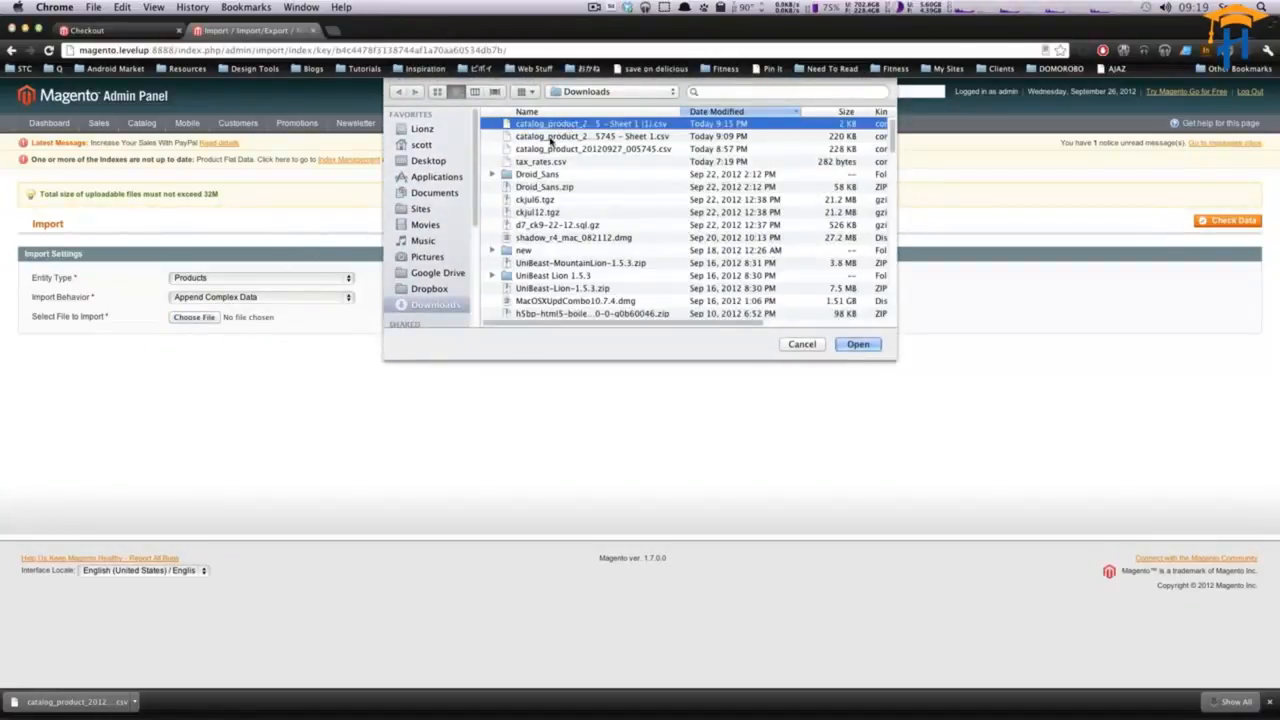
pyautogui.press('Return')
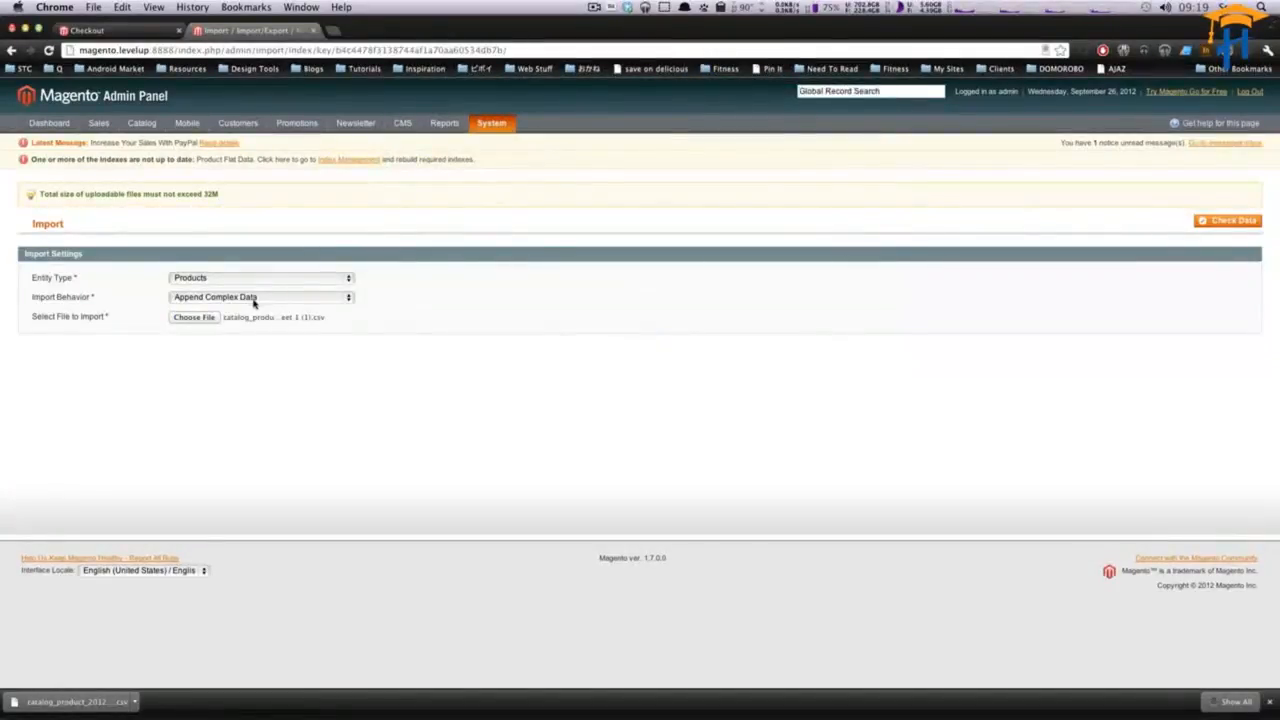
pyautogui.click(1230, 222)
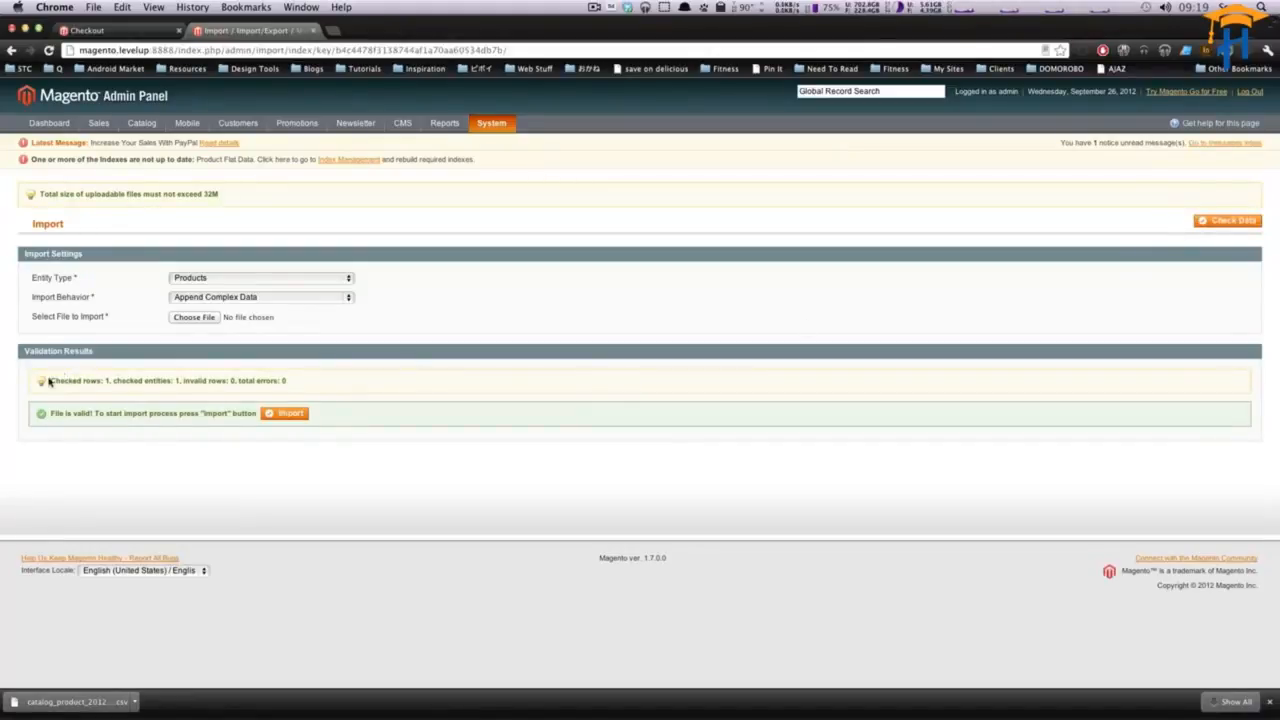
# - Review the validation results for the file and start the import
pyautogui.moveTo(48, 381); pyautogui.dragTo(272, 381)
pyautogui.click(280, 383)
pyautogui.moveTo(120, 381); pyautogui.dragTo(190, 384)
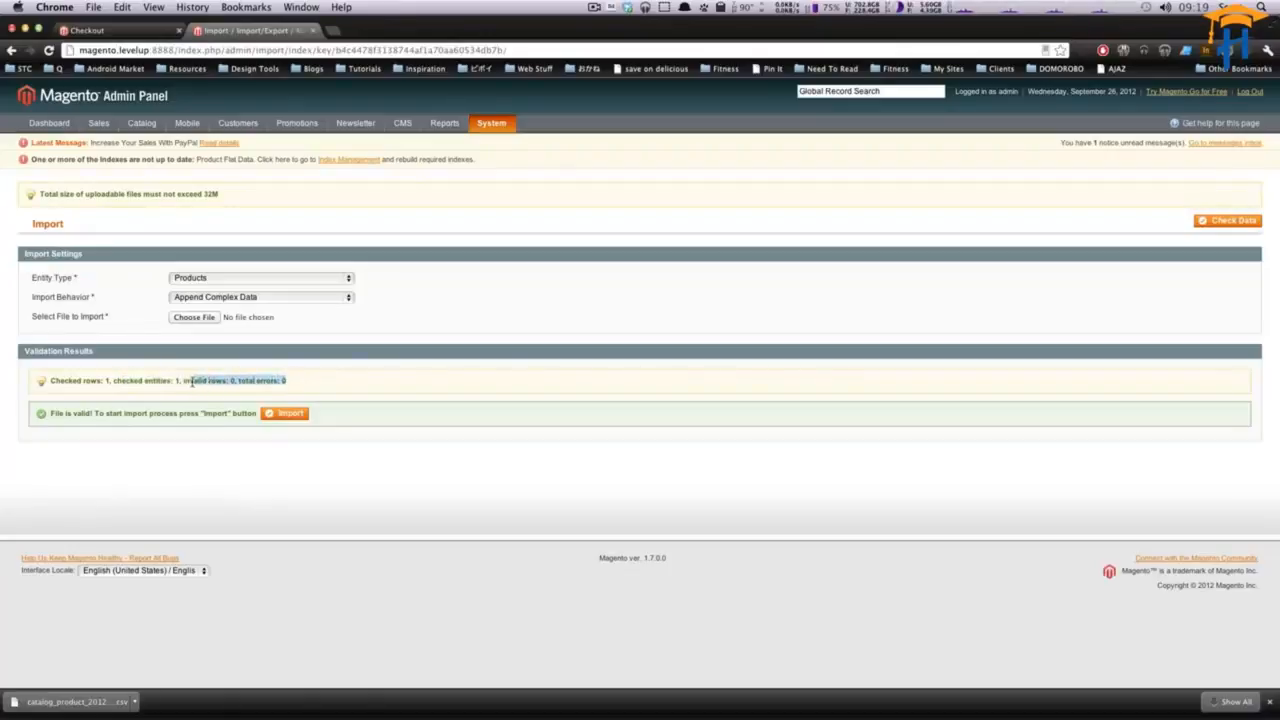
pyautogui.click(170, 383)
pyautogui.moveTo(47, 416); pyautogui.dragTo(217, 416)
pyautogui.click(284, 414)
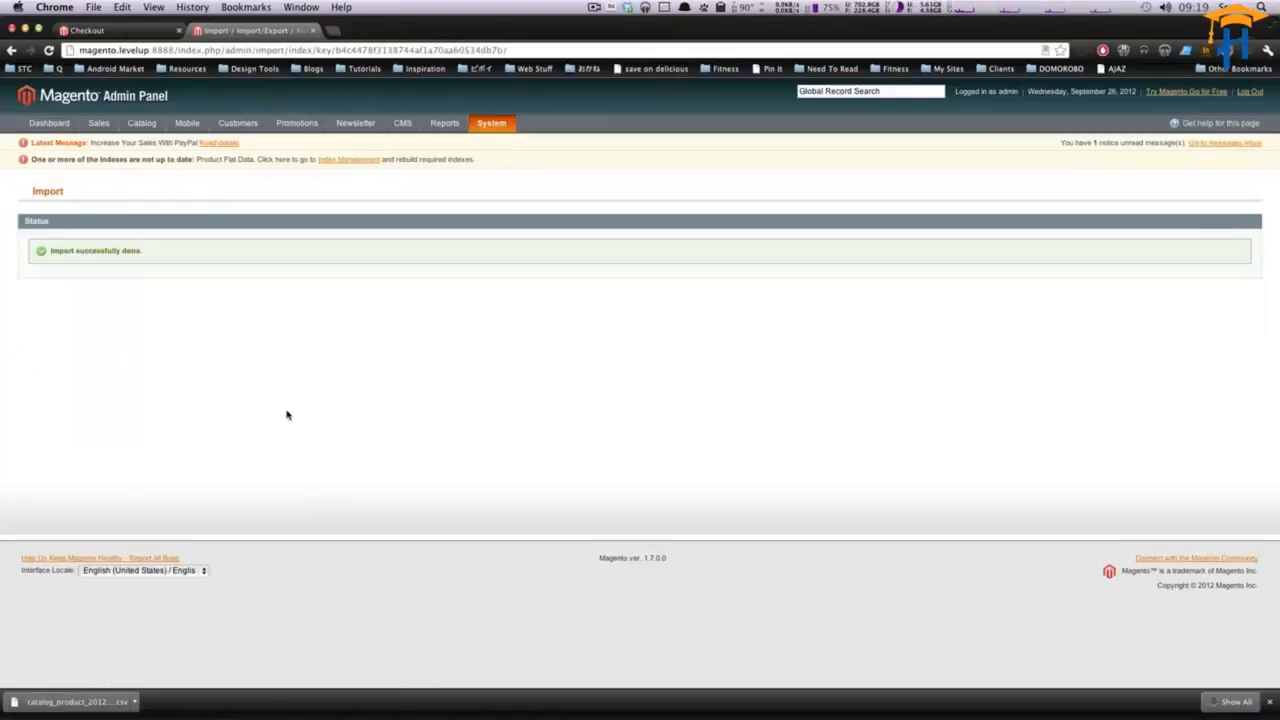
# - Open Index Management, select all indexes and submit the Reindex Data action
pyautogui.click(343, 162)
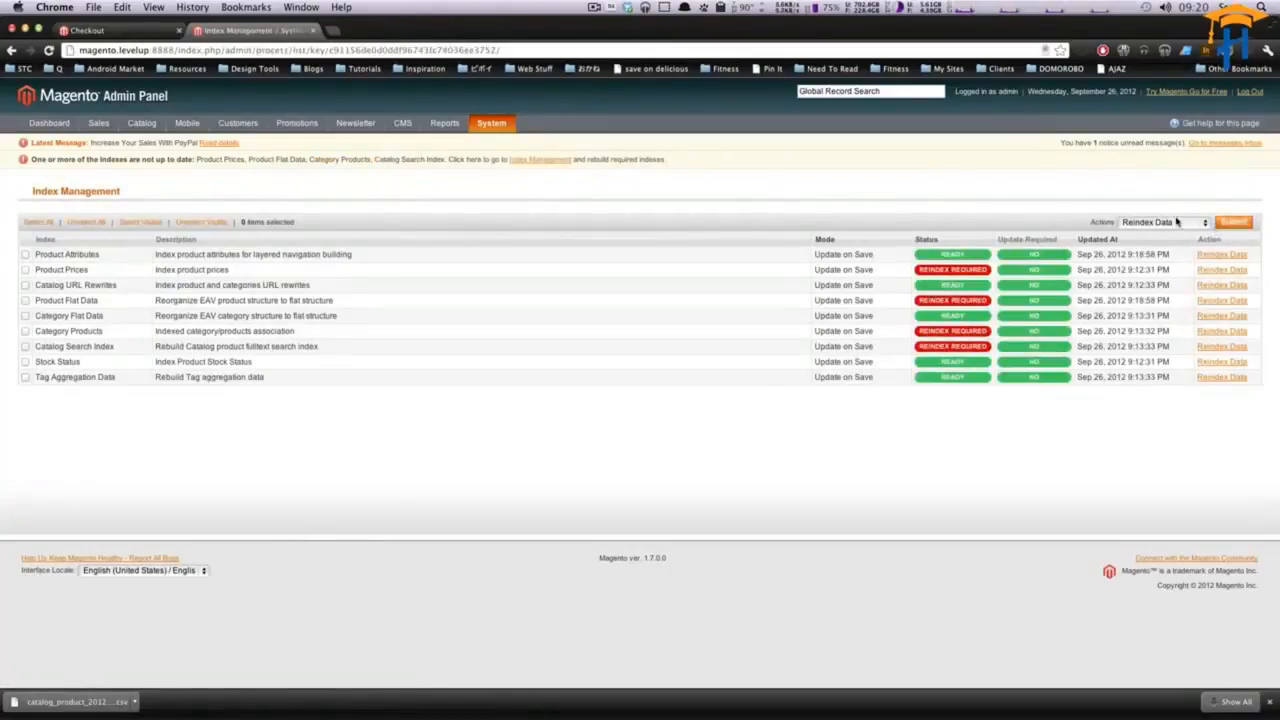
pyautogui.click(1177, 222)
pyautogui.click(1177, 222)
pyautogui.click(1234, 222)
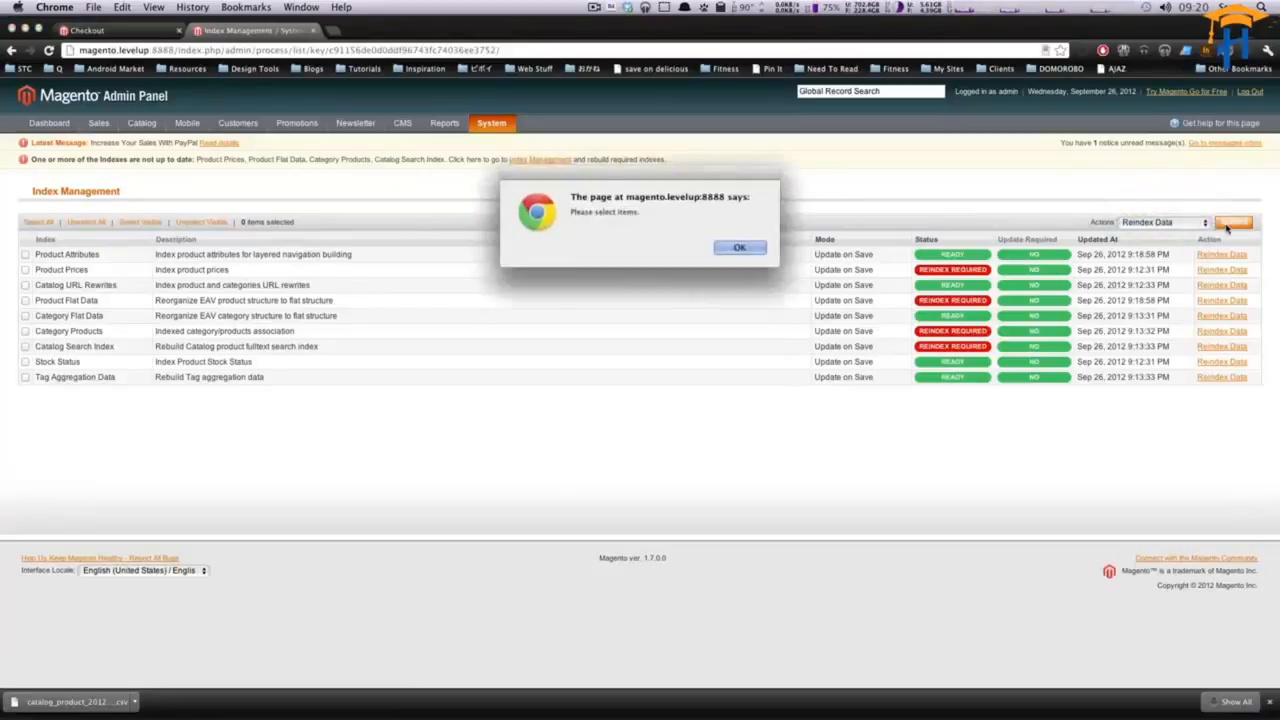
pyautogui.click(739, 247)
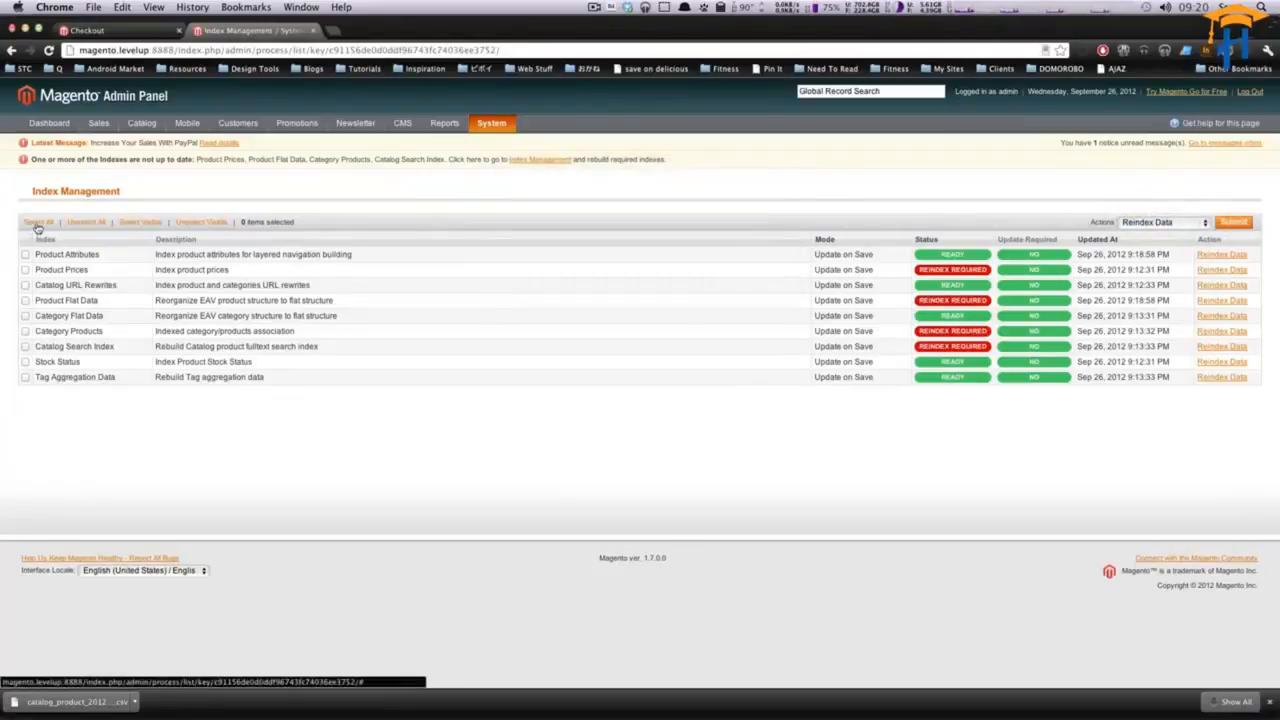
pyautogui.click(38, 222)
pyautogui.click(1233, 222)
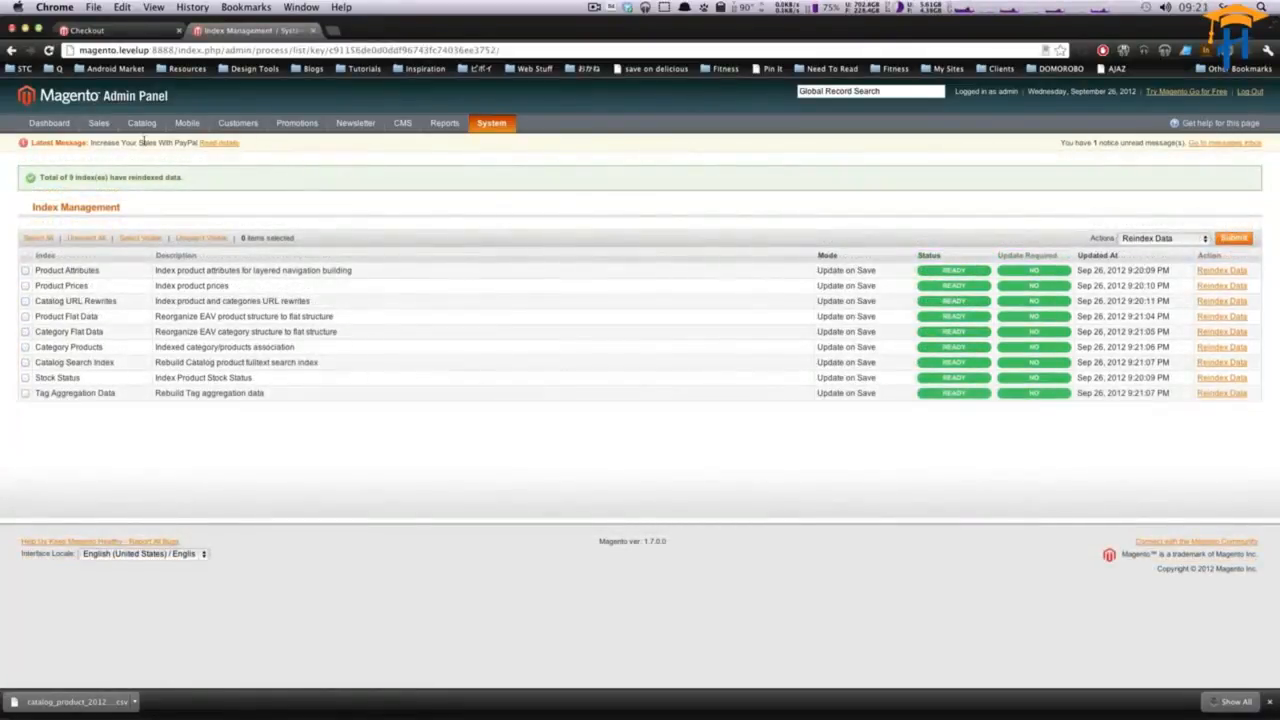
# - Open the catalog's Manage Products list to check the imported product
pyautogui.moveTo(144, 130)
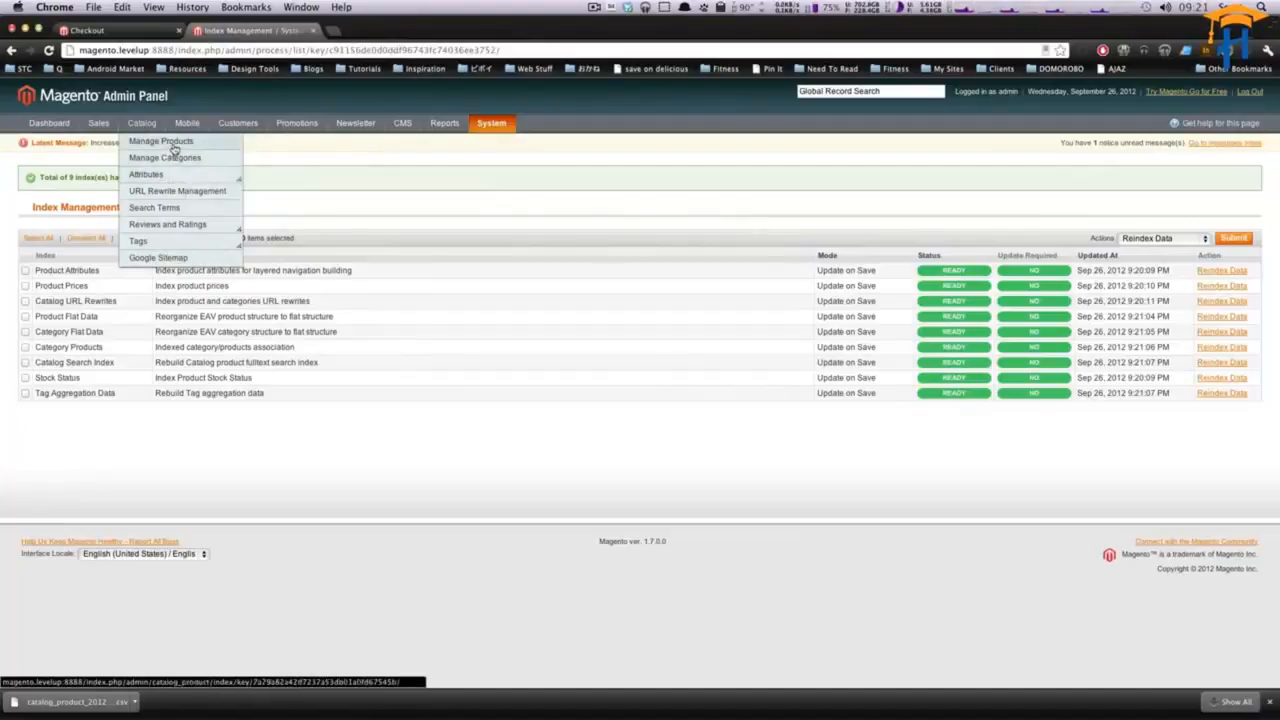
pyautogui.click(175, 143)
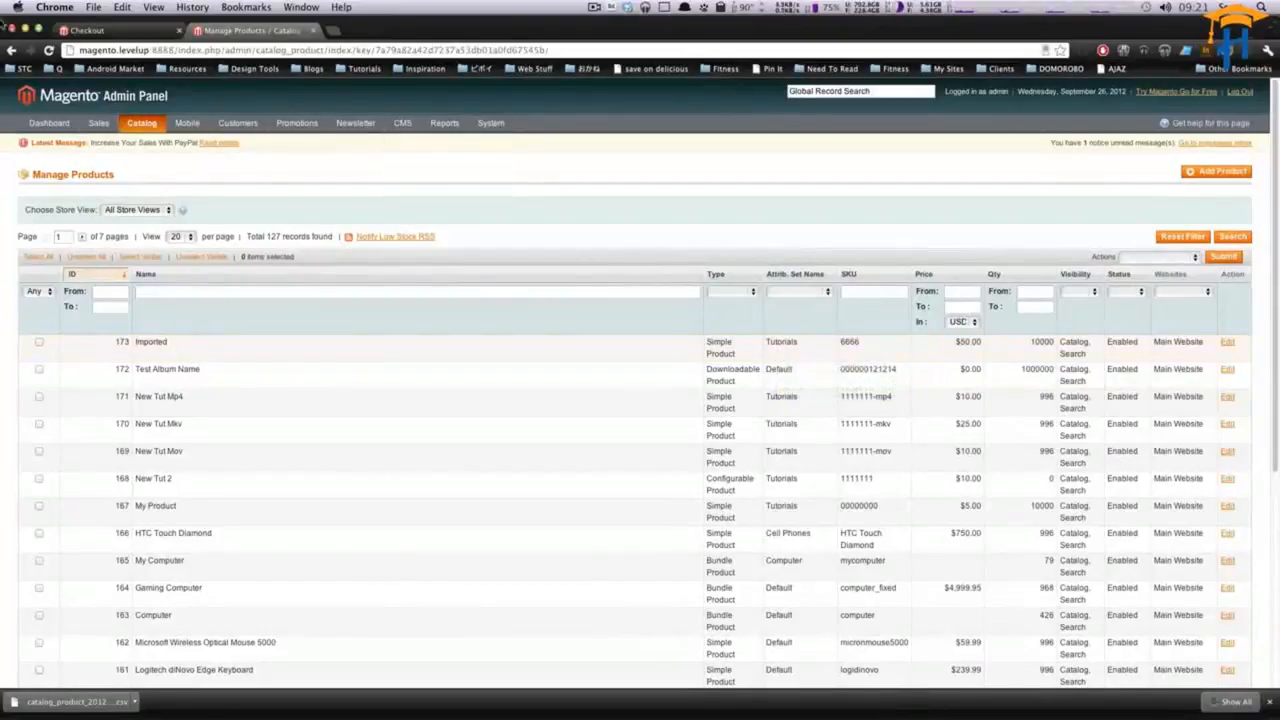
pyautogui.moveTo(146, 126)
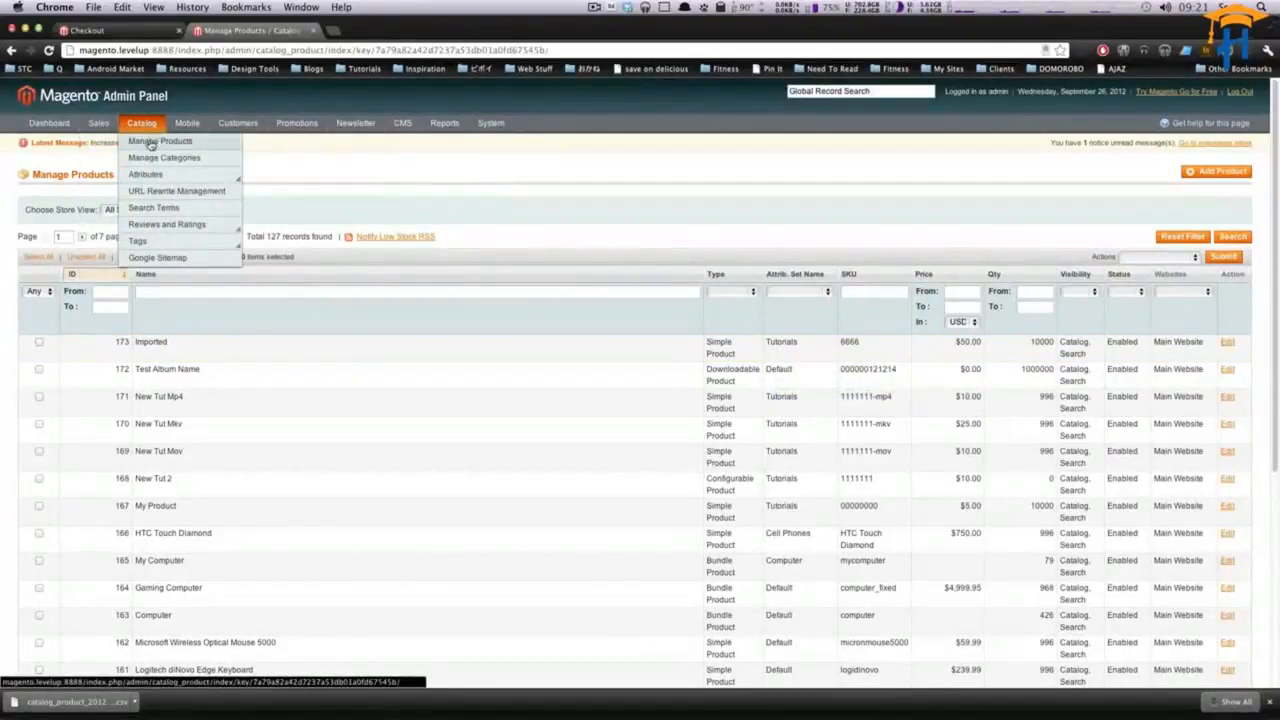